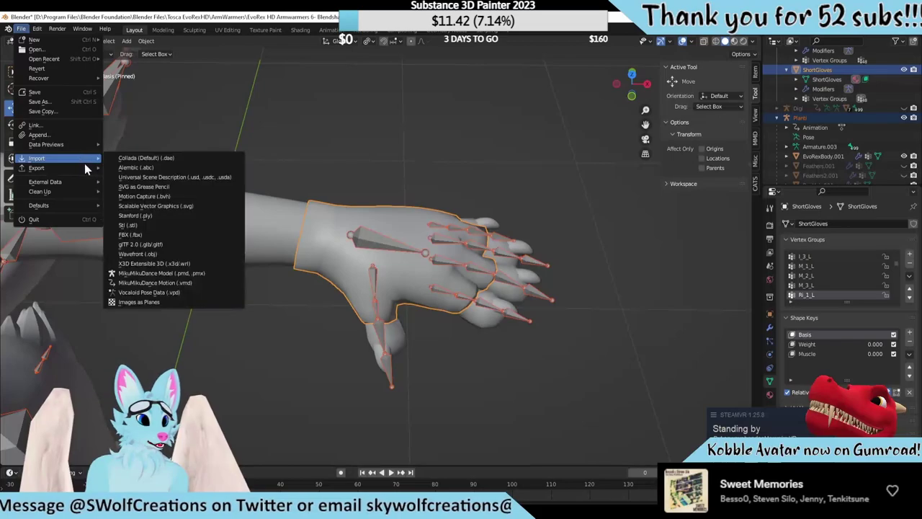
Export the selected gloves and armature as FBX, overwriting EvoRex HD- ShortGloves_Tweak.fbx in the ArmWarmers folder
mouse_move(81, 168)
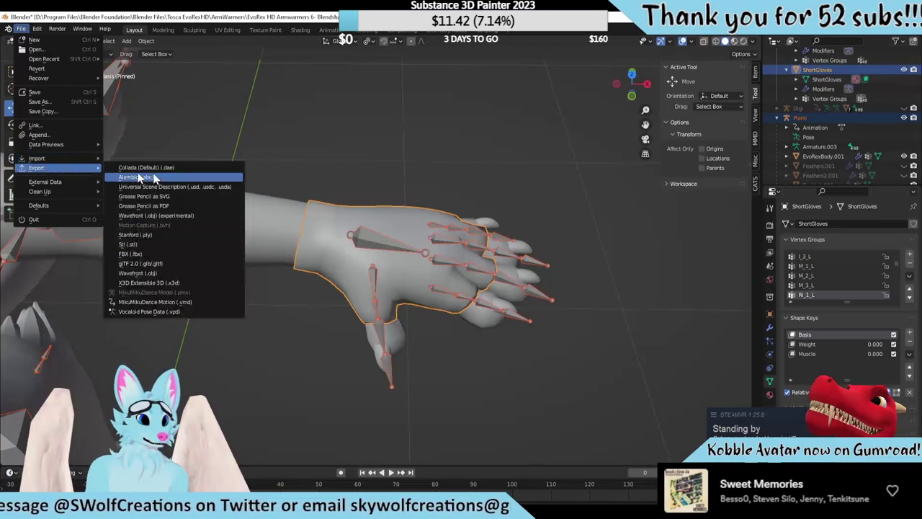
click(143, 253)
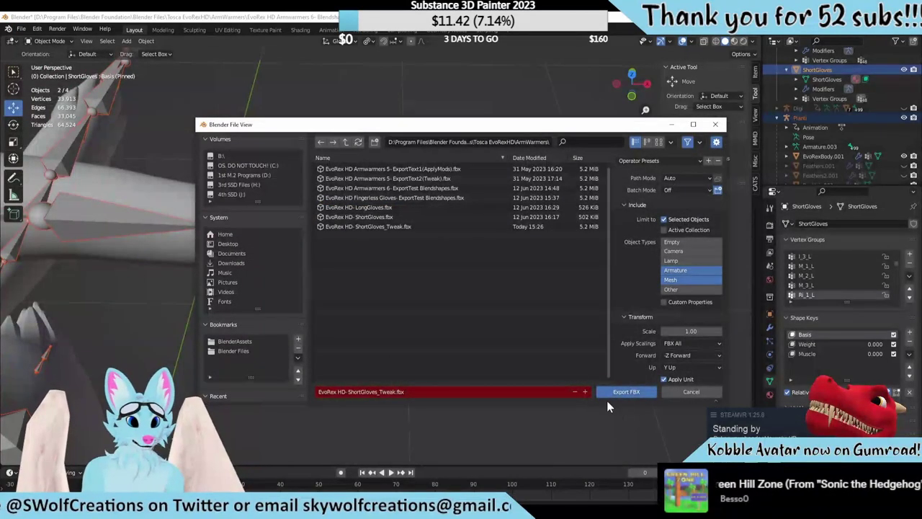
click(613, 393)
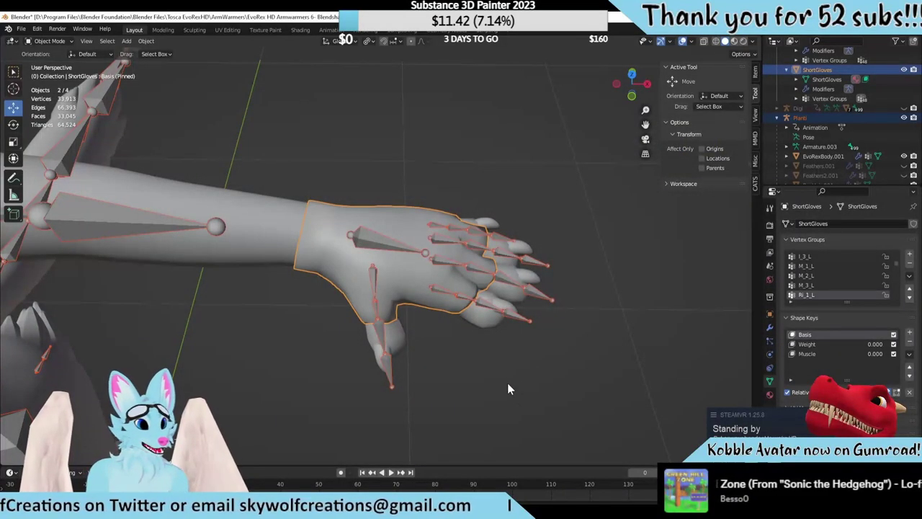
middle_drag(508, 382, 495, 369)
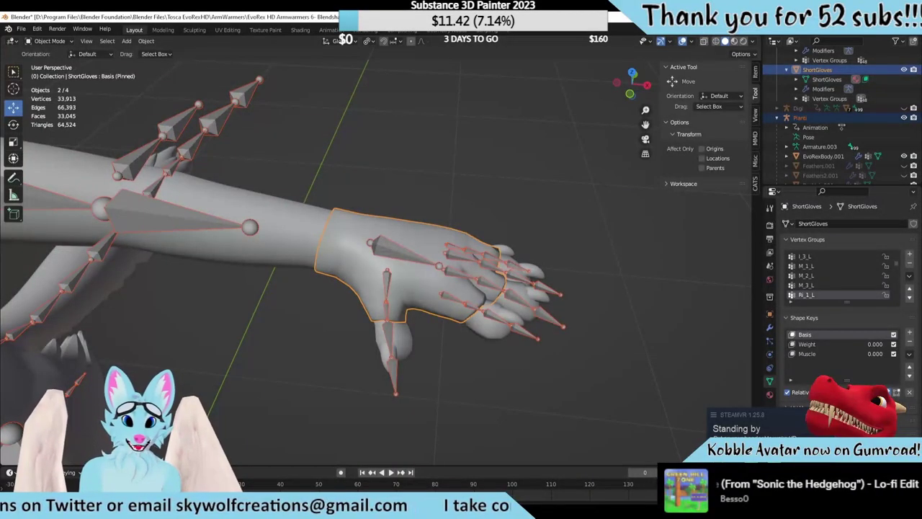
Switch to Unity, open the FingerlessGloves/ShortGloves asset folder and delete EvoRex HD- ShortGloves_Tweak from the avatar
key(alt+Tab)
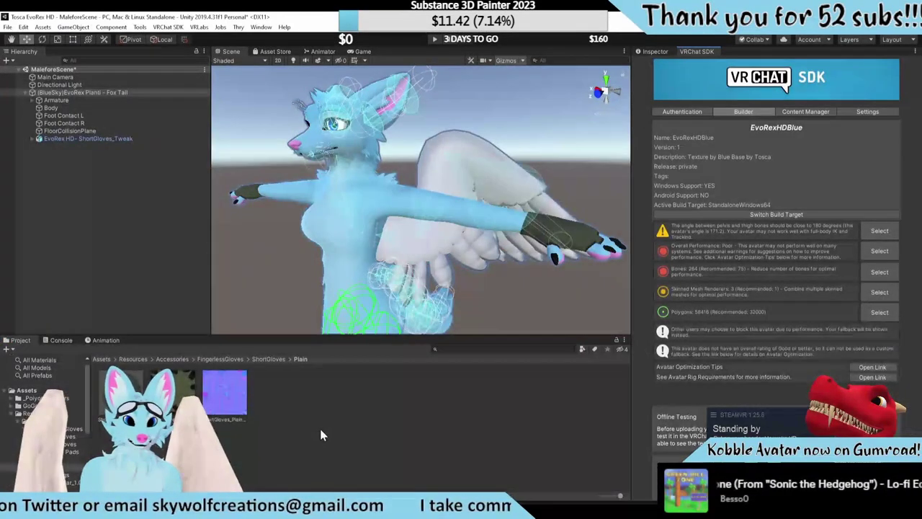
click(221, 358)
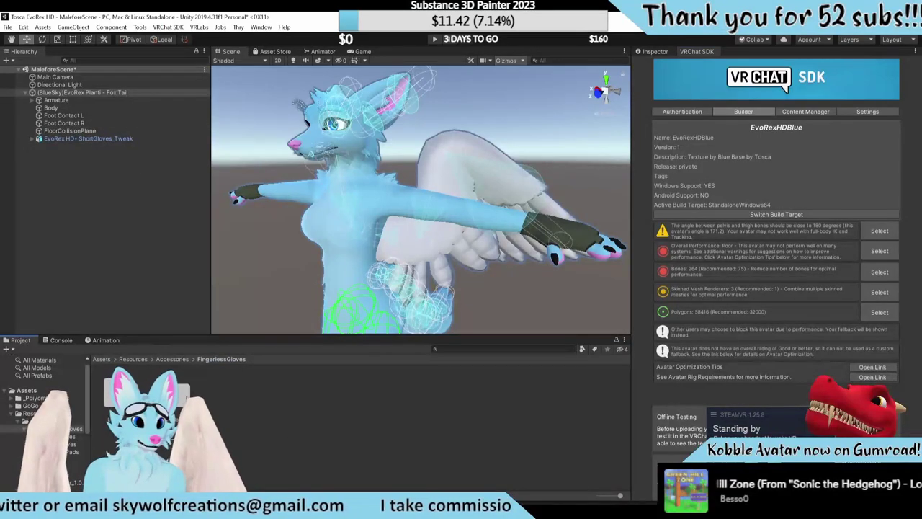
click(119, 232)
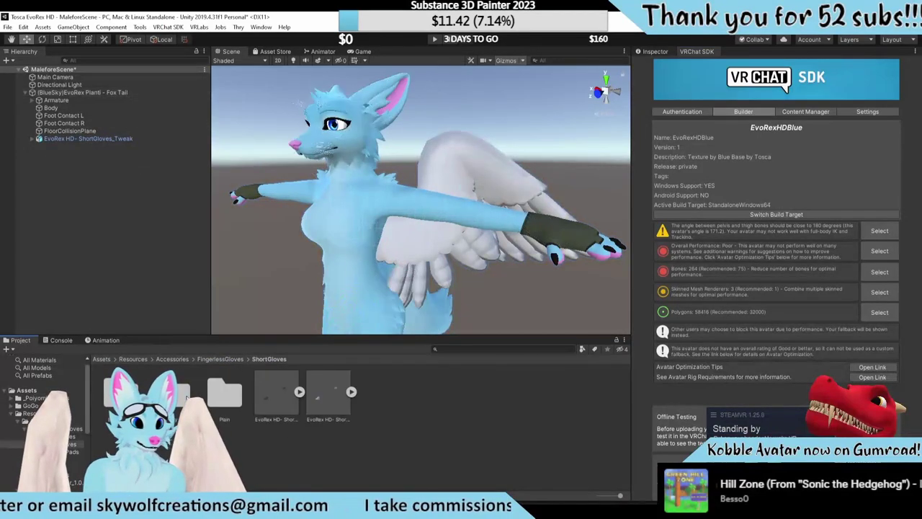
click(119, 136)
key(Delete)
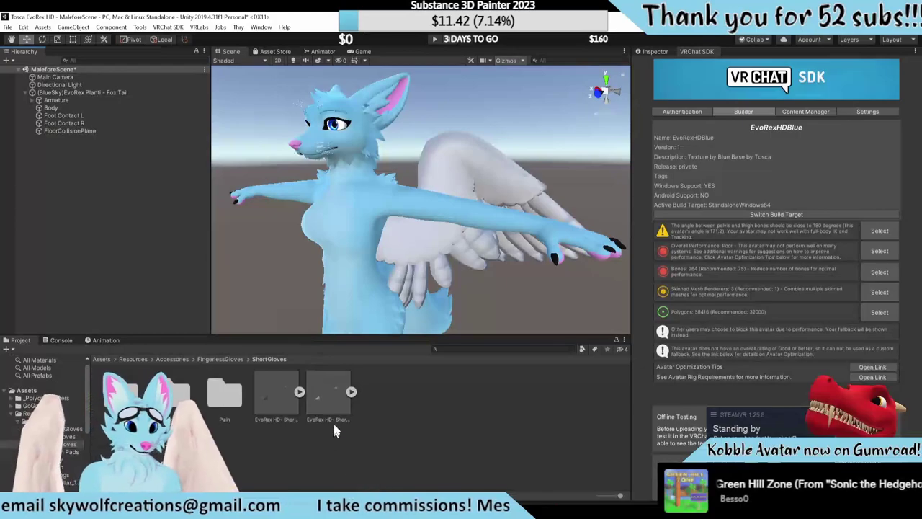
Copy EvoRex HD- ShortGloves_Tweak.fbx from the ArmWarmers folder into the project's ShortGloves folder, replacing the existing file, and return to Unity to reimport it
click(333, 397)
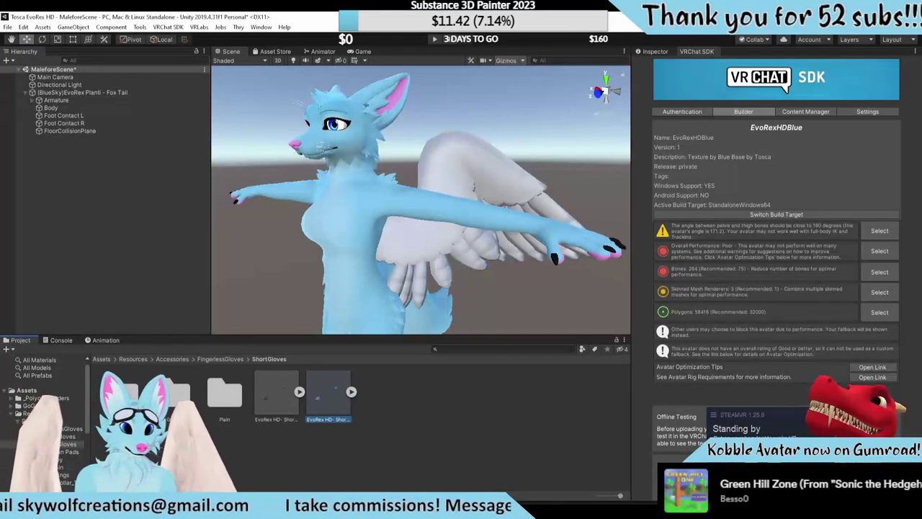
key(super+Tab)
key(Escape)
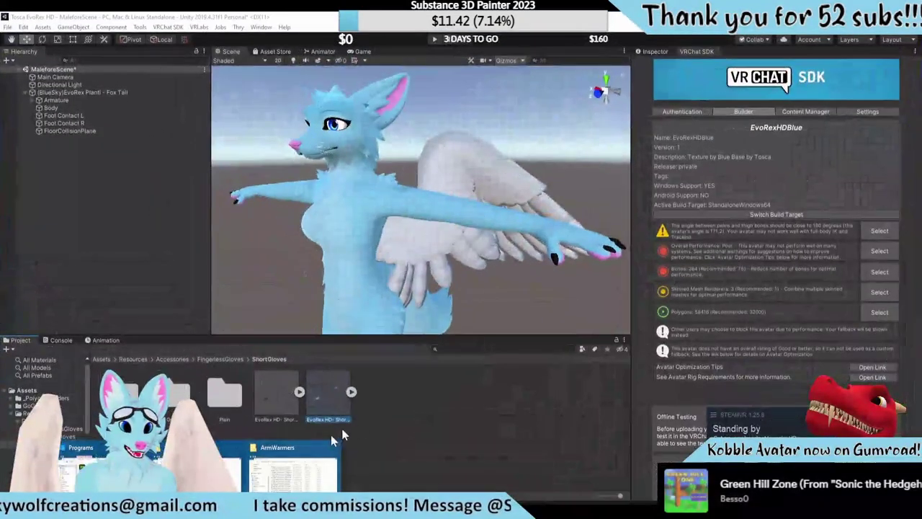
key(alt+Tab)
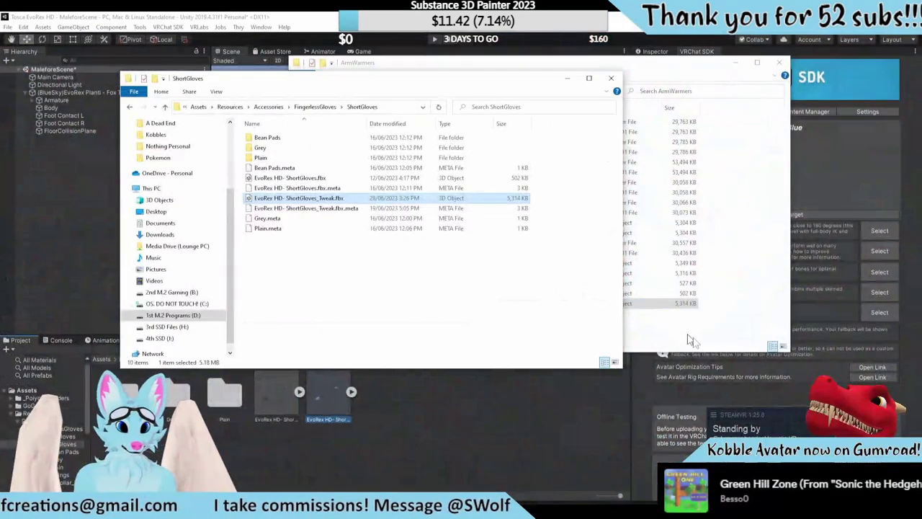
click(461, 316)
drag(465, 303, 263, 305)
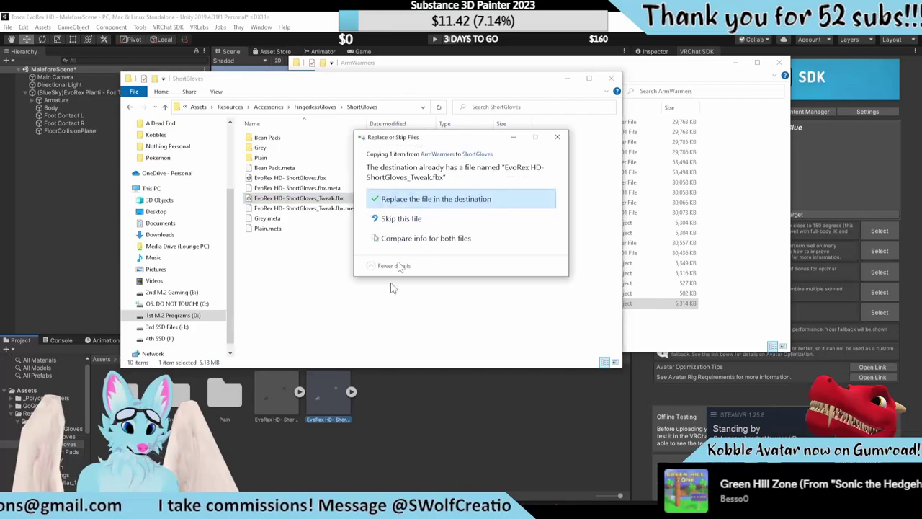
click(407, 197)
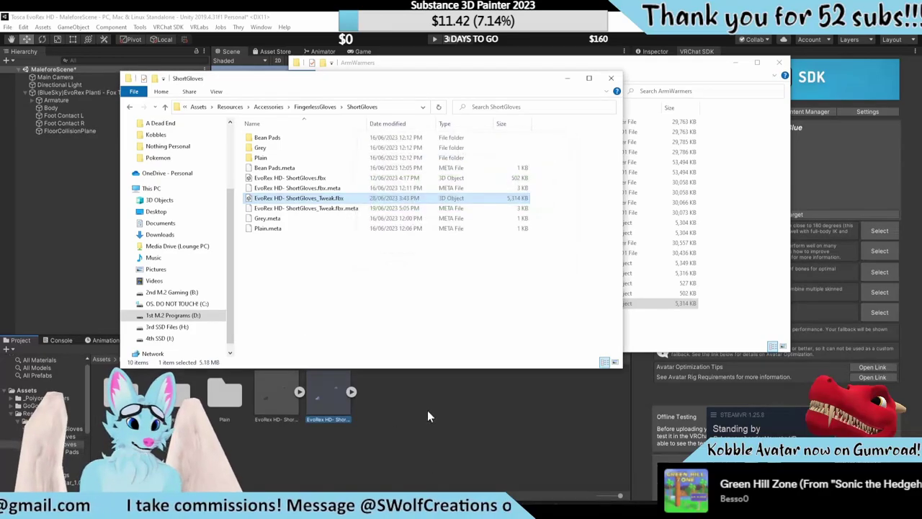
click(428, 415)
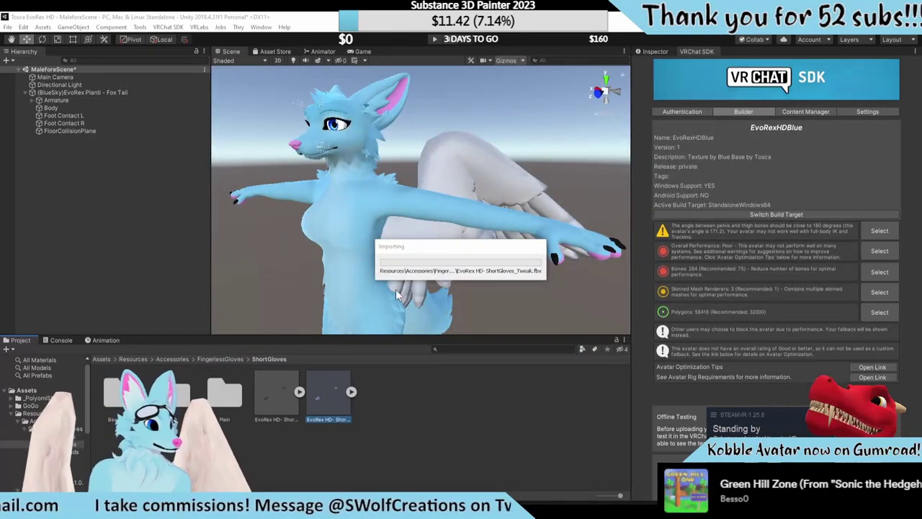
Place the EvoRex HD- ShortGloves_Tweak model under the (BlueSky)EvoRex Planti - Fox Tail avatar and add a VRC Fury component to it
drag(289, 374, 114, 92)
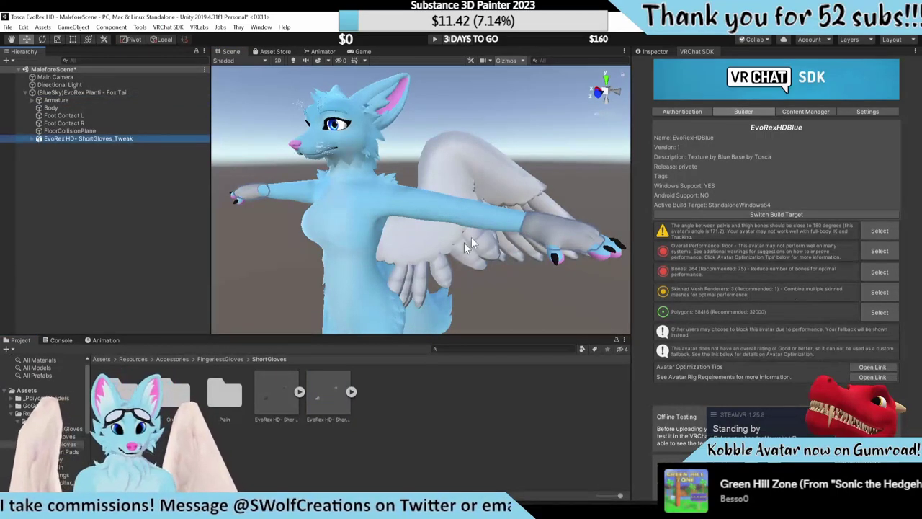
click(656, 52)
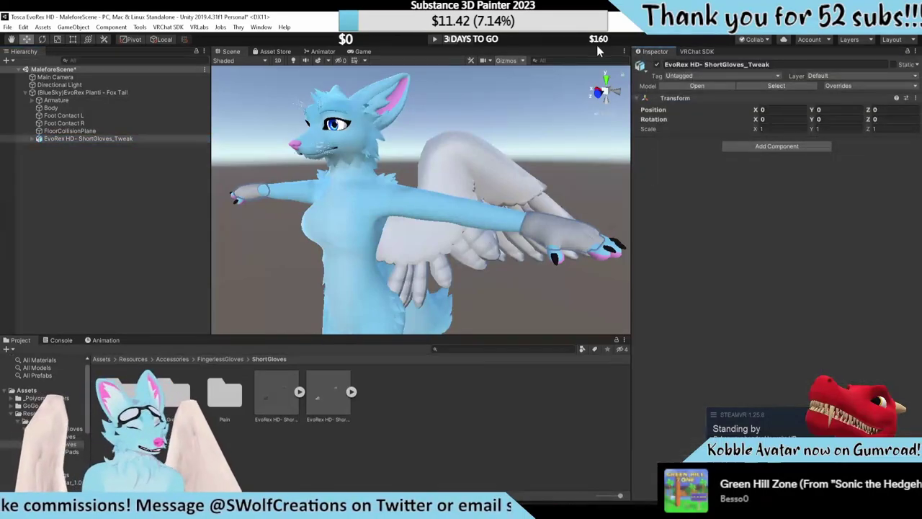
click(768, 147)
click(750, 214)
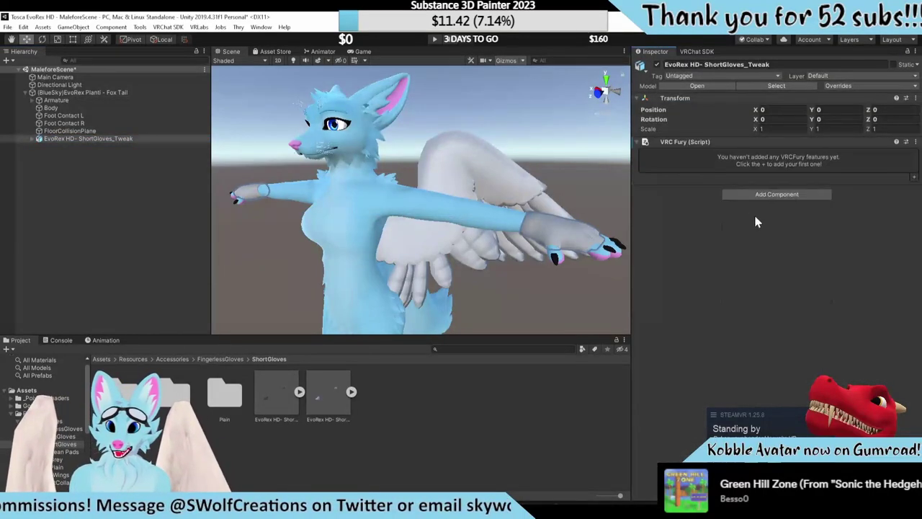
Add an Armature Link feature to the gloves' VRC Fury component and assign the gloves' Hips bone as the root to attach
click(913, 177)
click(857, 197)
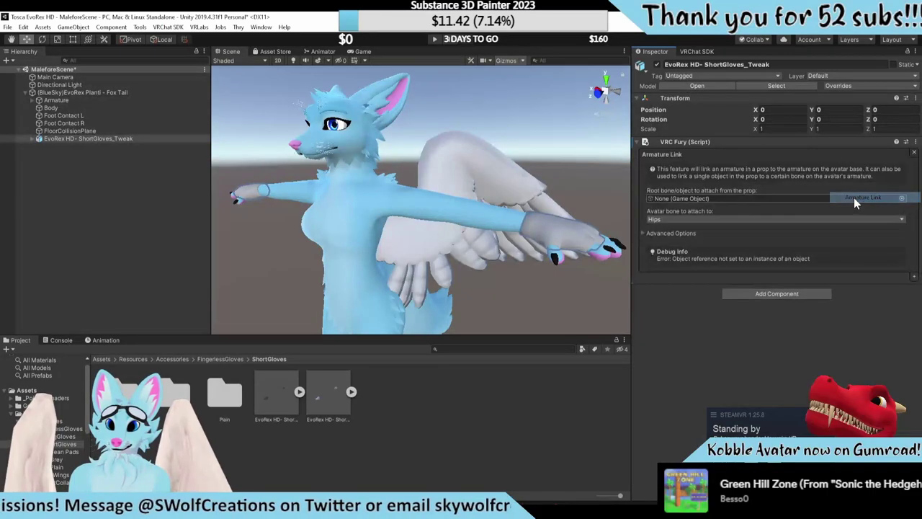
click(30, 139)
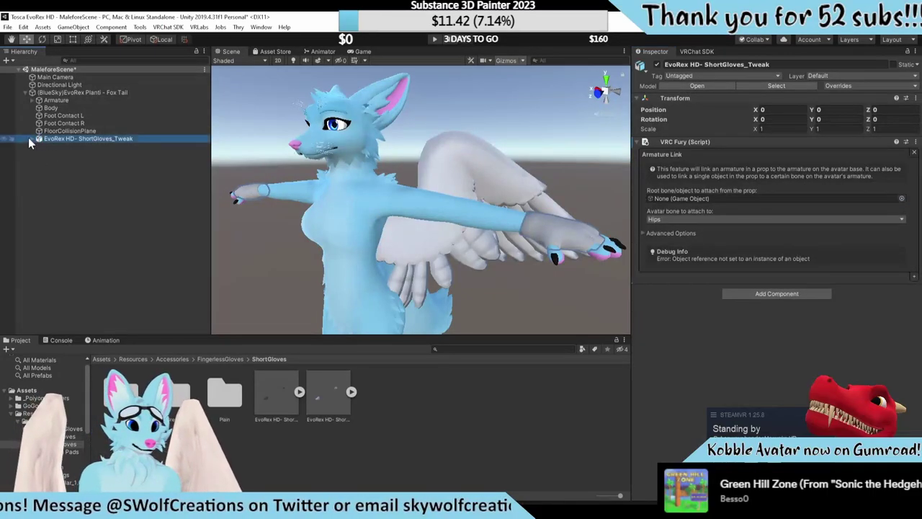
drag(56, 154, 686, 198)
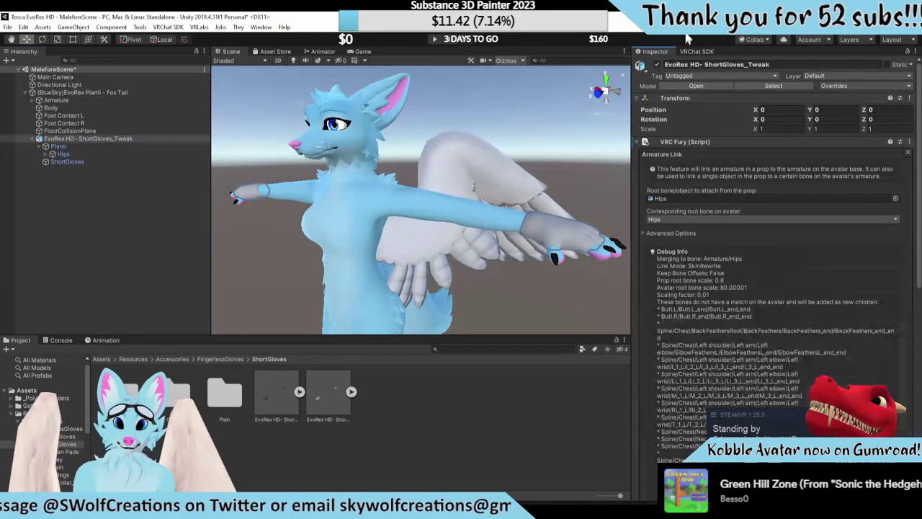
Build a test version of the avatar with the VRChat SDK and switch to VRChat to inspect the gloves on its hands
click(693, 51)
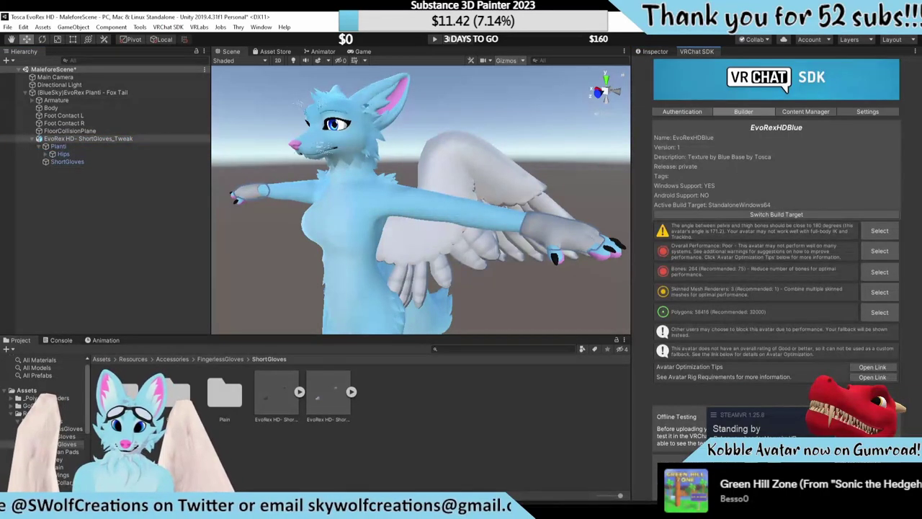
key(ctrl+p)
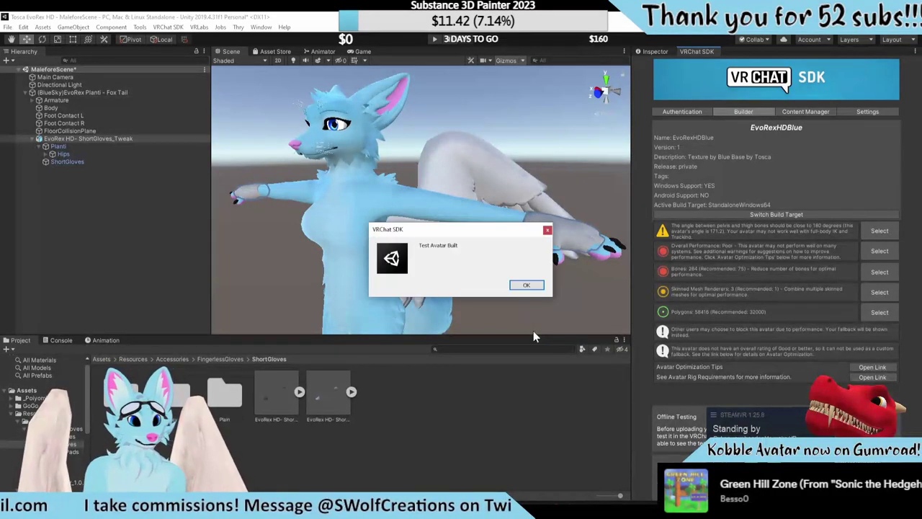
click(528, 285)
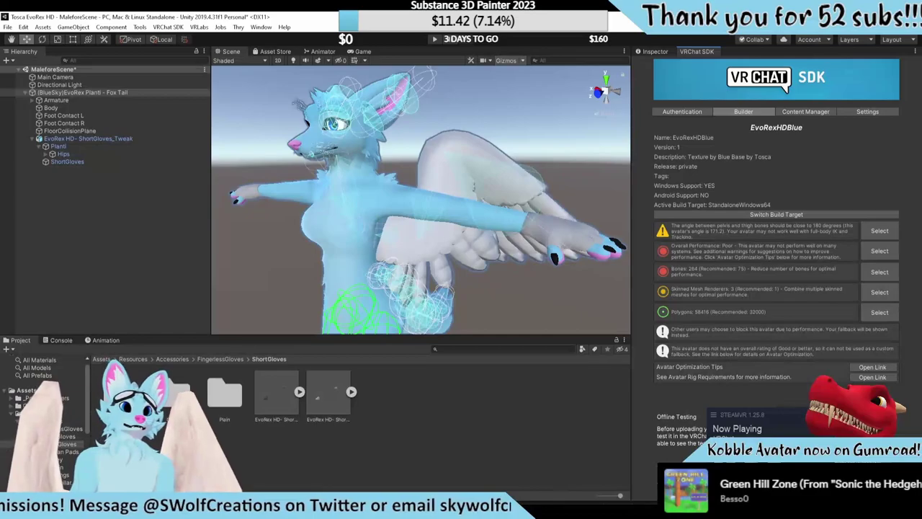
key(alt+Tab)
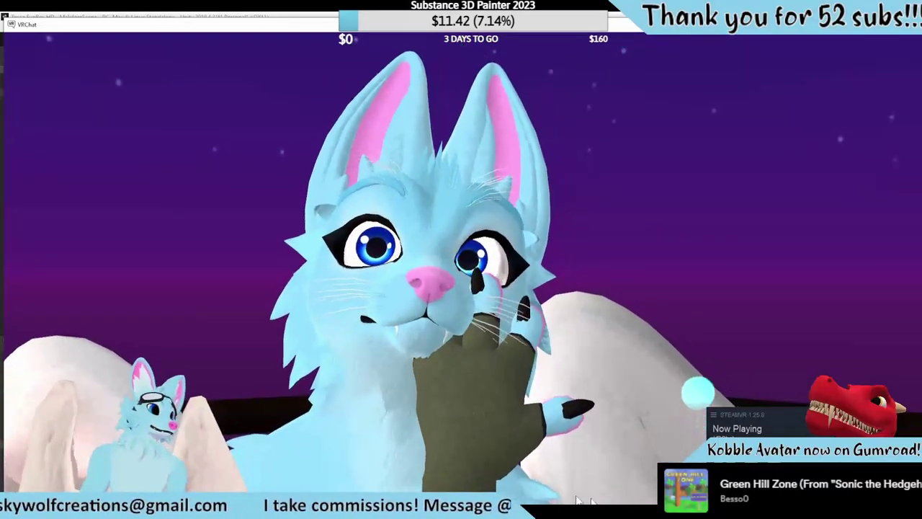
key(alt+Tab)
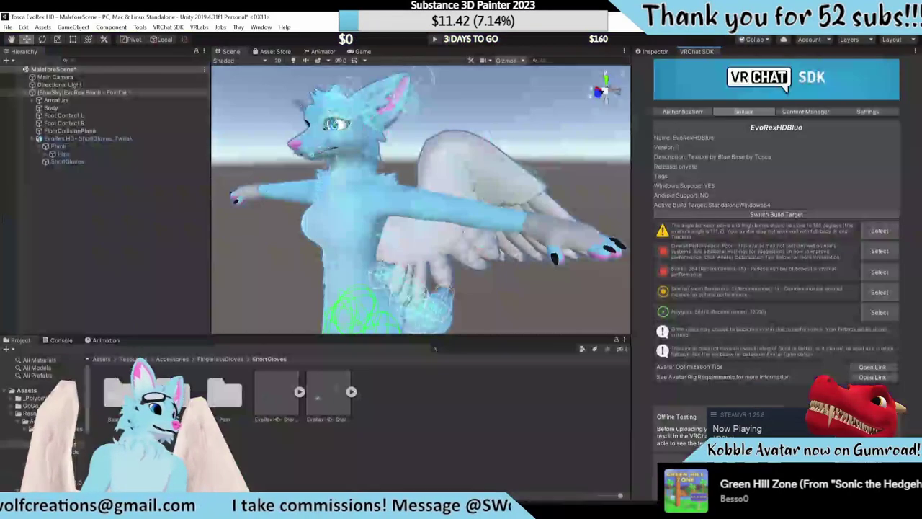
key(alt+Tab)
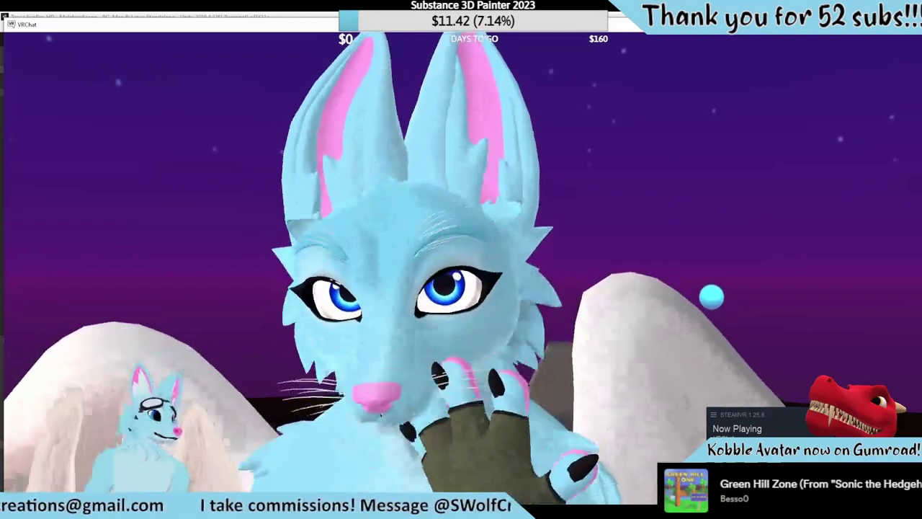
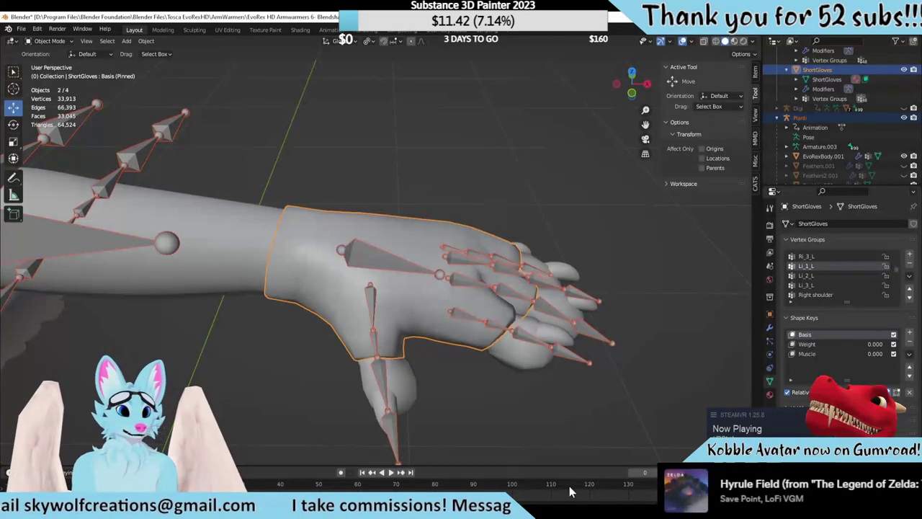
Export the reworked gloves and armature from Blender as FBX over EvoRex HD- ShortGloves_Tweak.fbx, limited to selected objects
click(21, 29)
mouse_move(43, 168)
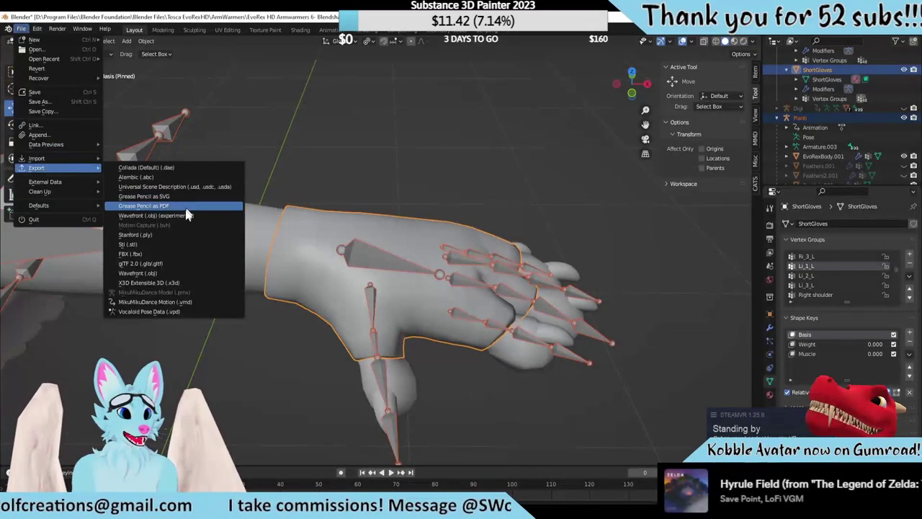
click(154, 253)
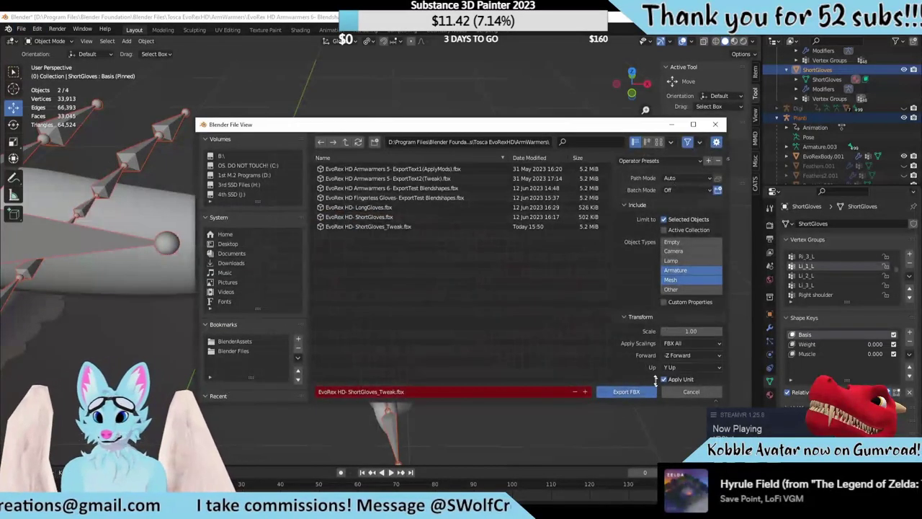
click(621, 392)
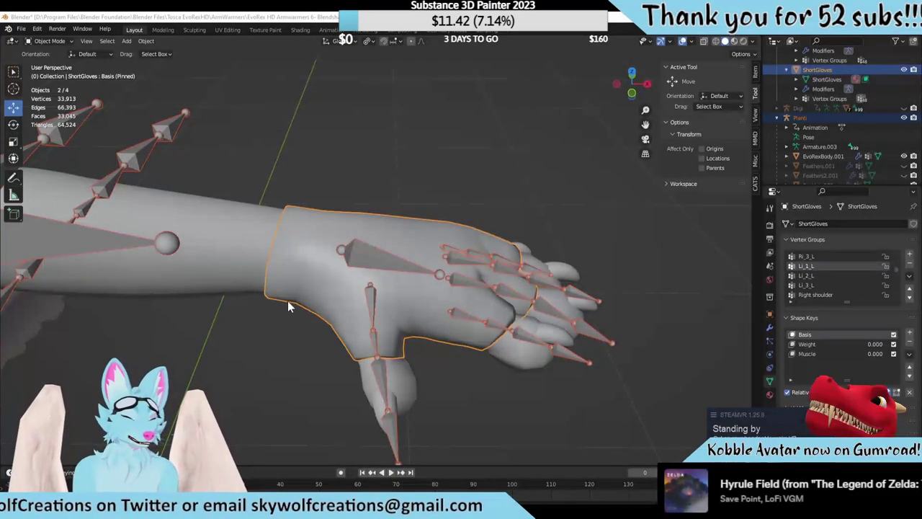
middle_drag(288, 300, 438, 340)
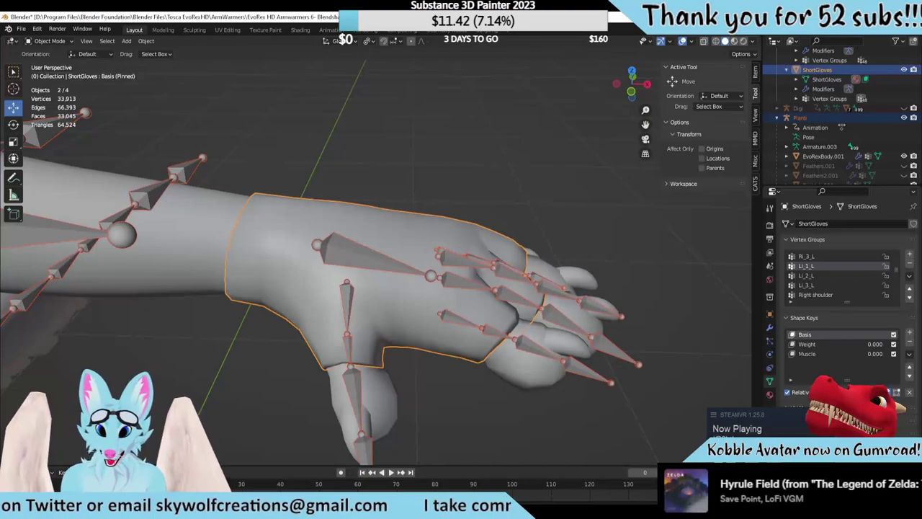
Switch to Unity and delete the EvoRex HD- ShortGloves_Tweak object from the avatar
key(alt+Tab)
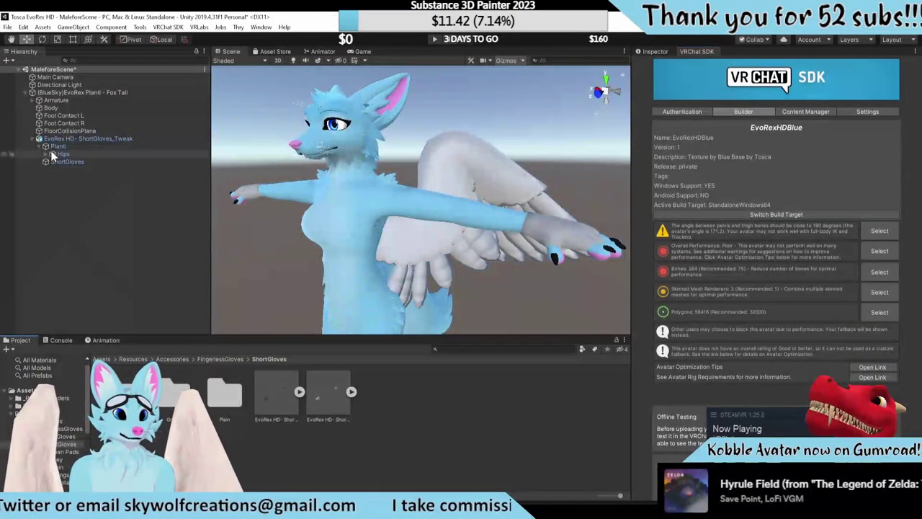
click(87, 138)
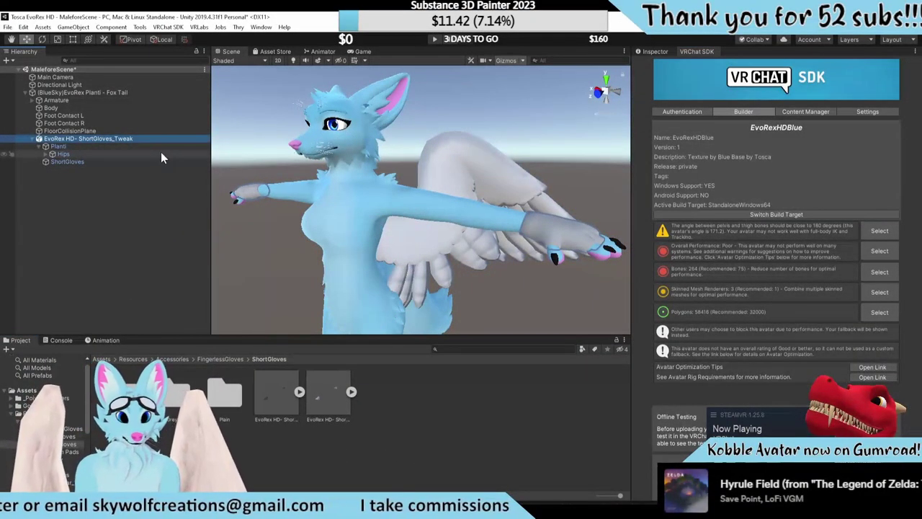
key(Delete)
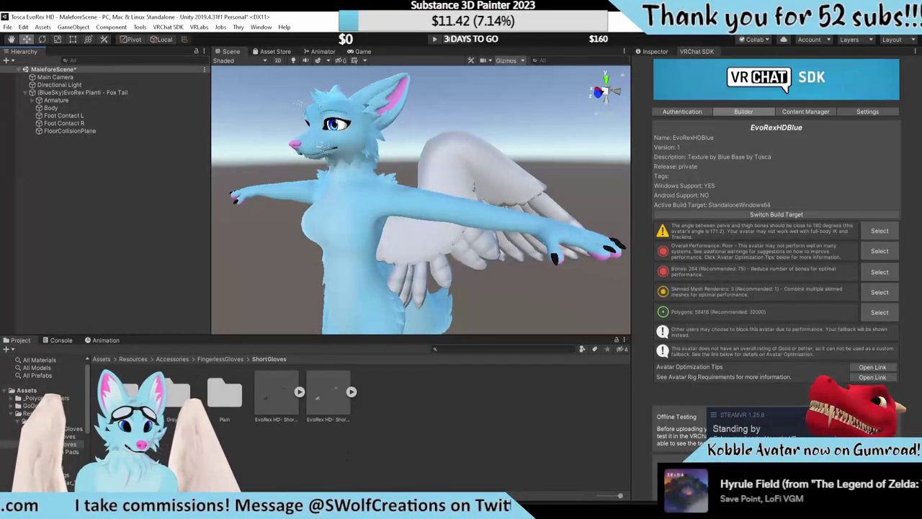
Copy EvoRex HD- ShortGloves_Tweak.fbx from the ArmWarmers folder into the Unity project's ShortGloves folder, replacing the existing file, and return to Unity
mouse_move(200, 509)
click(198, 468)
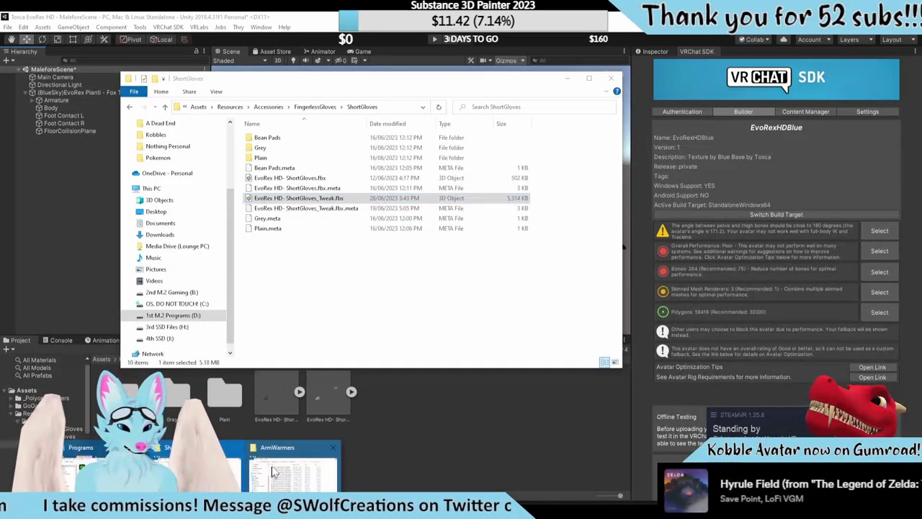
click(292, 468)
drag(517, 311, 271, 300)
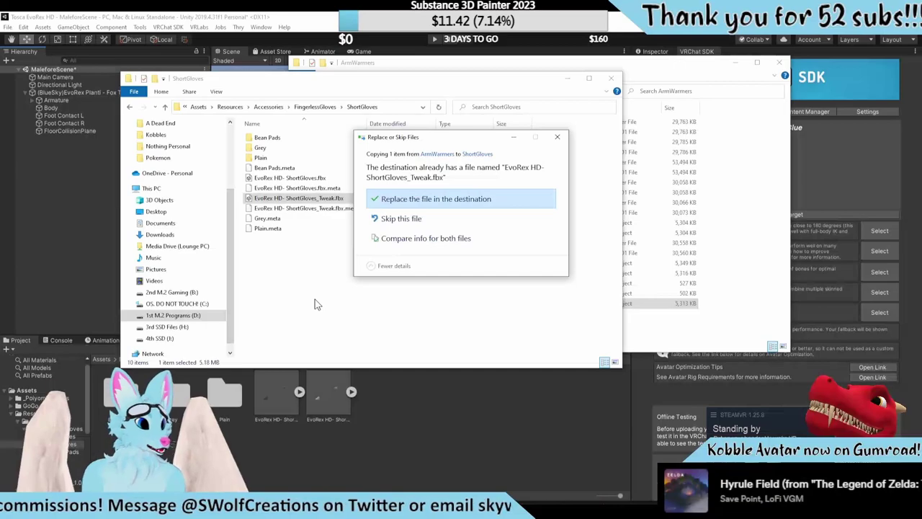
click(477, 200)
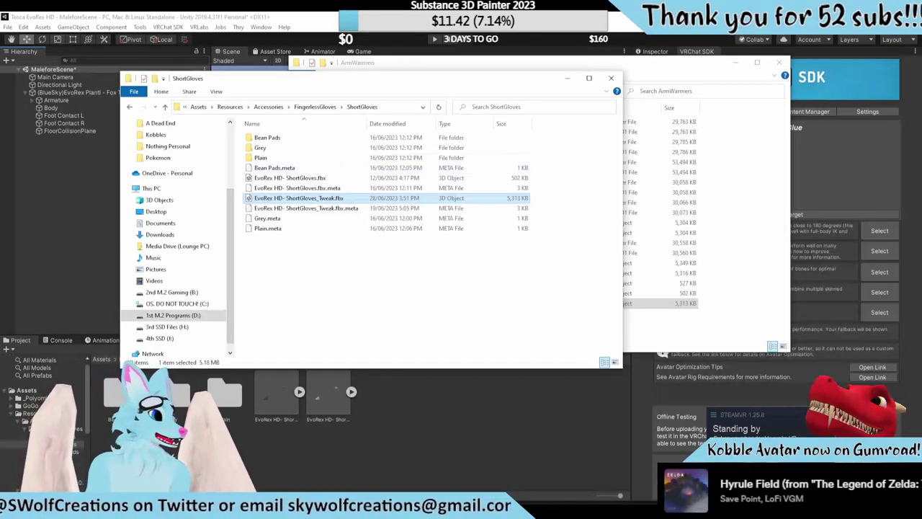
key(alt+Tab)
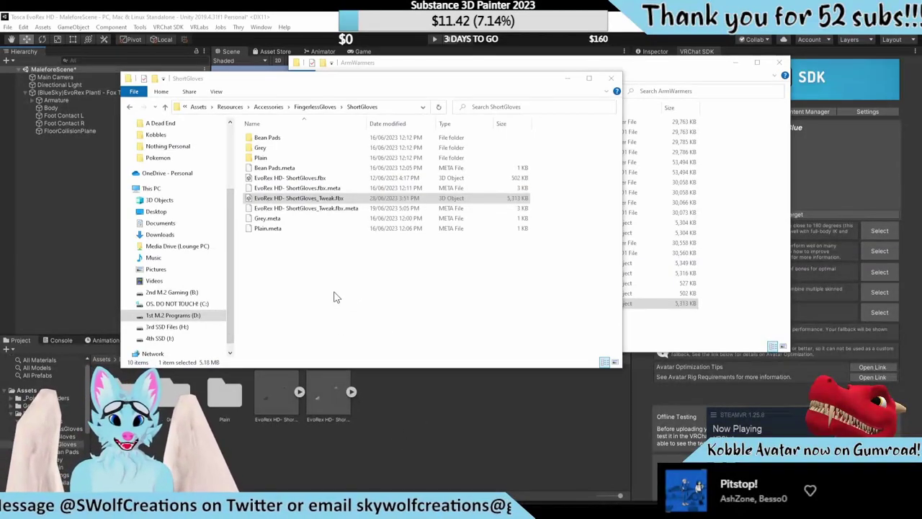
click(346, 310)
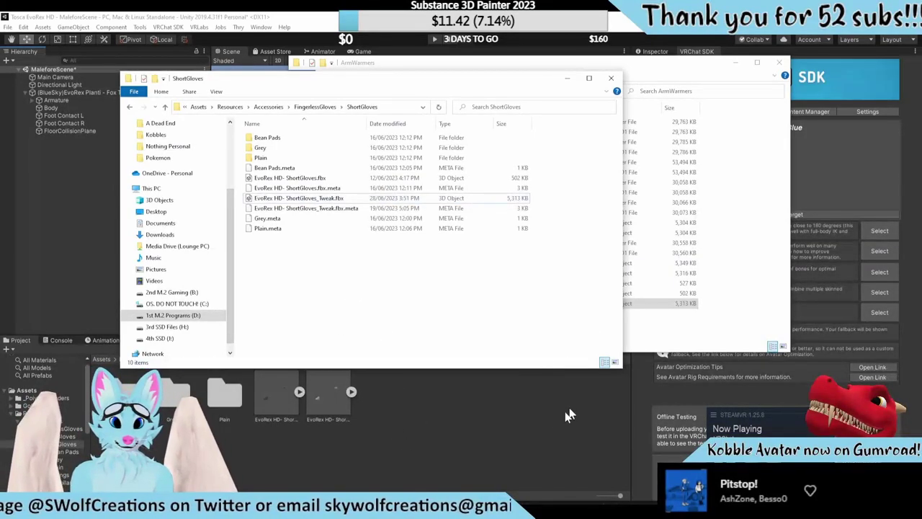
click(399, 410)
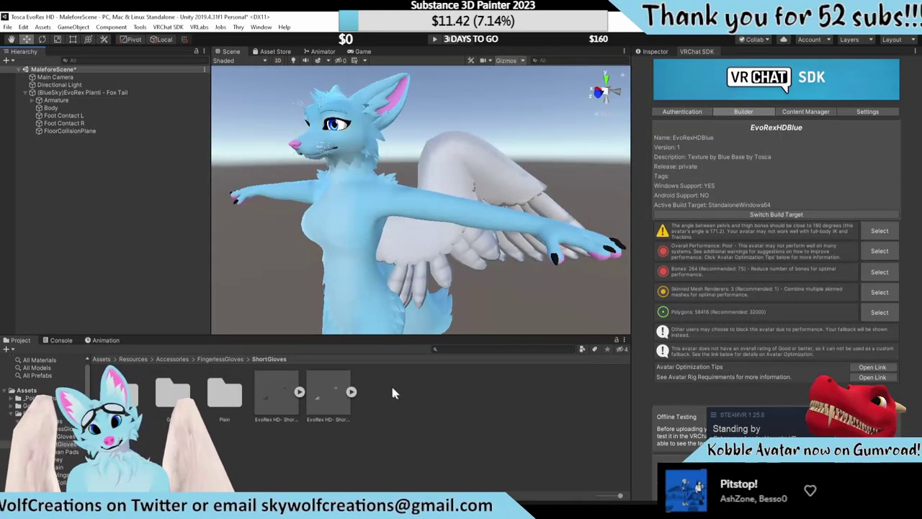
Add the EvoRex HD- ShortGloves_Tweak model as a child of the avatar and give it a VRC Fury component
drag(346, 391, 83, 101)
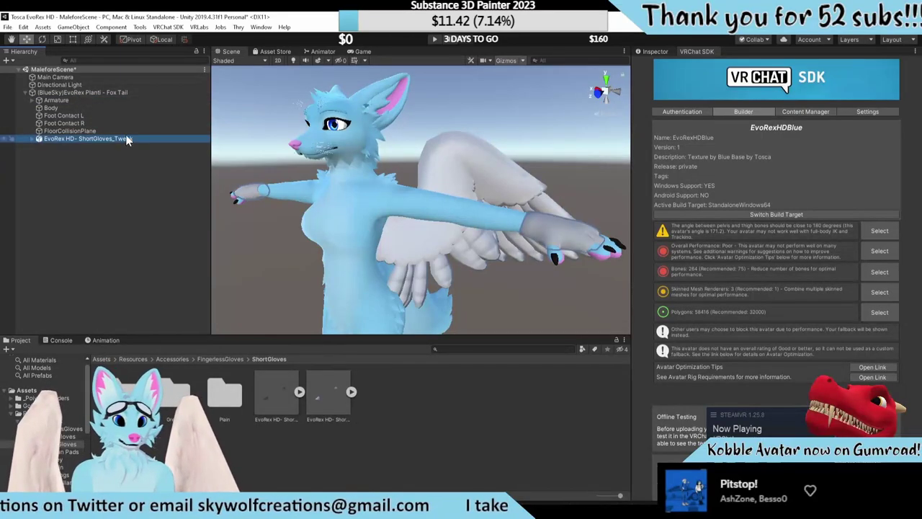
click(653, 52)
click(764, 147)
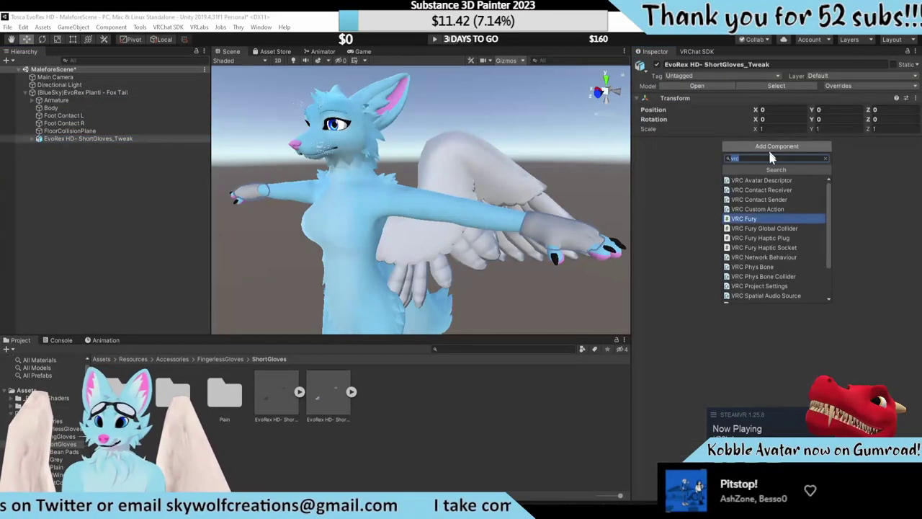
click(744, 218)
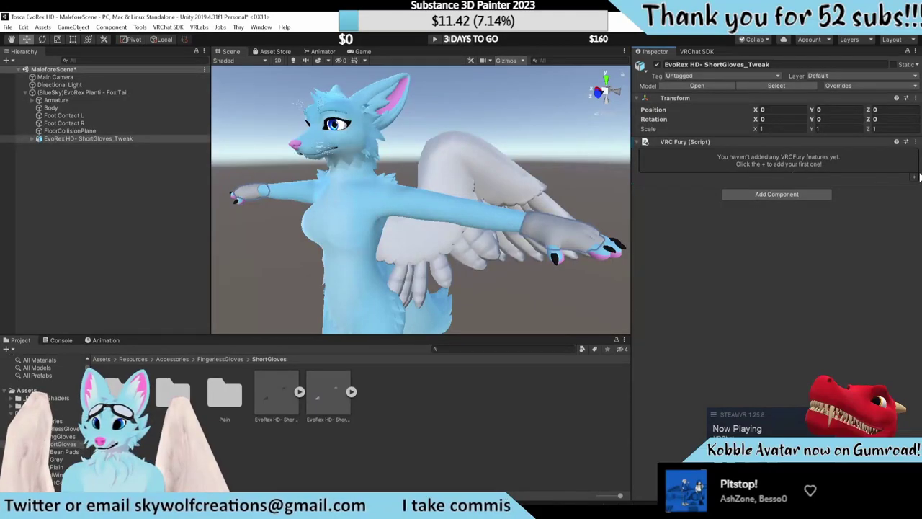
Add an Armature Link feature to the gloves' VRC Fury component with the gloves' Hips bone as the root to attach
click(913, 174)
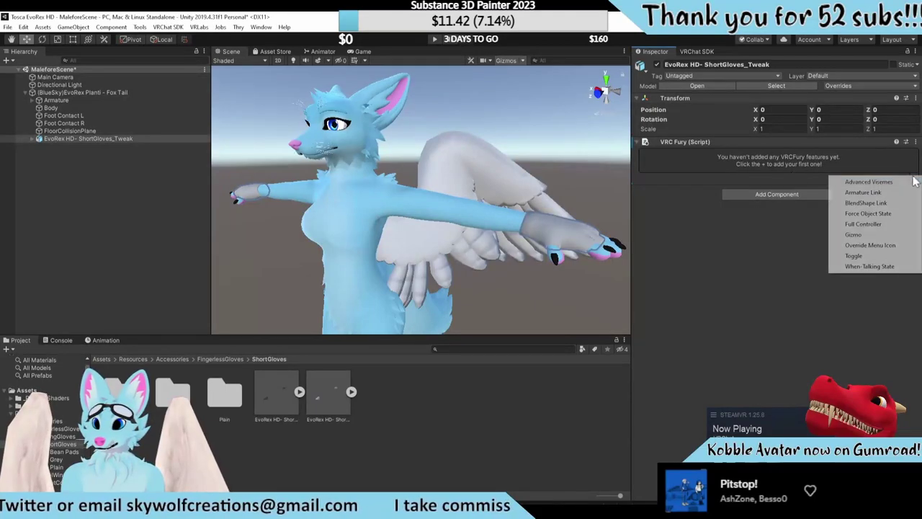
click(869, 193)
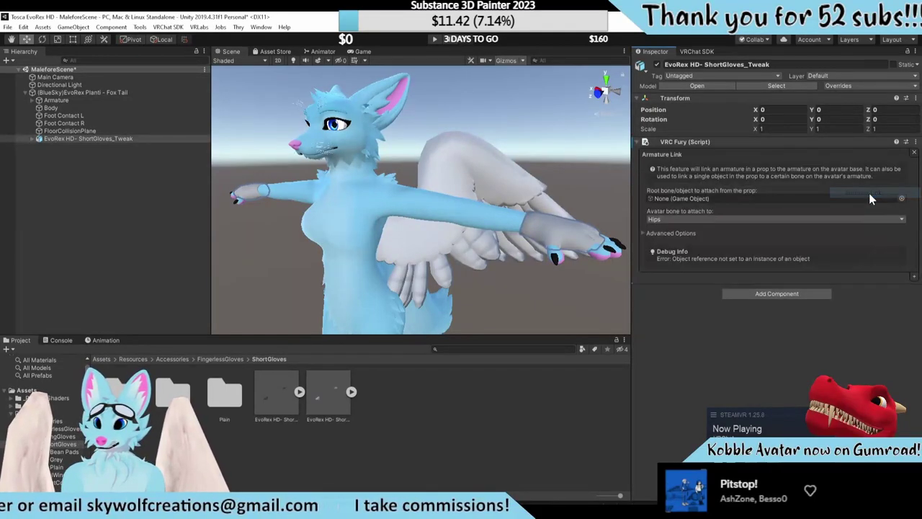
click(31, 138)
click(40, 152)
click(39, 145)
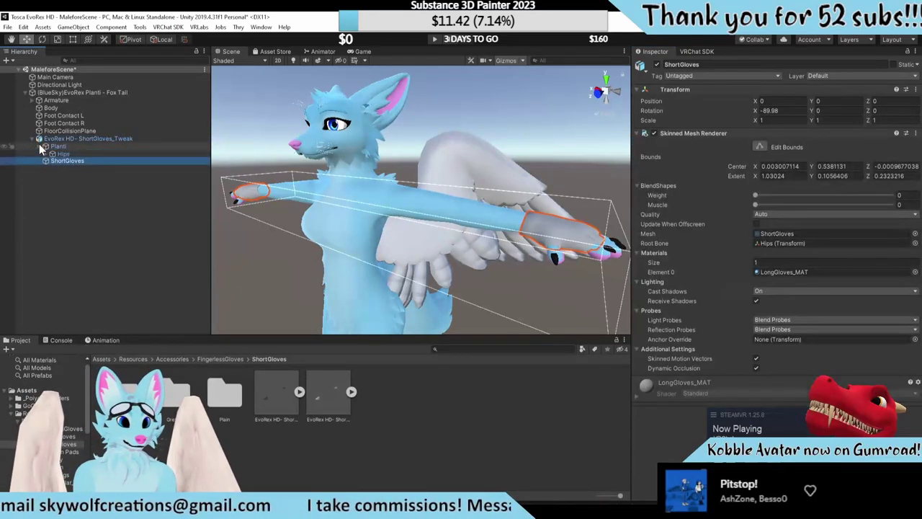
click(70, 132)
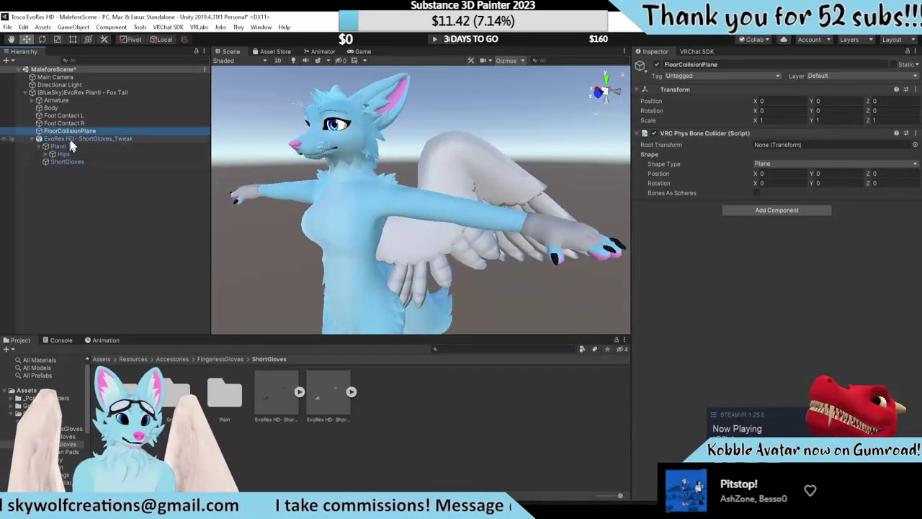
click(72, 139)
drag(64, 153, 698, 196)
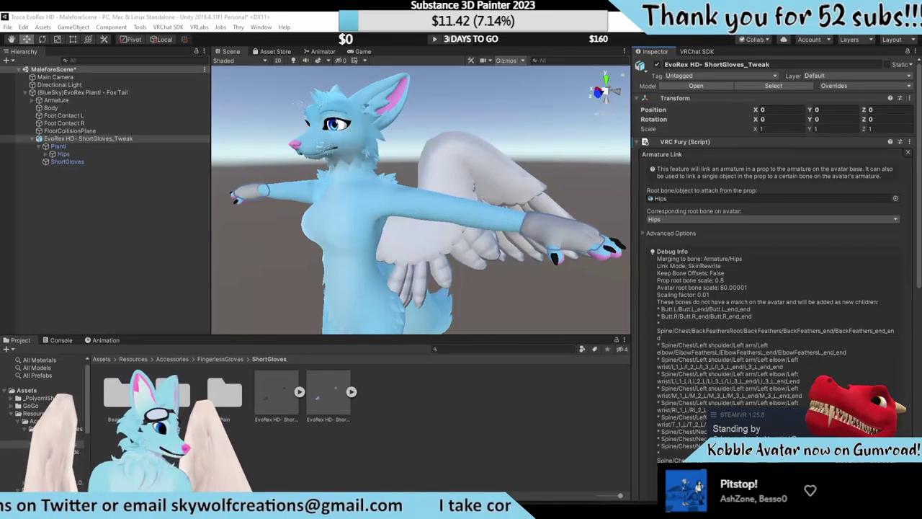
Switch to the browser and read the Standard edition description and preview images of Guild Wars 2: Secrets of the Obscure
key(alt+Tab)
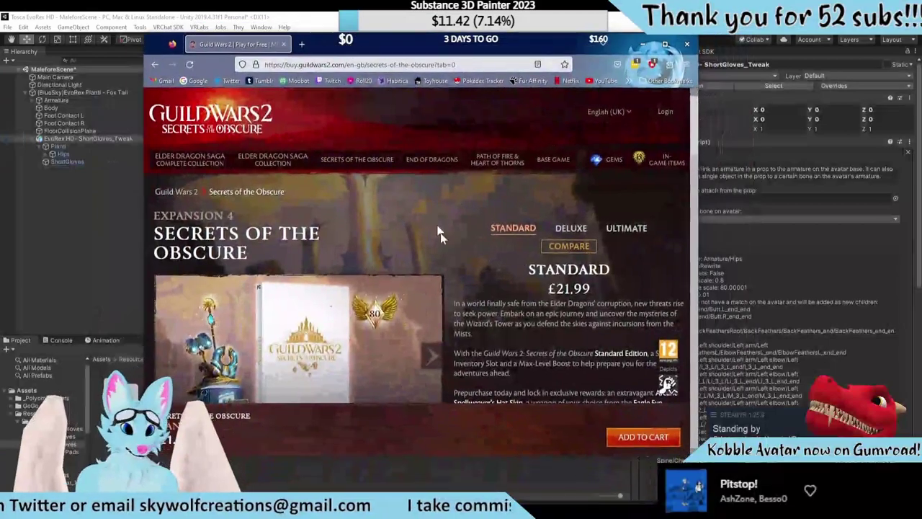
scroll(555, 296, down, 1)
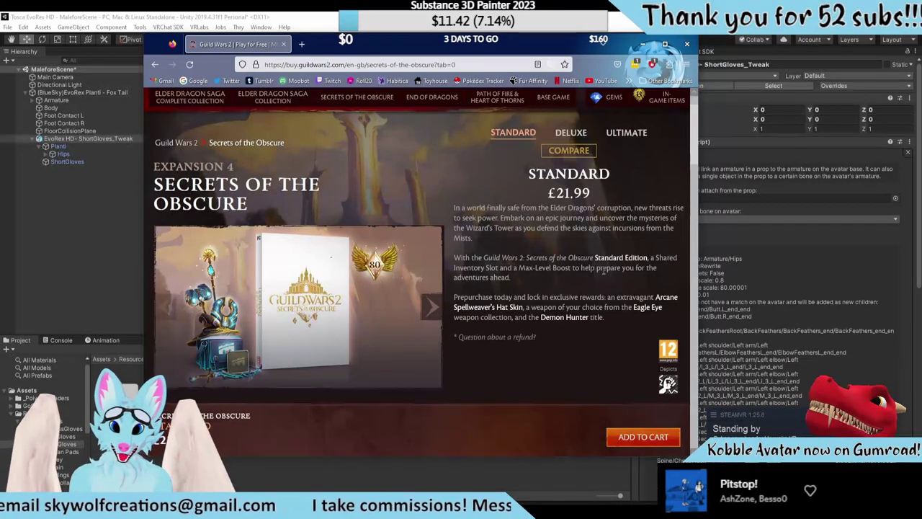
drag(534, 267, 557, 279)
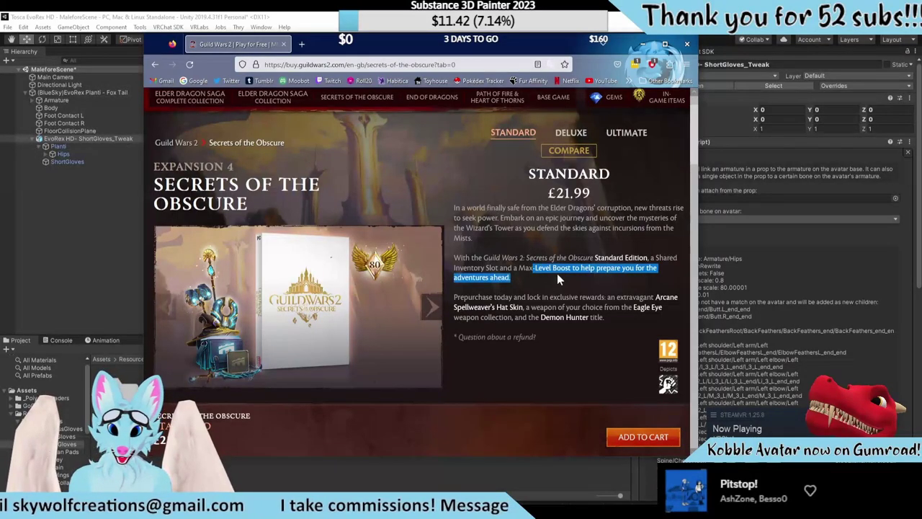
click(539, 276)
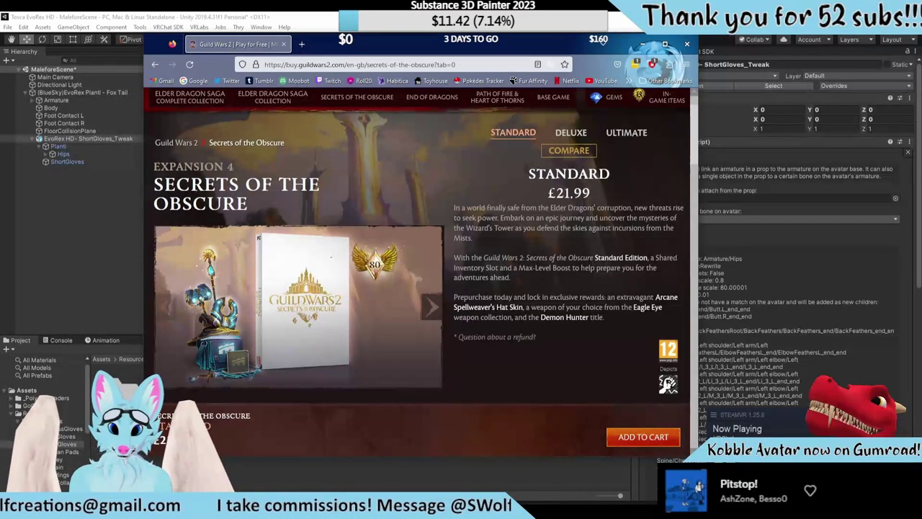
drag(585, 317, 543, 318)
click(565, 331)
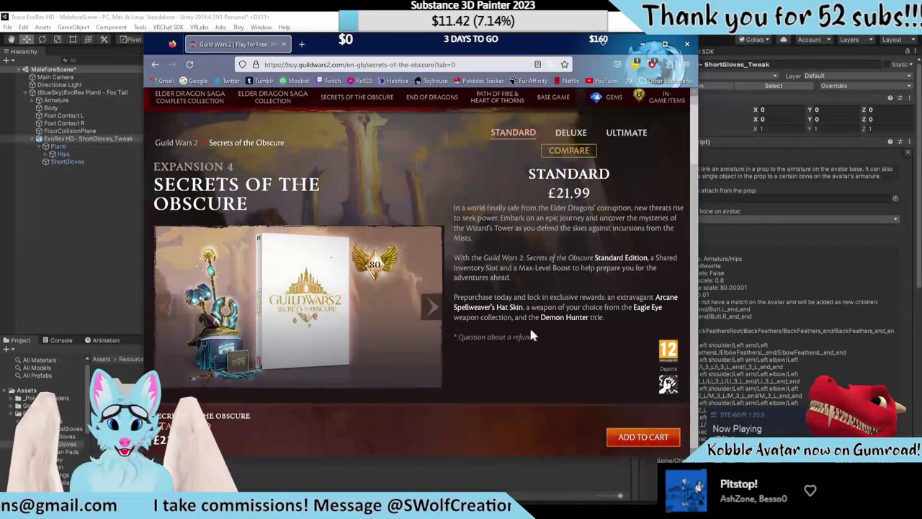
click(432, 310)
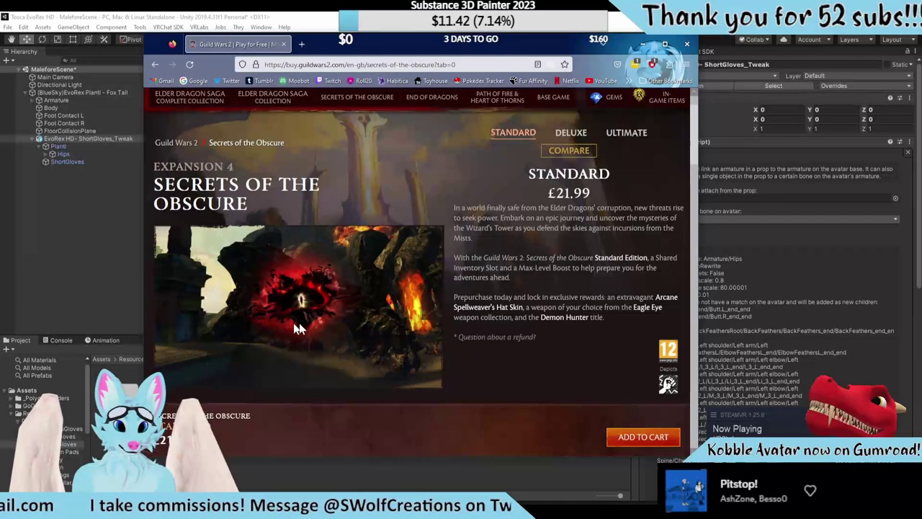
scroll(433, 274, up, 2)
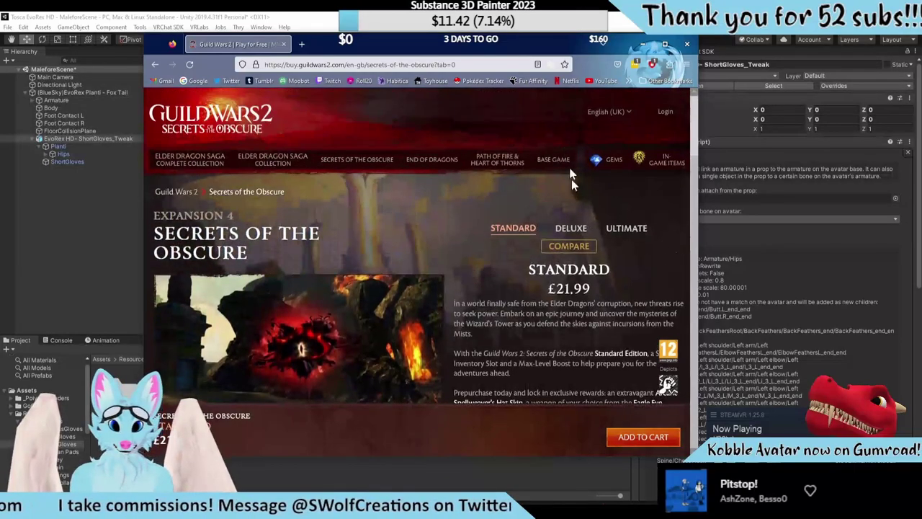
Compare the contents and prices of the Deluxe and Ultimate editions, and check the prices of the gem packs
click(570, 229)
scroll(569, 253, down, 1)
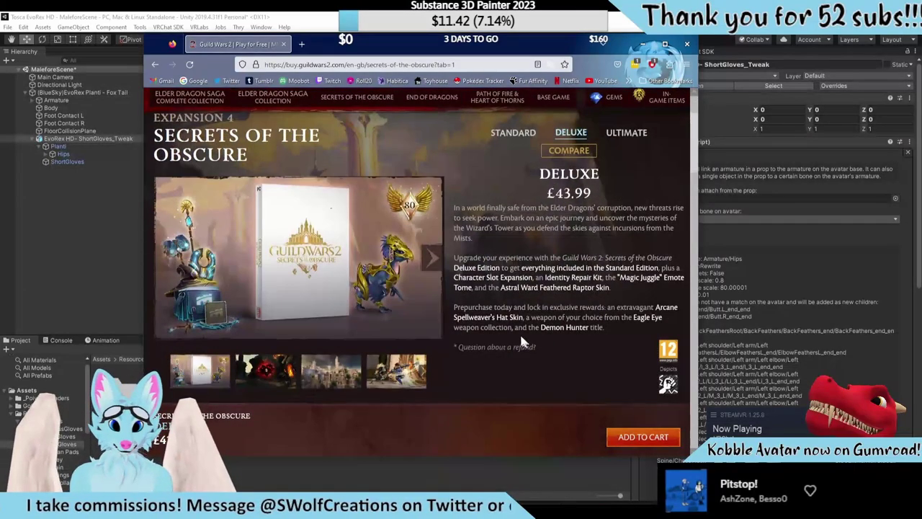
drag(486, 278, 667, 288)
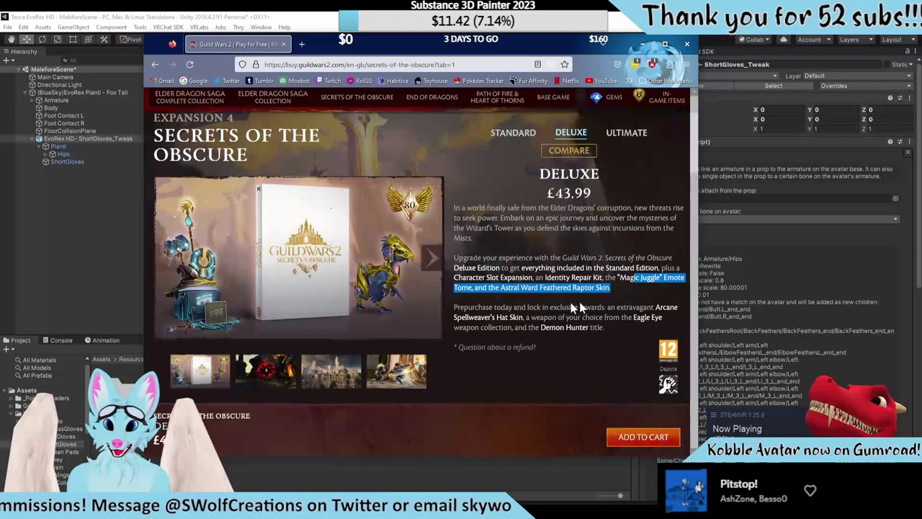
drag(513, 287, 570, 288)
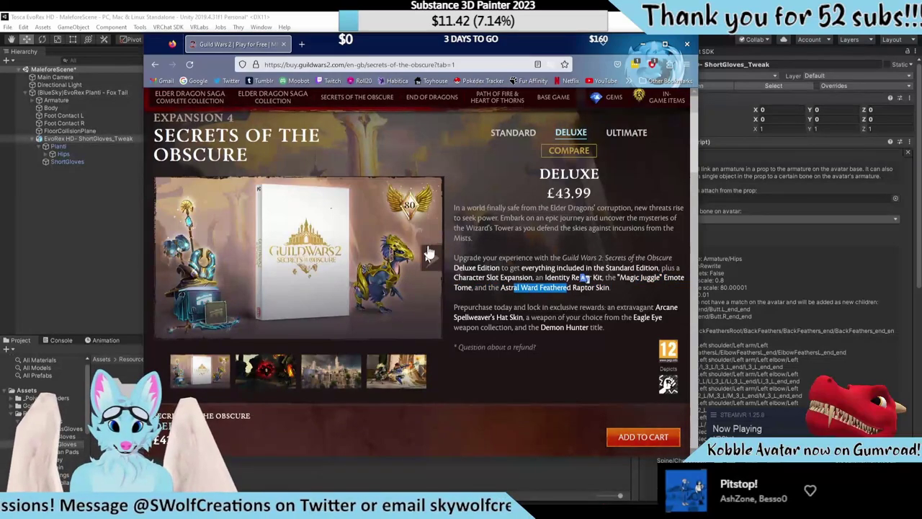
click(626, 134)
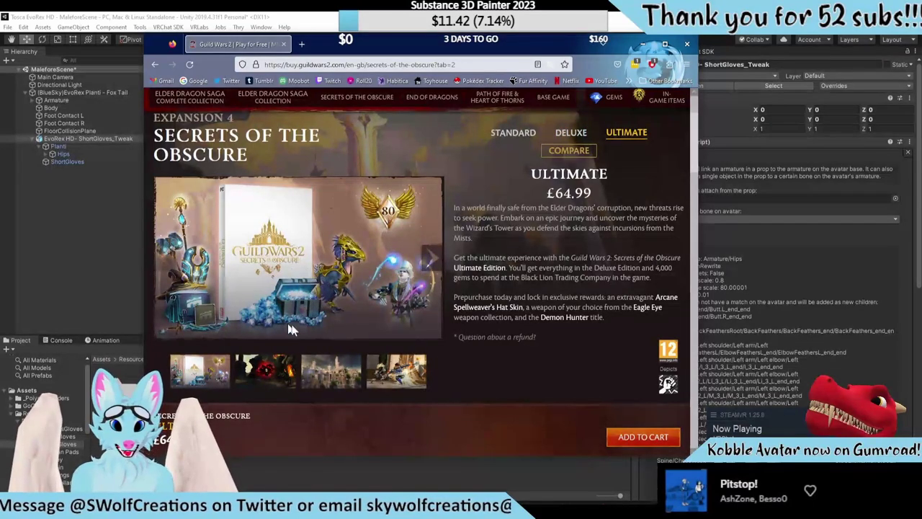
drag(649, 264, 652, 278)
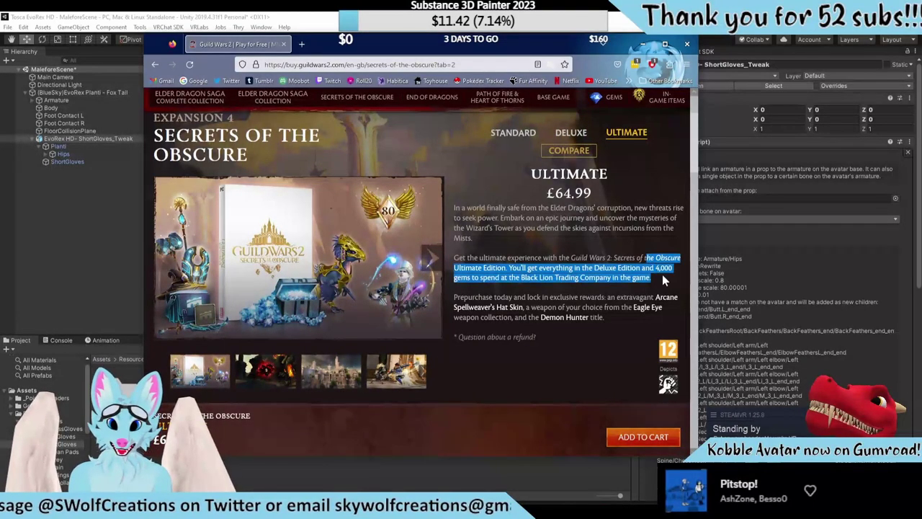
click(572, 134)
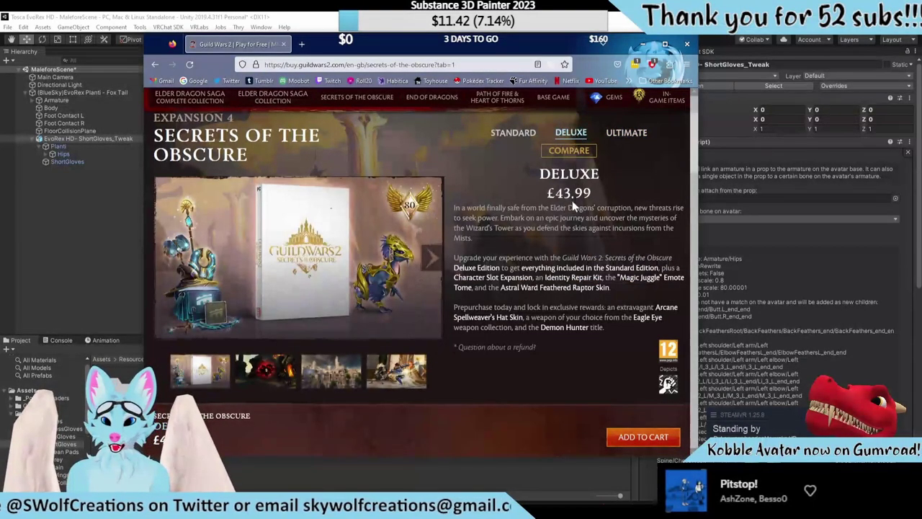
click(624, 140)
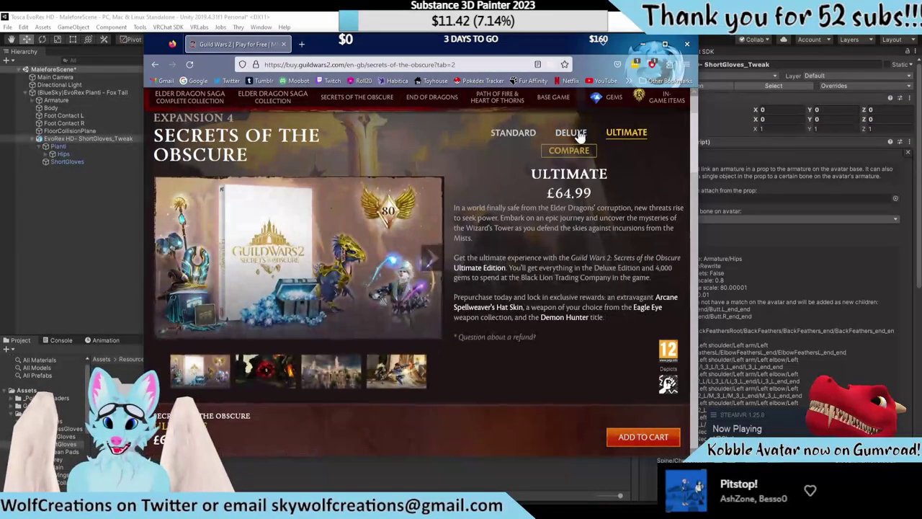
click(577, 136)
click(630, 135)
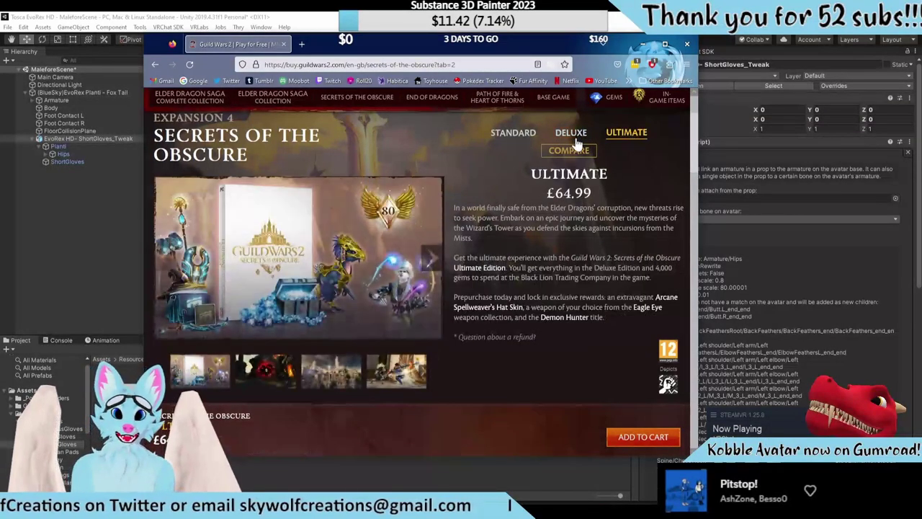
click(572, 135)
click(605, 100)
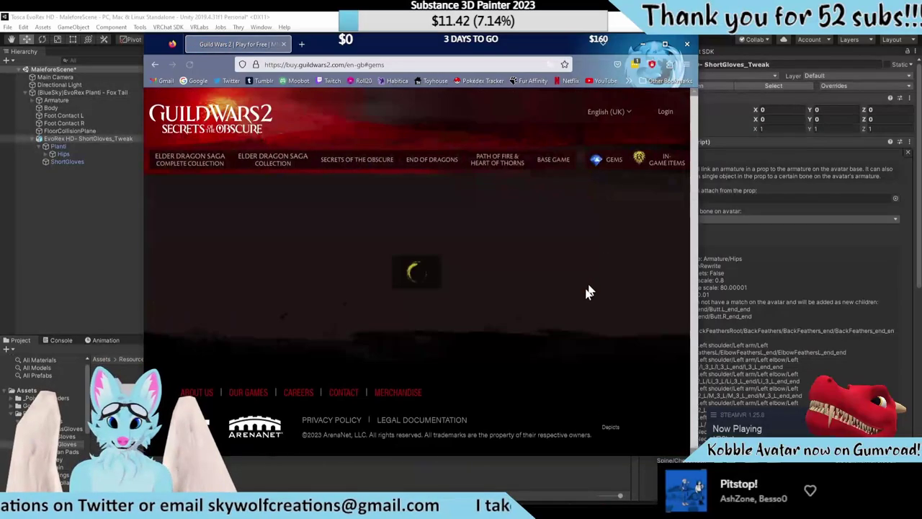
scroll(547, 343, down, 2)
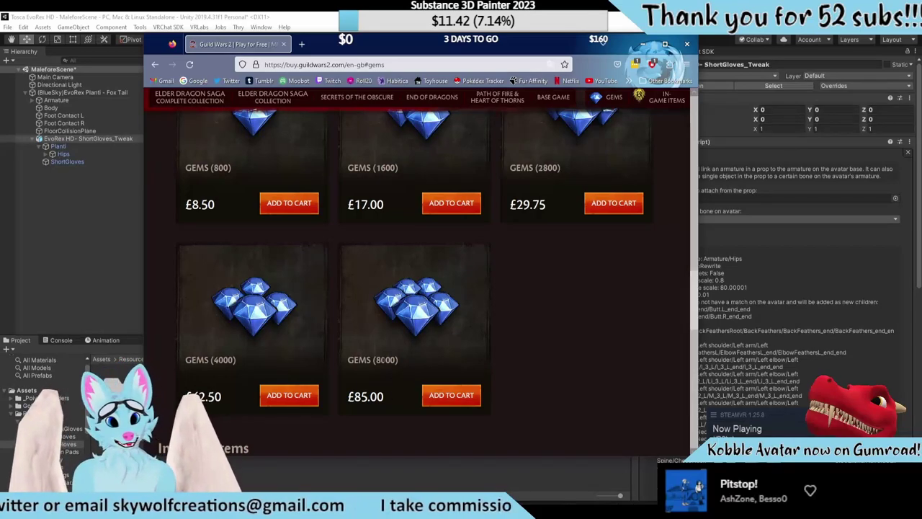
Switch to Unity and apply the material from the ShortGloves Plain folder to the gloves on the avatar
key(alt+Tab)
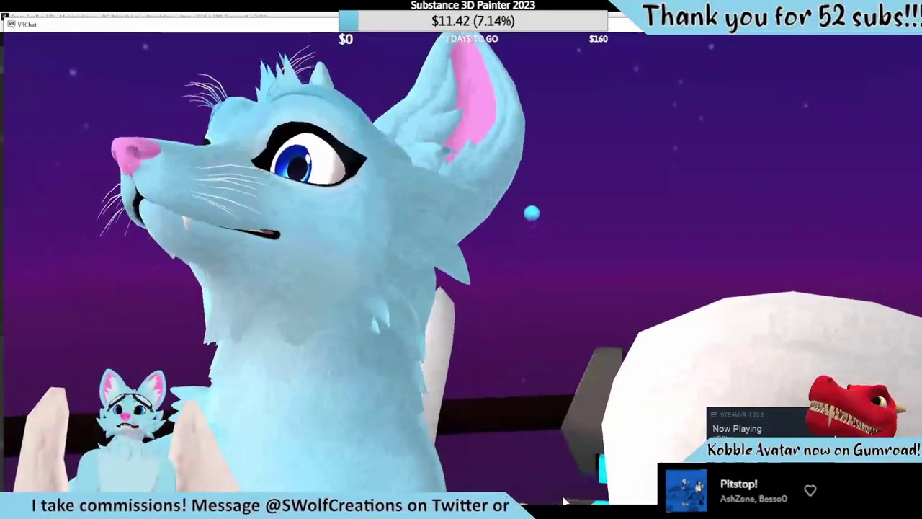
key(alt+Tab)
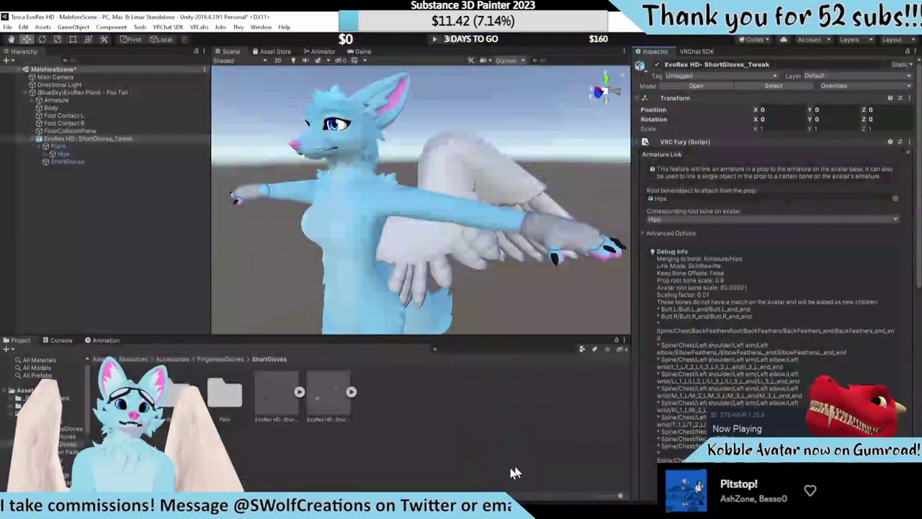
click(223, 390)
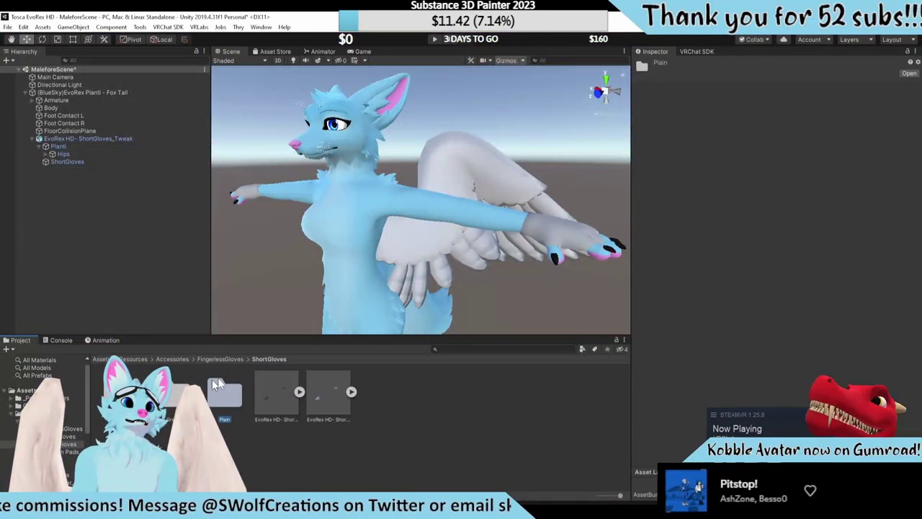
double_click(230, 379)
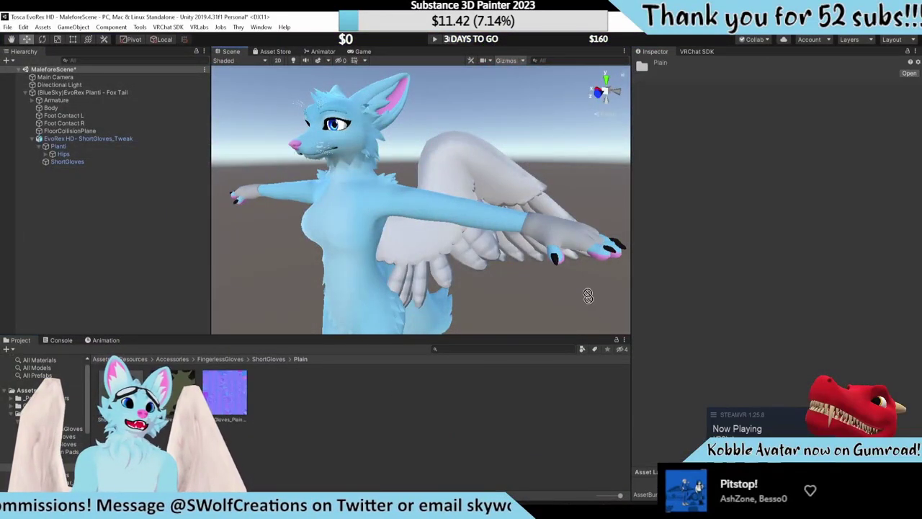
drag(121, 393, 565, 228)
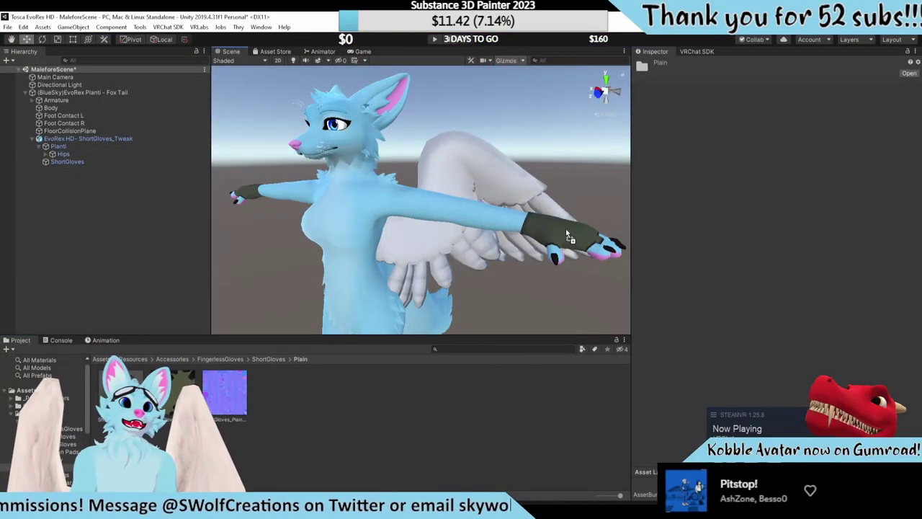
Build a test version of the EvoRexHDBlue avatar with the VRChat SDK
click(58, 138)
click(702, 51)
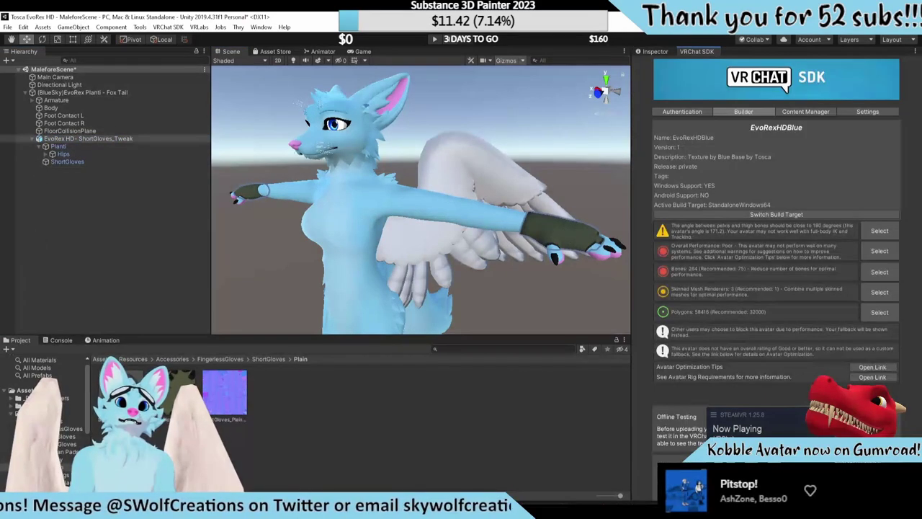
key(ctrl+p)
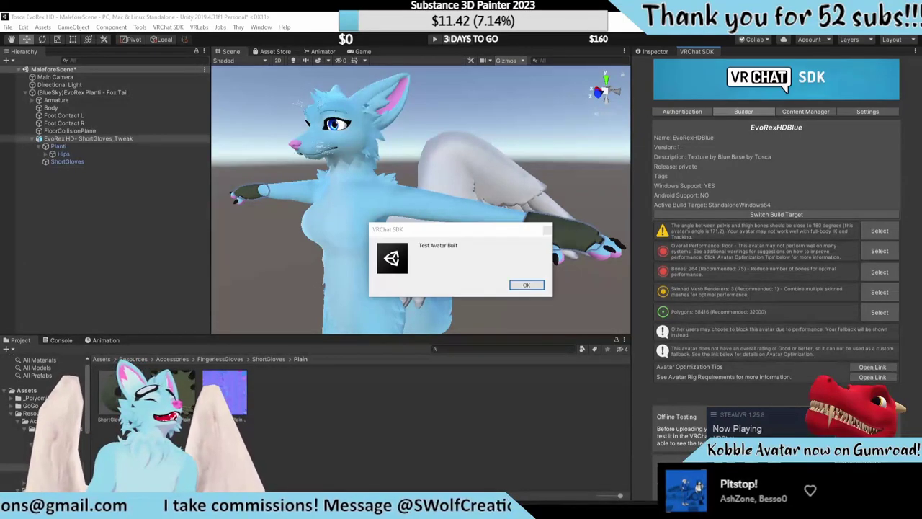
click(525, 285)
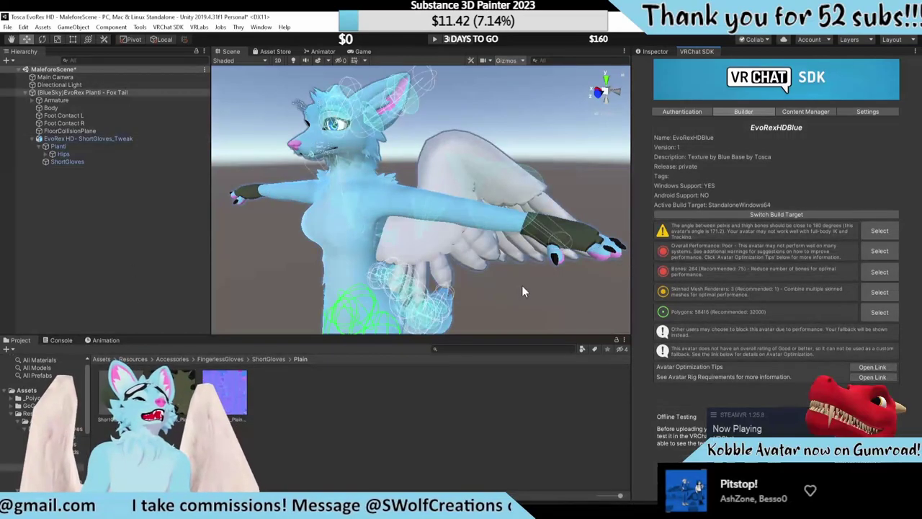
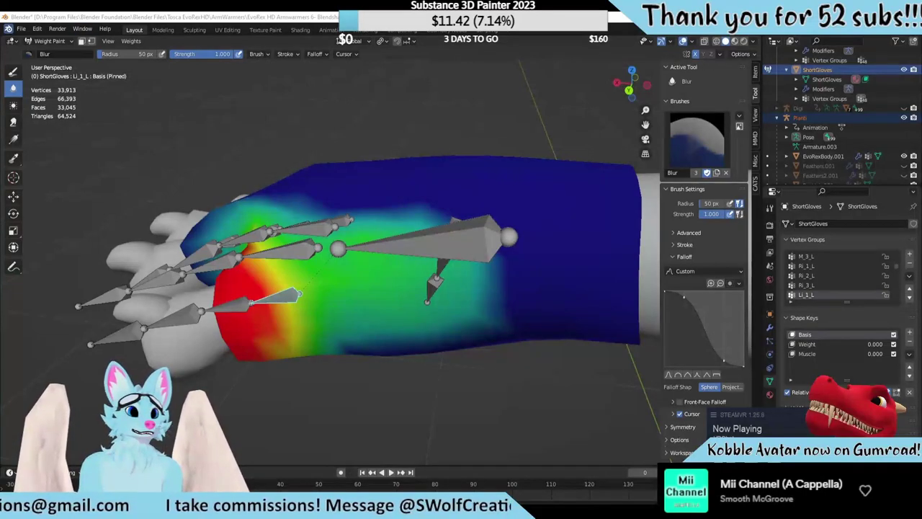
Switch to Blender, return ShortGloves to Object Mode, and export the gloves with the Planti armature as FBX
click(48, 41)
click(51, 52)
scroll(378, 253, down, 2)
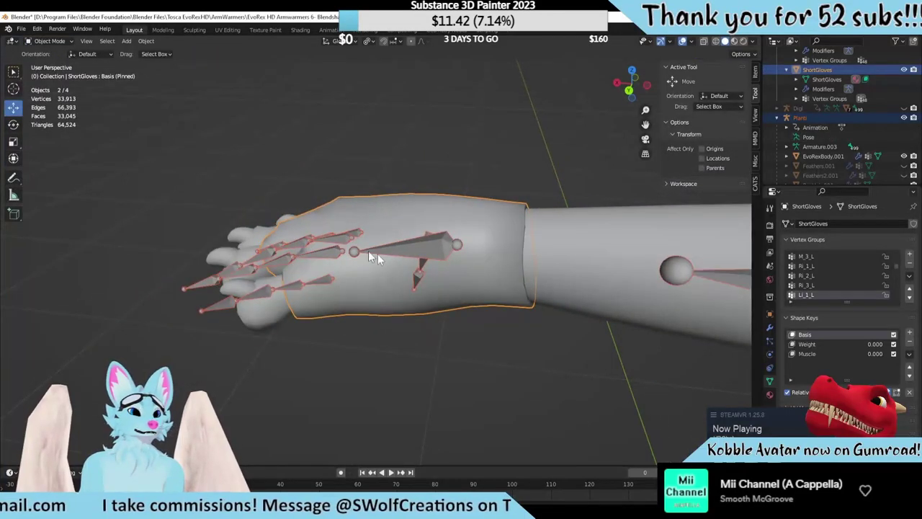
click(389, 254)
shift+click(484, 245)
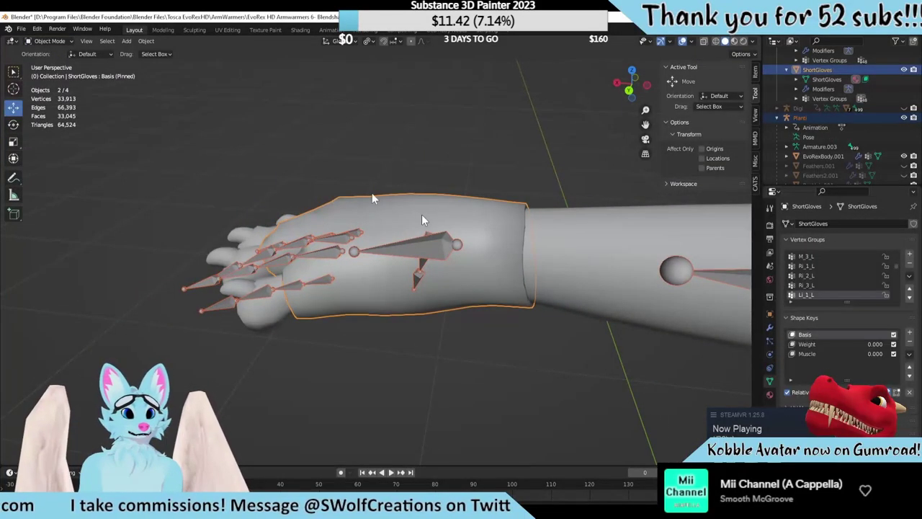
click(21, 29)
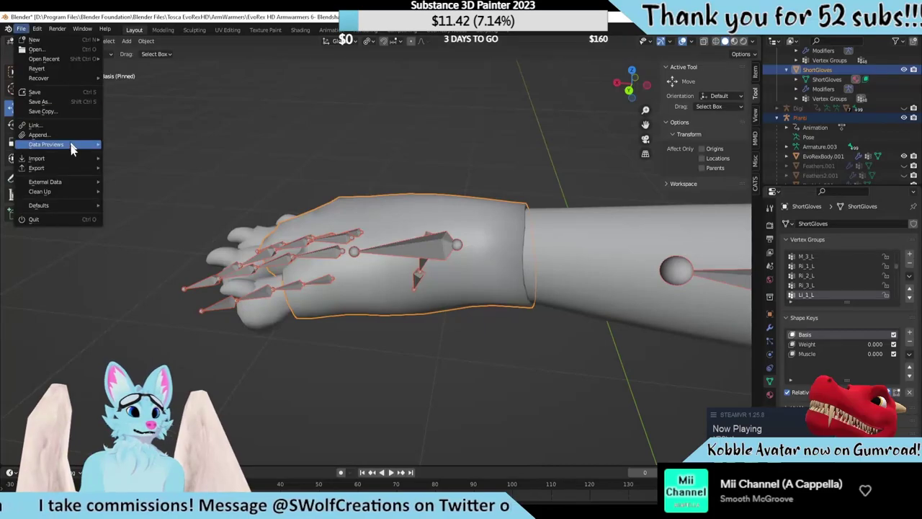
mouse_move(77, 167)
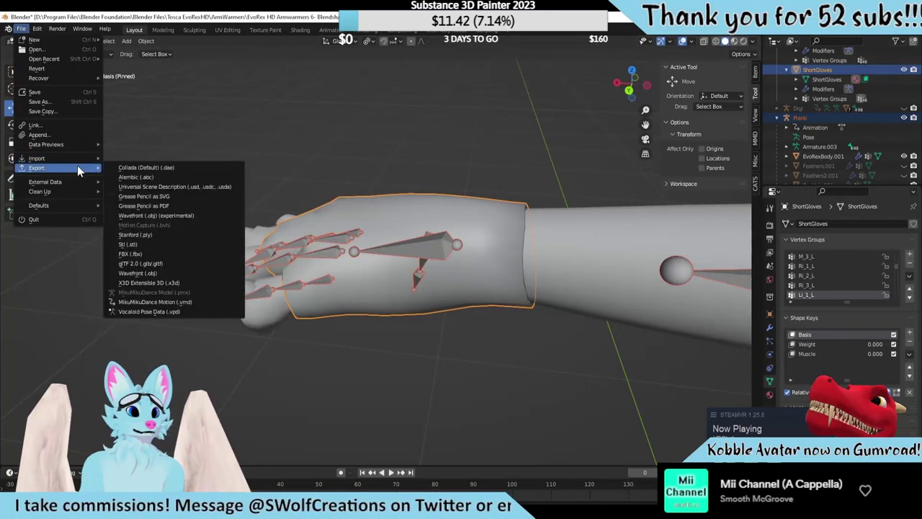
click(163, 255)
click(637, 392)
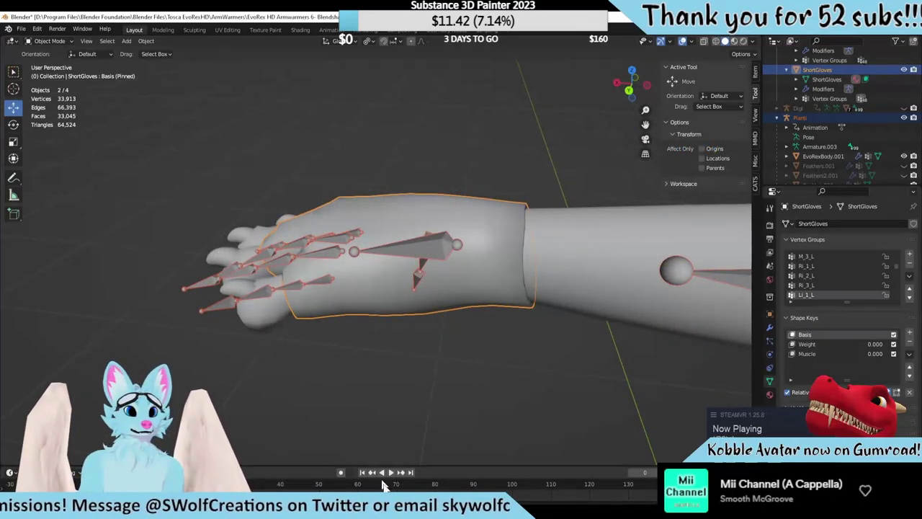
Switch to Unity, delete EvoRex HD- ShortGloves_Tweak from the avatar, and return to the ShortGloves asset folder
click(341, 508)
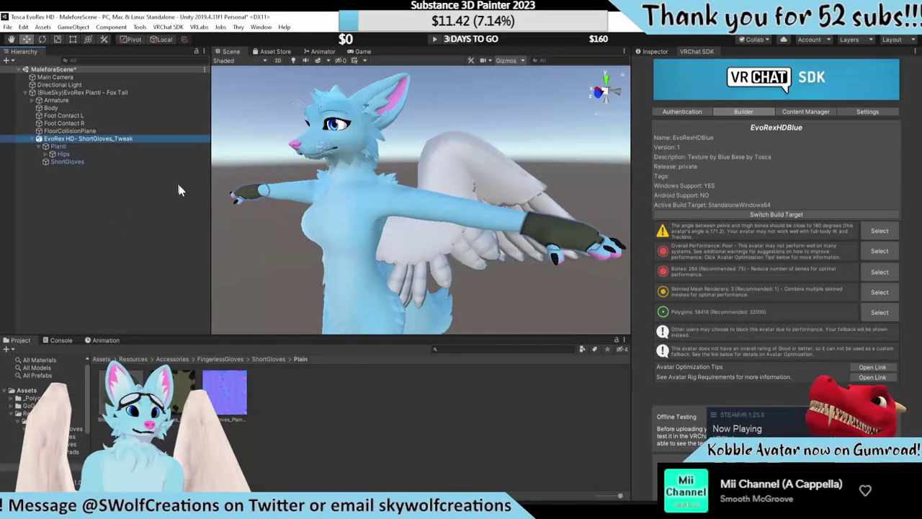
key(Delete)
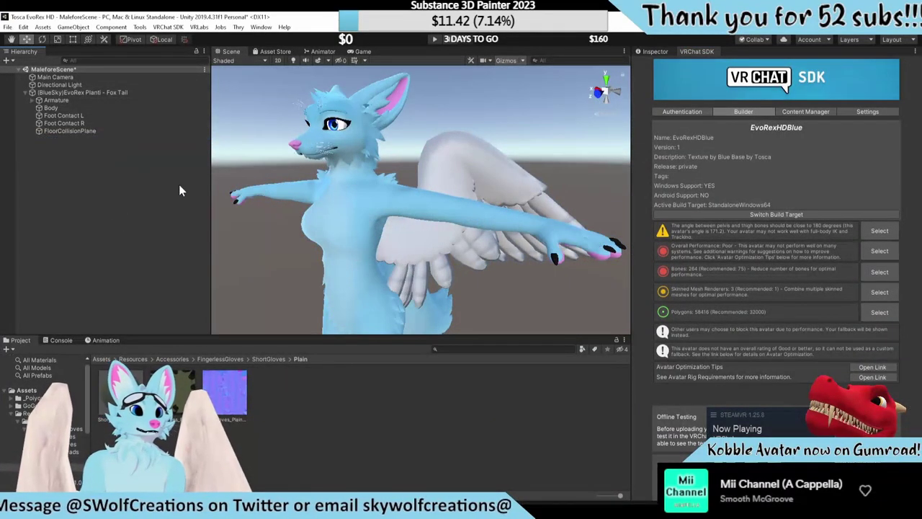
click(267, 359)
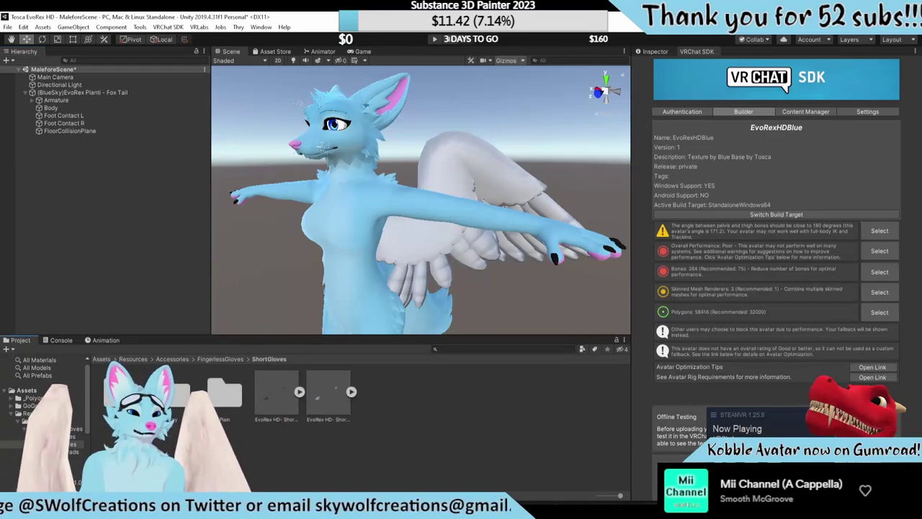
Copy EvoRex HD- ShortGloves_Tweak.fbx from the ArmWarmers folder into the project's ShortGloves folder, replacing the existing file, and let Unity reimport it
mouse_move(206, 508)
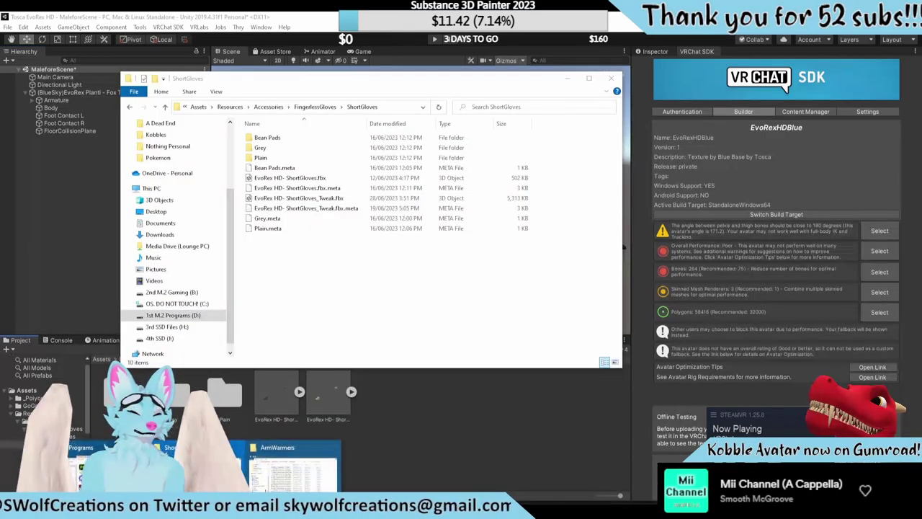
click(293, 468)
drag(474, 315, 265, 297)
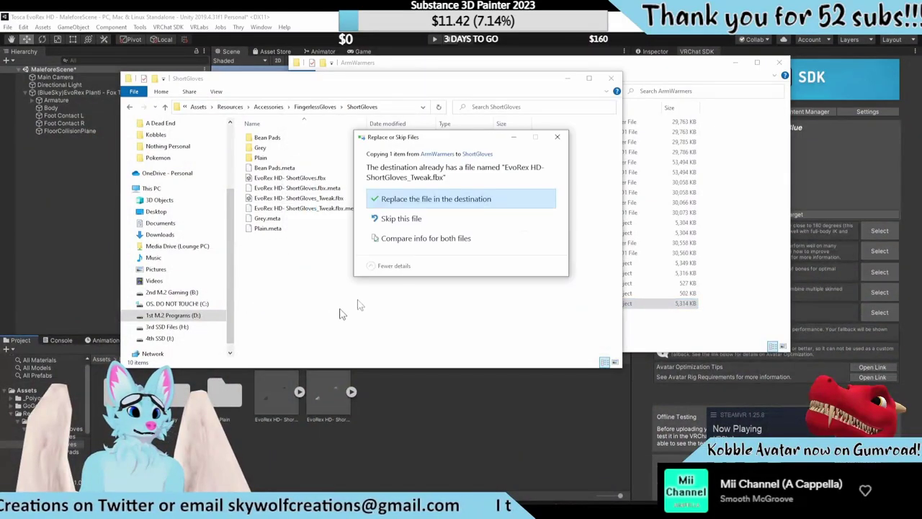
click(442, 202)
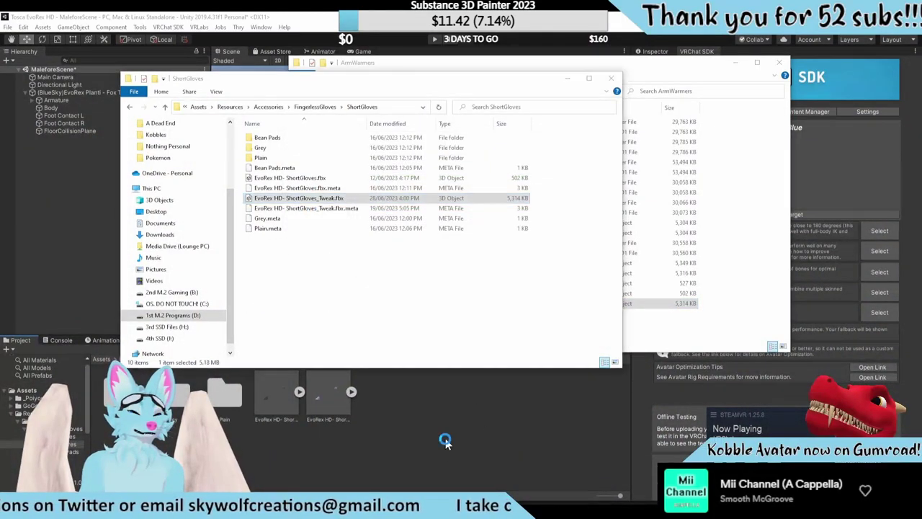
click(445, 432)
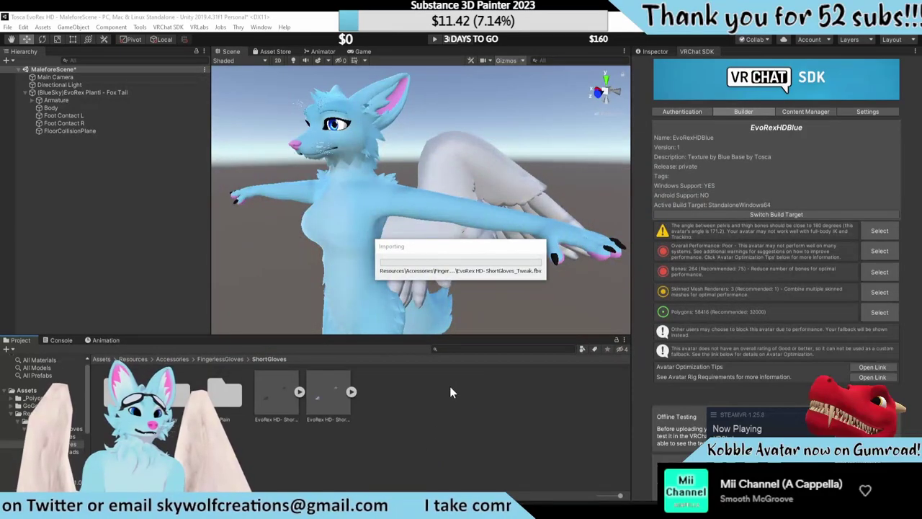
Place the reimported EvoRex HD- ShortGloves_Tweak model under the avatar and add a VRC Fury component to it
drag(327, 394, 105, 93)
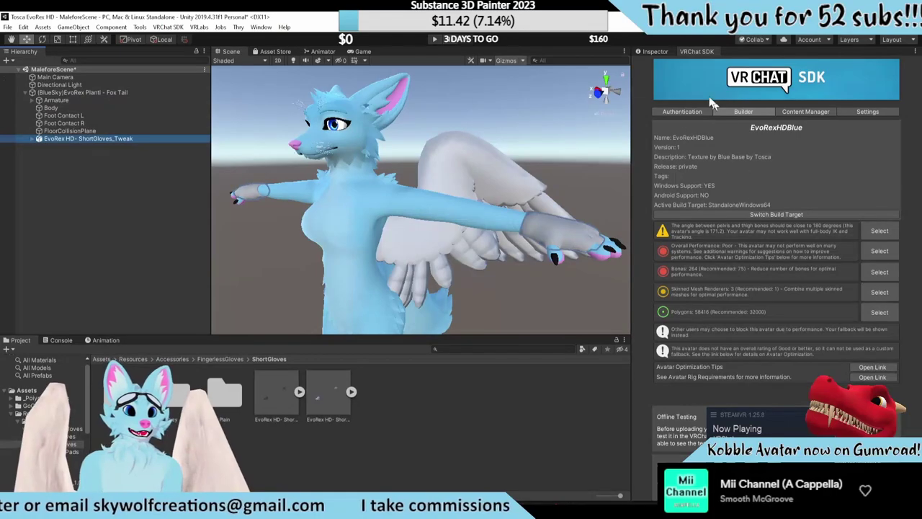
click(687, 112)
click(574, 229)
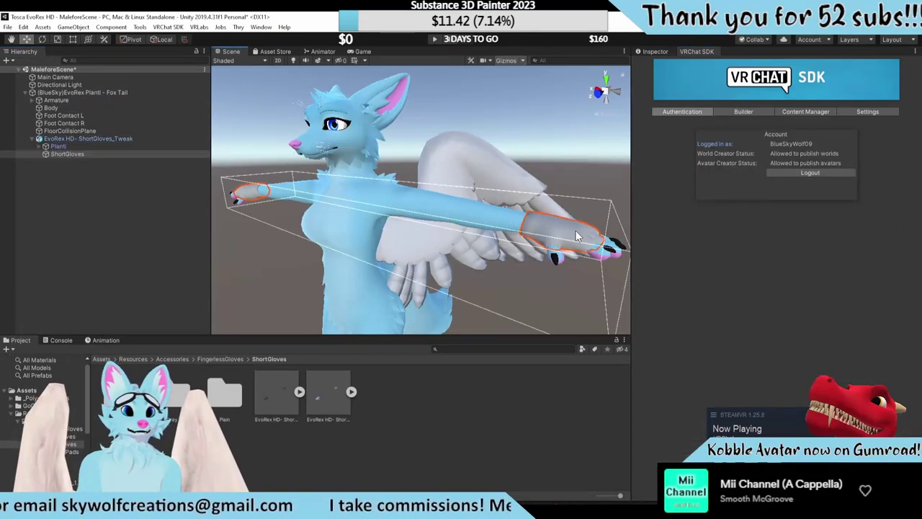
click(662, 53)
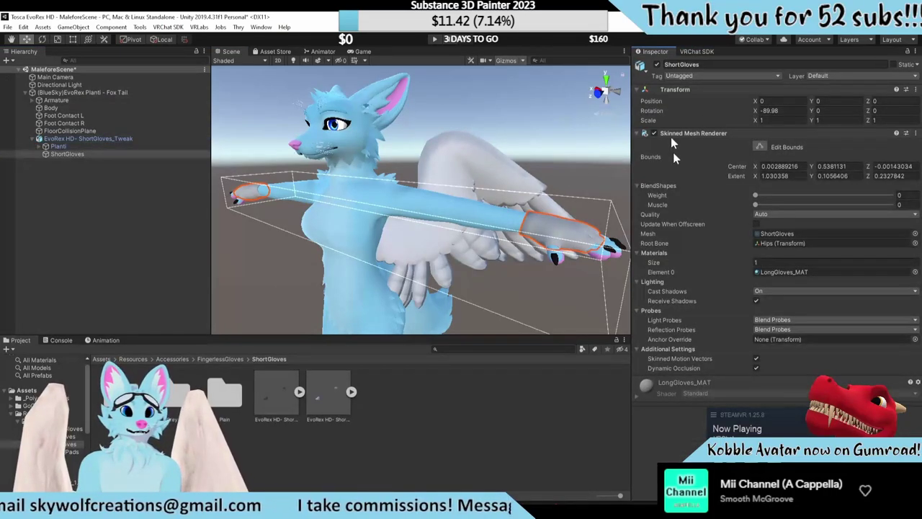
click(40, 146)
click(72, 138)
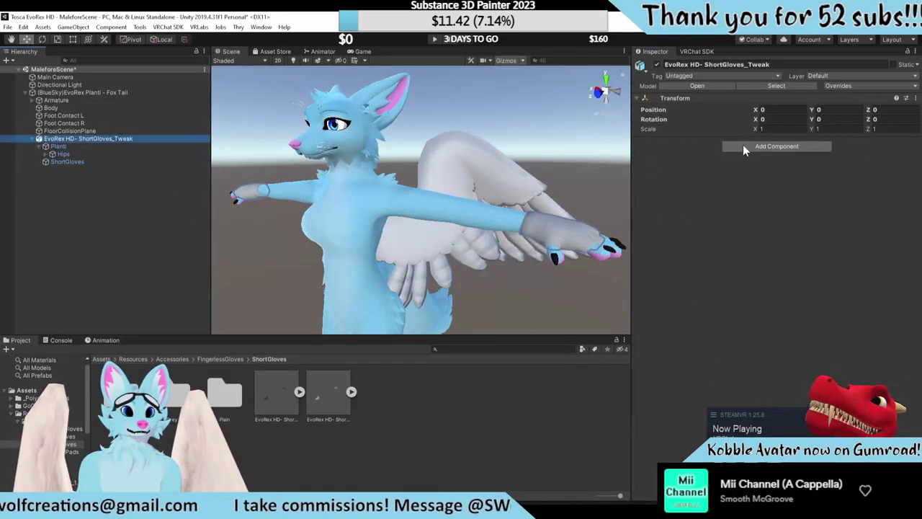
click(743, 147)
click(761, 218)
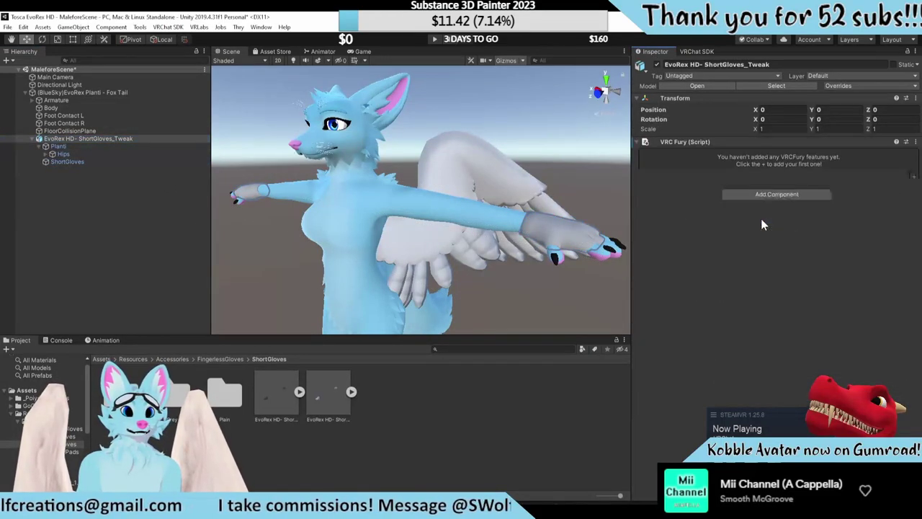
Add an Armature Link feature to the VRC Fury component and assign the gloves' Hips bone as the root to attach
click(912, 179)
click(865, 192)
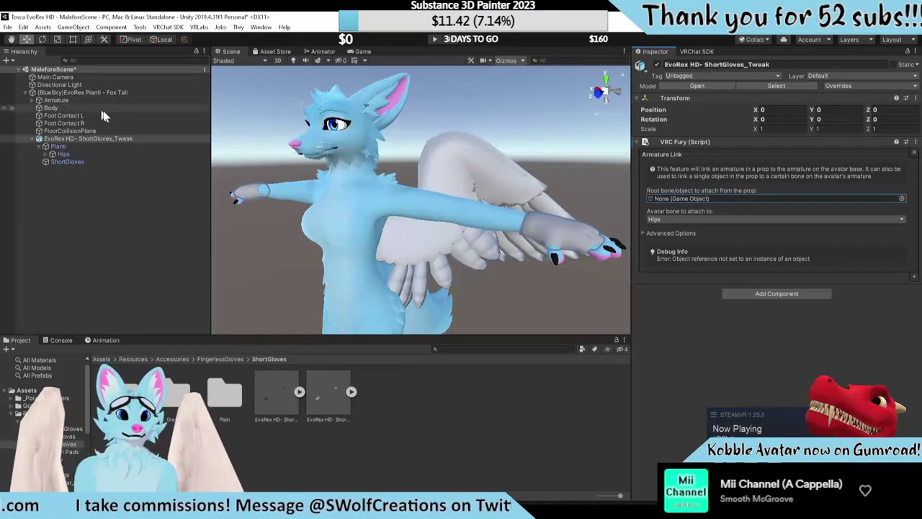
drag(63, 154, 672, 200)
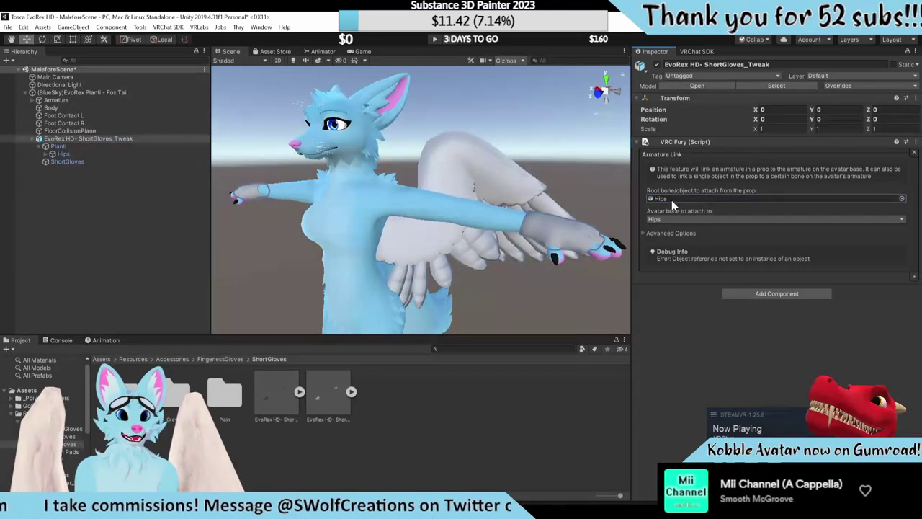
Build the test avatar with the reattached gloves and switch to VRChat to check it
click(693, 52)
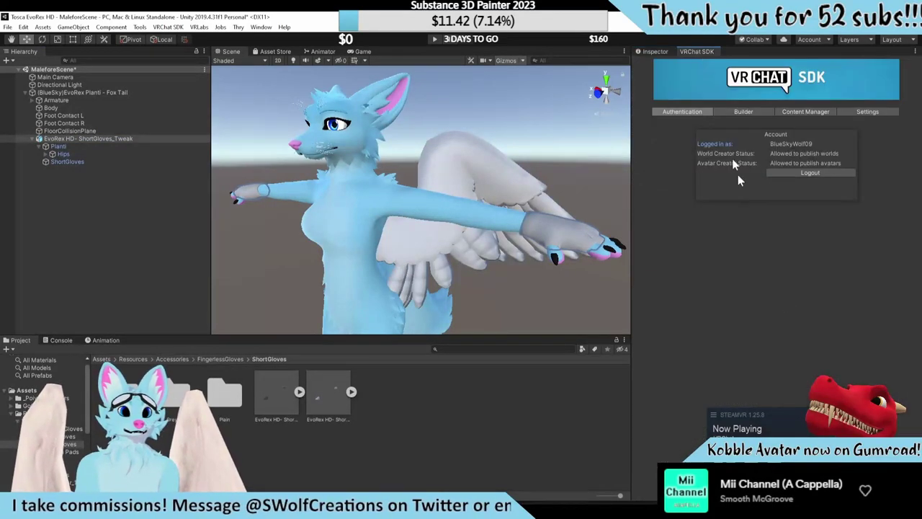
click(740, 111)
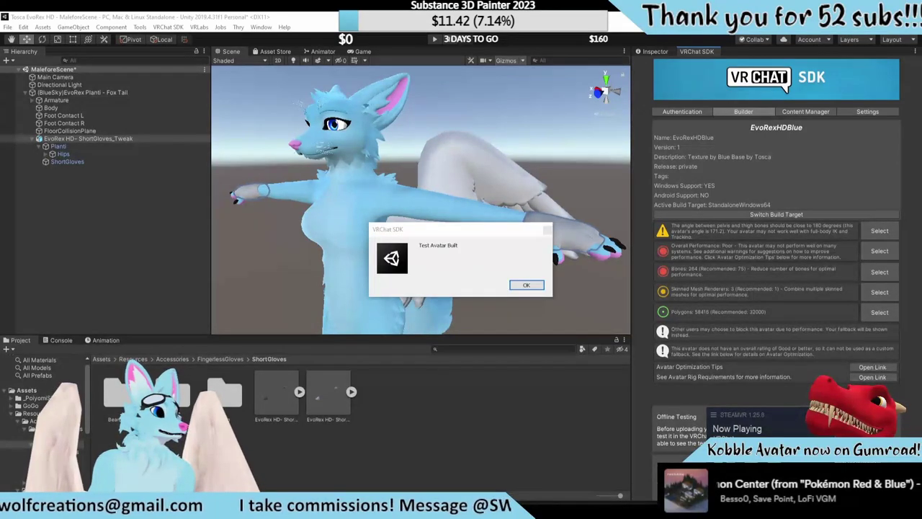
click(526, 285)
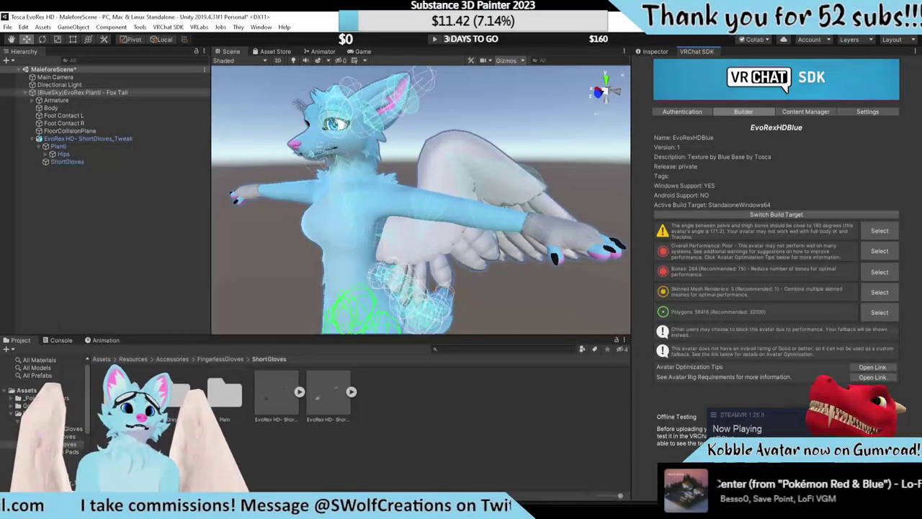
key(alt+Tab)
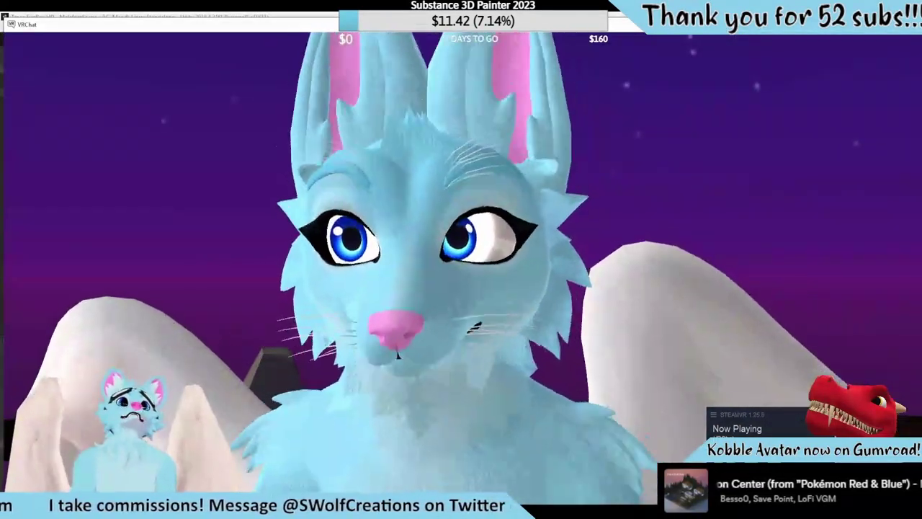
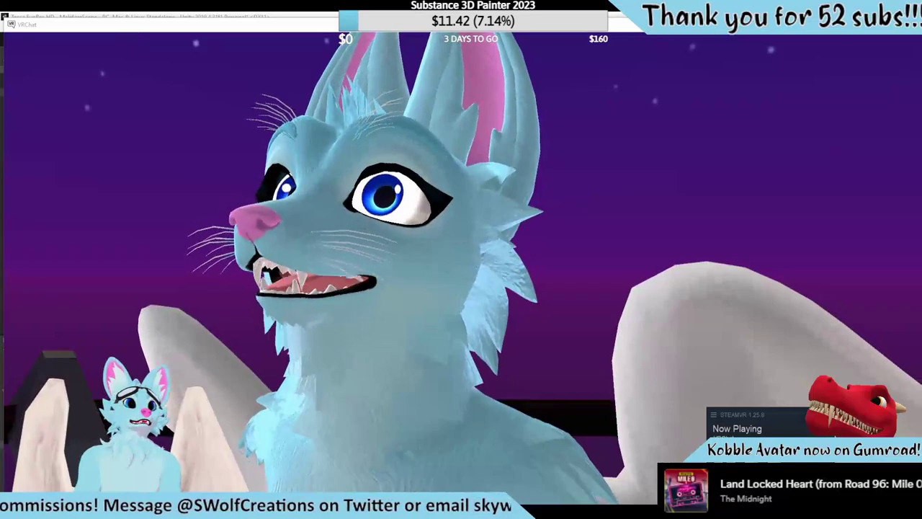
Switch to Blender and put the ShortGloves mesh into Weight Paint mode
key(alt+Tab)
scroll(387, 333, up, 3)
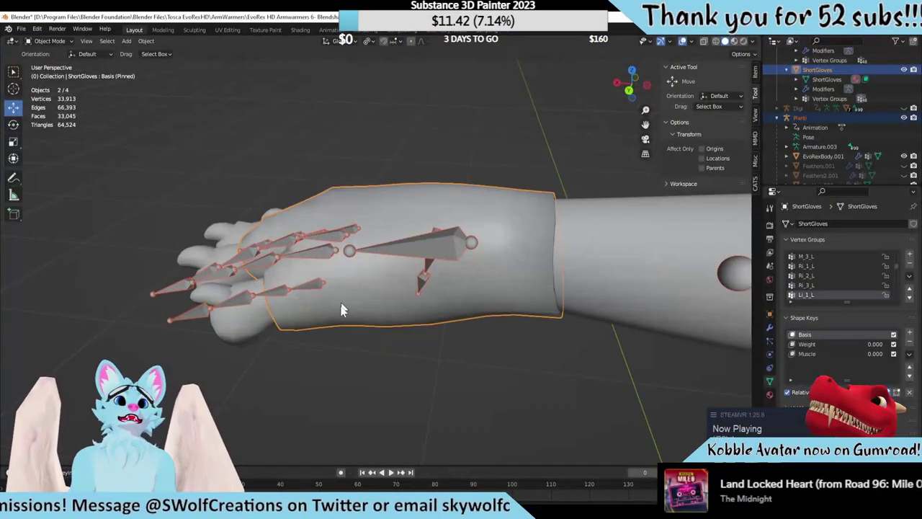
click(47, 42)
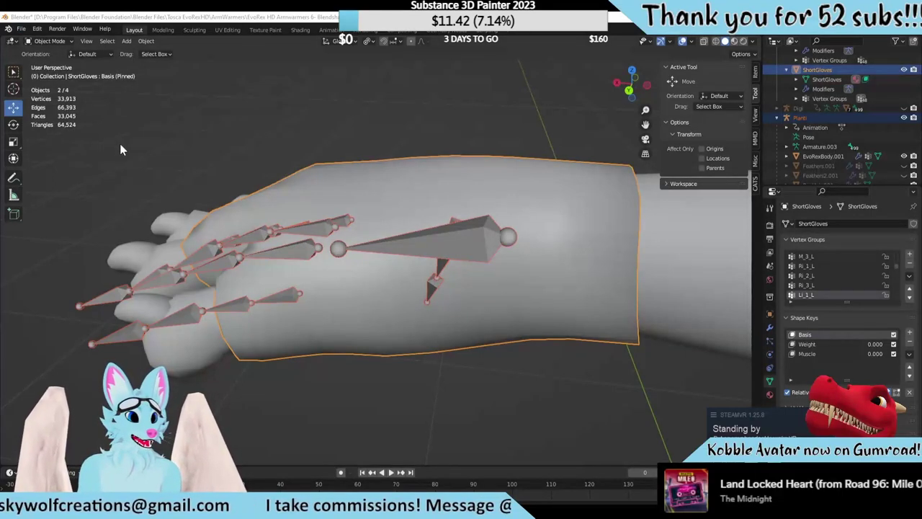
middle_drag(120, 144, 137, 166)
click(48, 41)
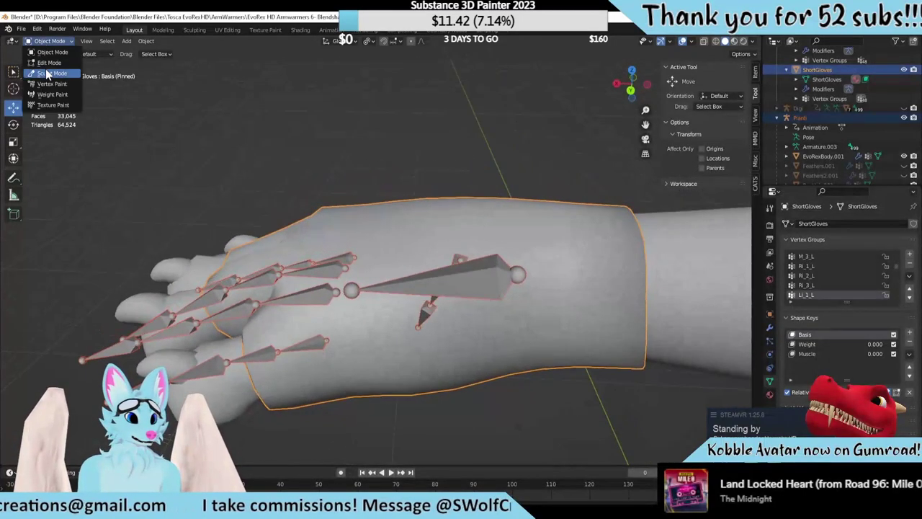
click(69, 95)
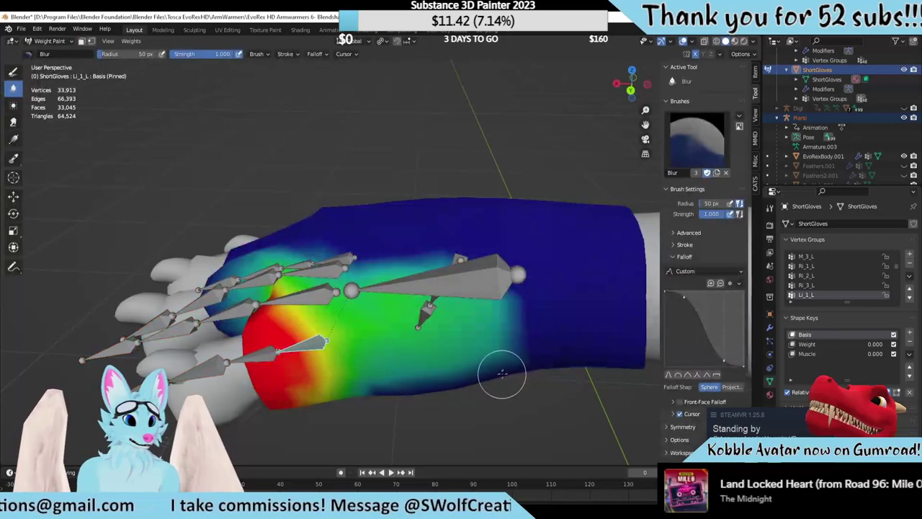
Remove the Li_1_L weights from the wrist end of the glove with the Draw tool's Subtract brush at weight 0.368 and strength 1.000
click(694, 135)
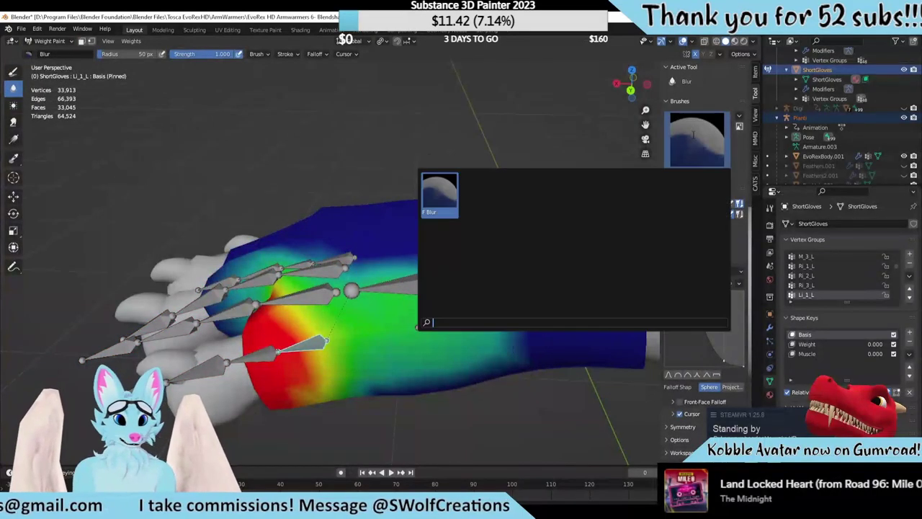
click(13, 71)
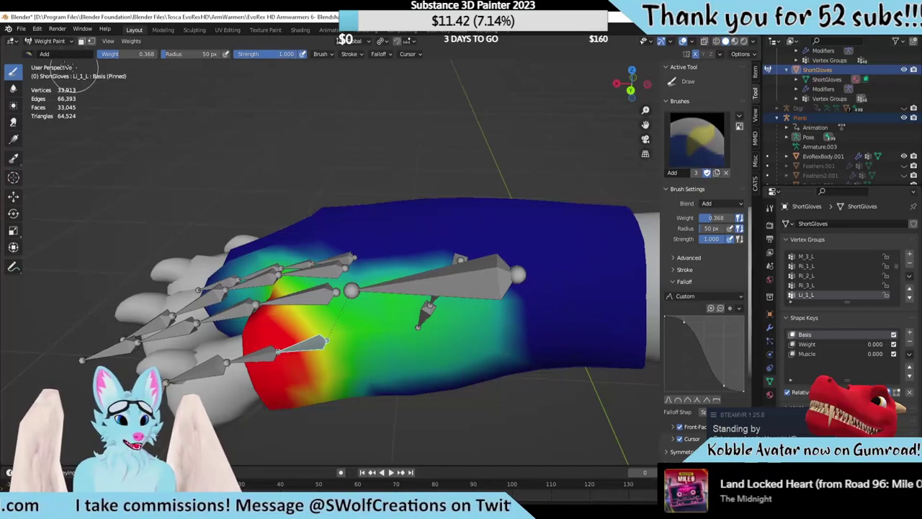
click(693, 167)
click(668, 184)
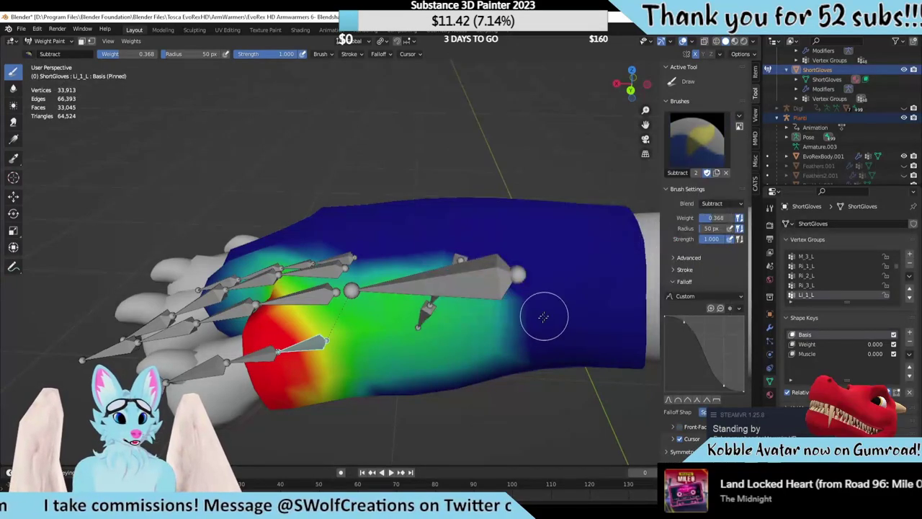
mouse_move(487, 353)
mouse_down()
mouse_move(492, 297)
mouse_move(488, 366)
mouse_move(449, 369)
mouse_move(494, 338)
mouse_move(477, 265)
mouse_move(439, 247)
mouse_move(479, 219)
mouse_move(528, 226)
mouse_move(499, 230)
mouse_up()
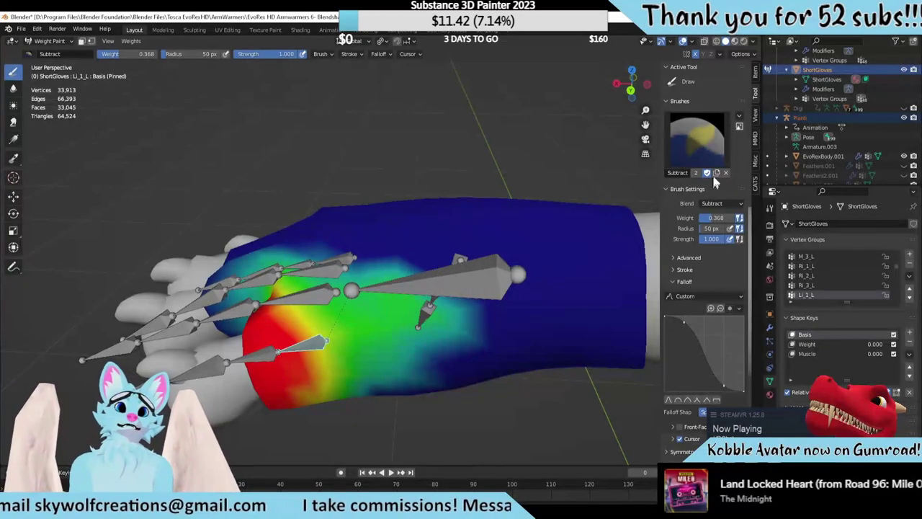
Smooth the edge of the Li_1_L weights across the back of the glove with the Blur brush at strength 1.000
click(697, 138)
click(667, 194)
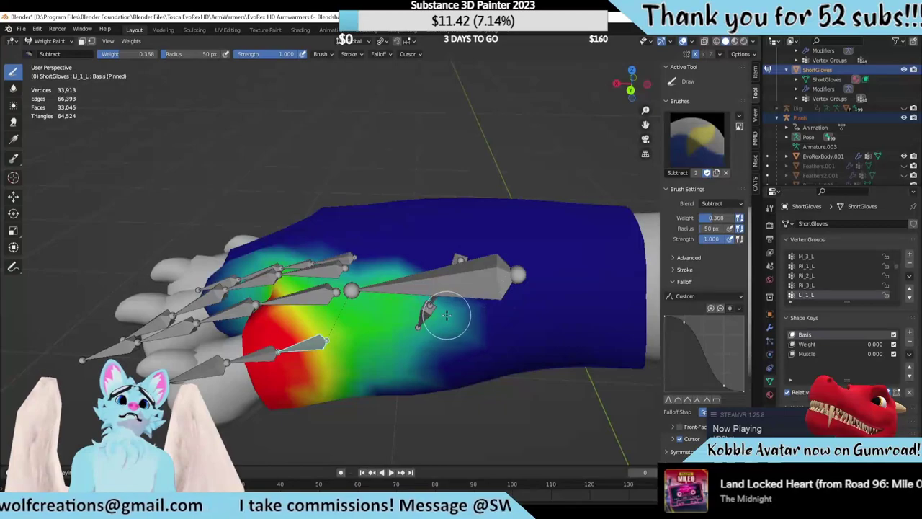
click(12, 87)
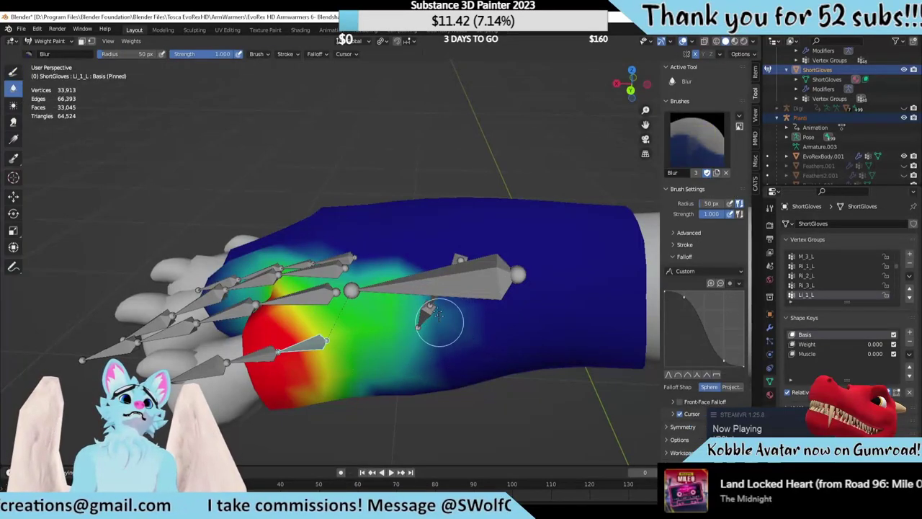
mouse_move(439, 314)
mouse_down()
mouse_move(426, 275)
mouse_move(371, 257)
mouse_move(326, 264)
mouse_move(445, 312)
mouse_move(405, 375)
mouse_move(430, 337)
mouse_move(406, 358)
mouse_move(398, 369)
mouse_move(455, 317)
mouse_move(413, 346)
mouse_move(381, 266)
mouse_move(438, 339)
mouse_up()
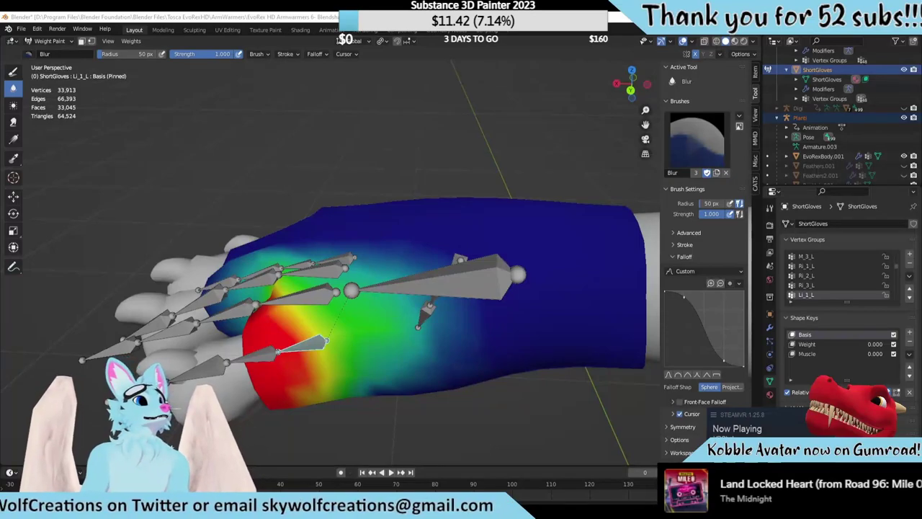
Save the Blender file and return the ShortGloves mesh to Object Mode
click(27, 33)
click(40, 91)
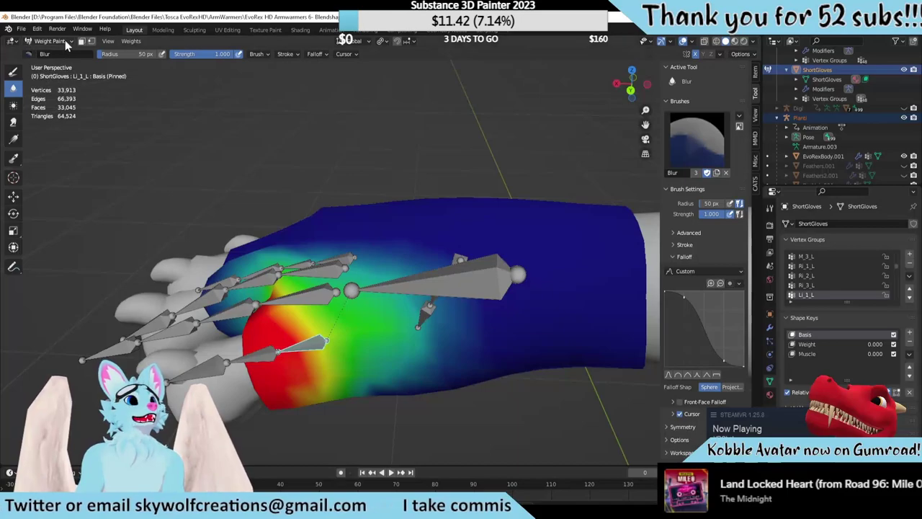
click(32, 40)
click(43, 46)
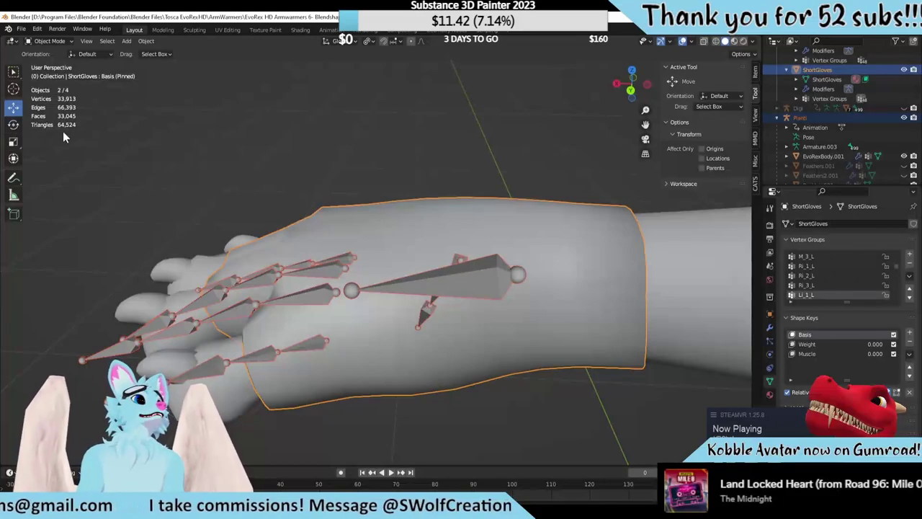
click(21, 29)
mouse_move(63, 159)
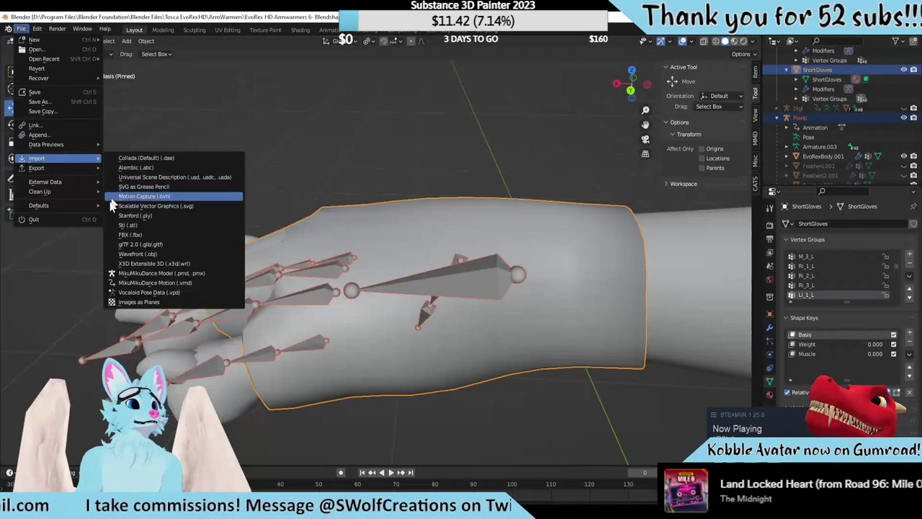
click(128, 234)
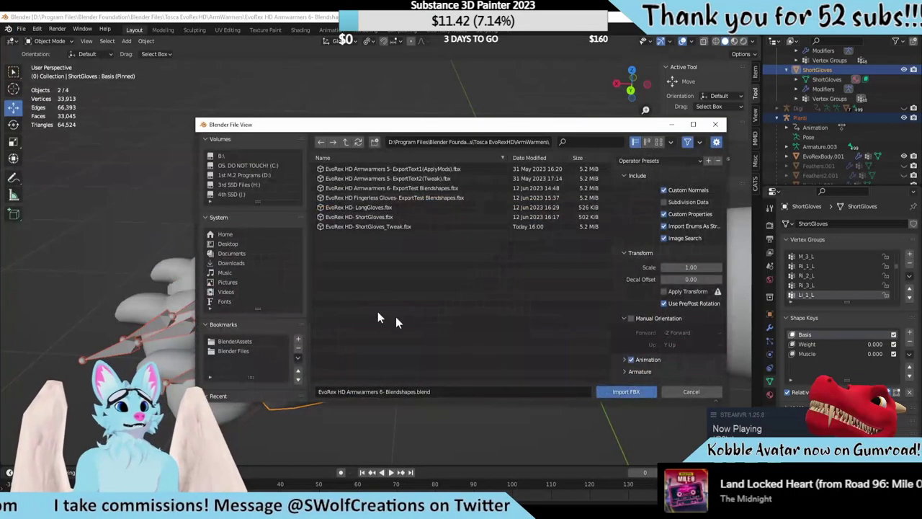
click(403, 227)
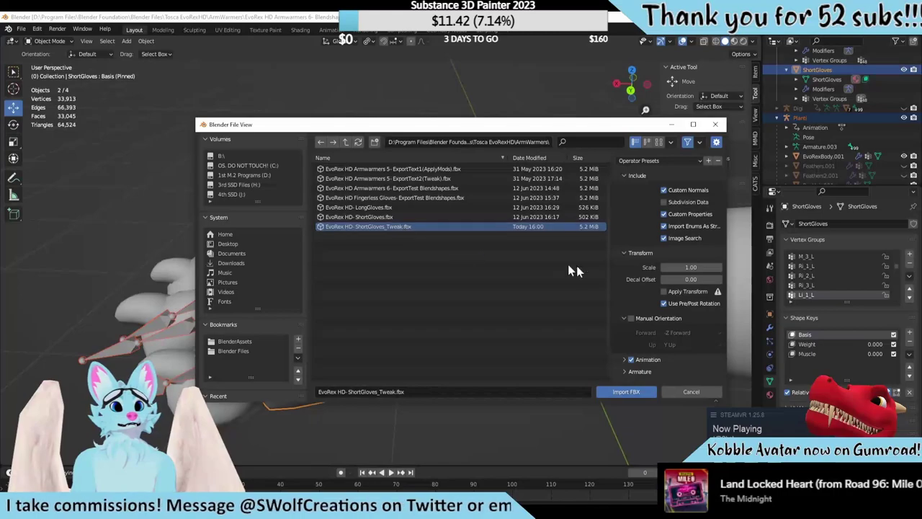
click(702, 390)
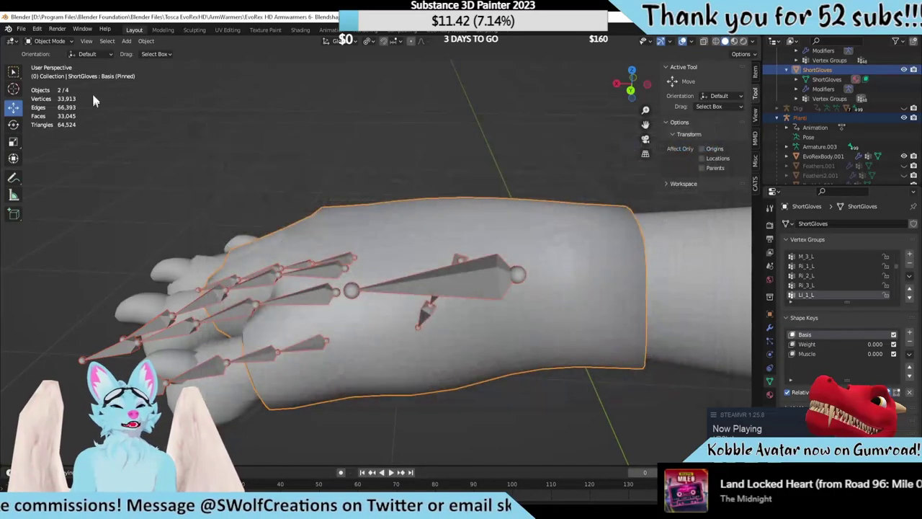
Export the selected gloves mesh and armature as FBX, overwriting EvoRex HD- ShortGloves_Tweak.fbx in the ArmWarmers folder
click(21, 29)
mouse_move(63, 168)
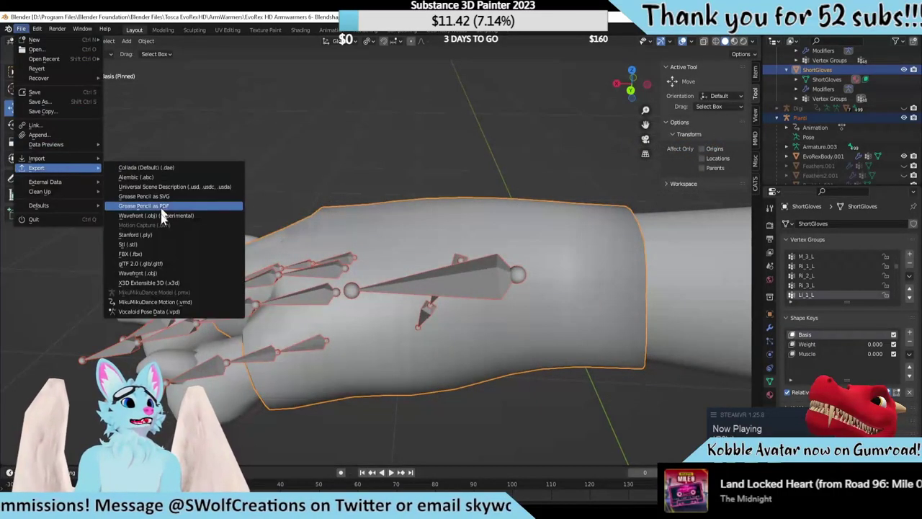
click(148, 255)
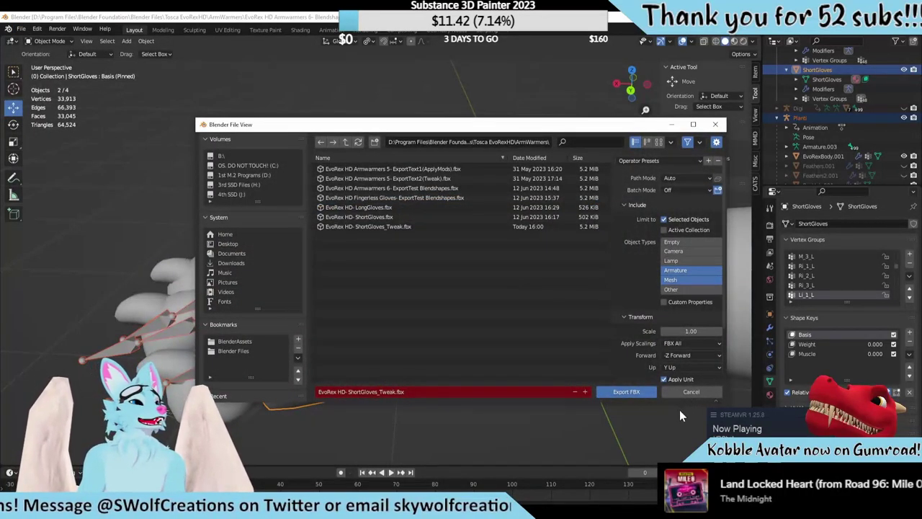
click(632, 389)
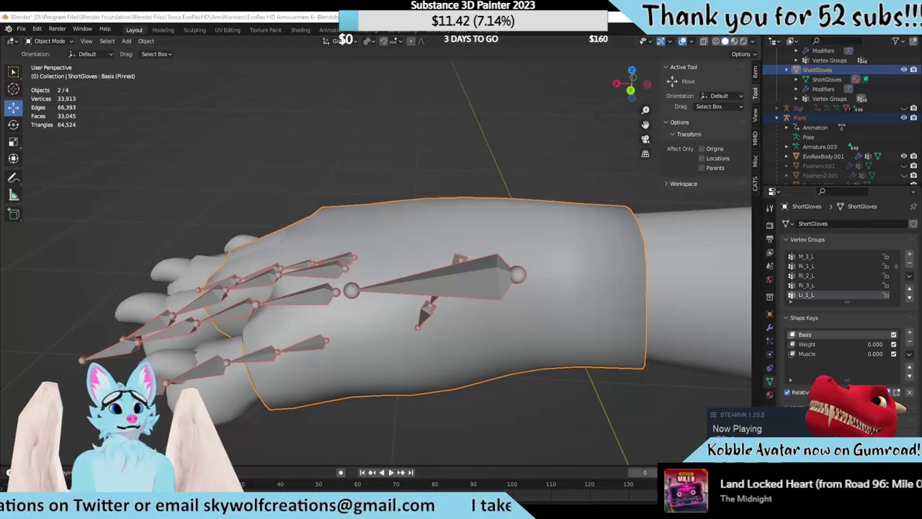
Switch to Unity and delete the old EvoRex HD- ShortGloves_Tweak object from the avatar
key(alt+Tab)
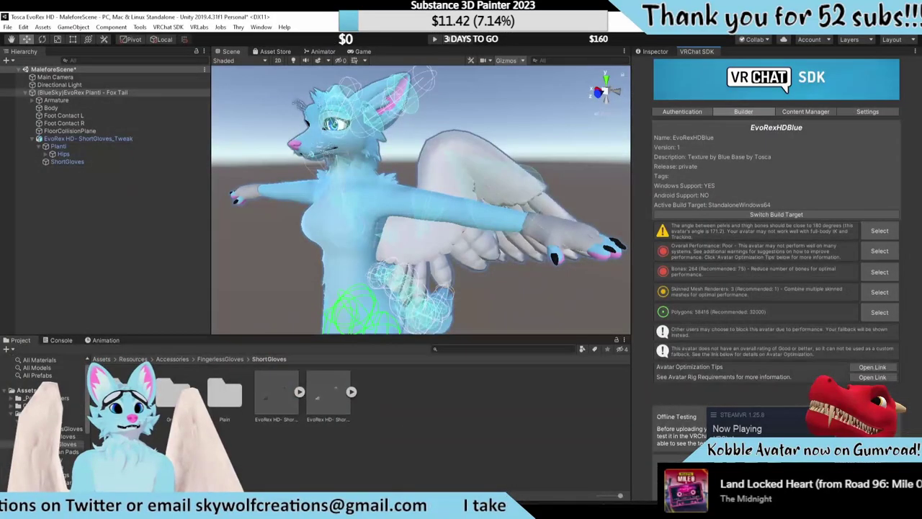
click(133, 139)
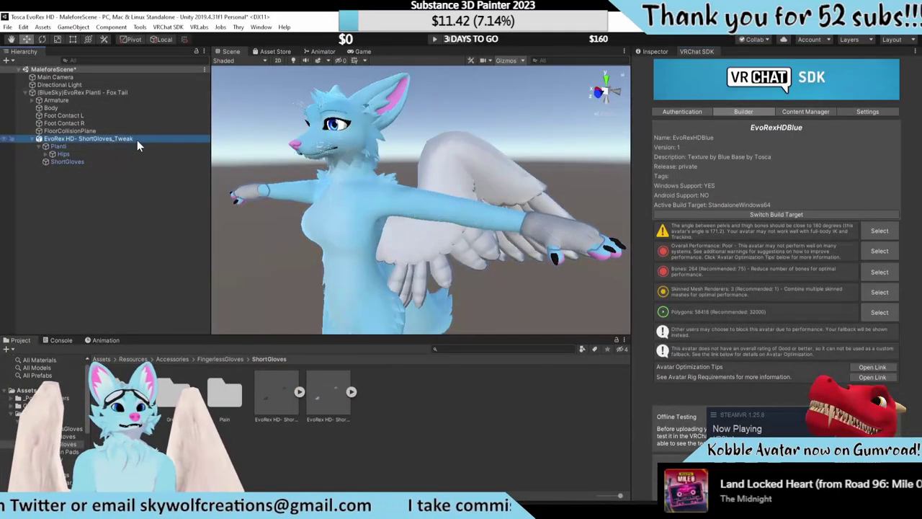
key(Delete)
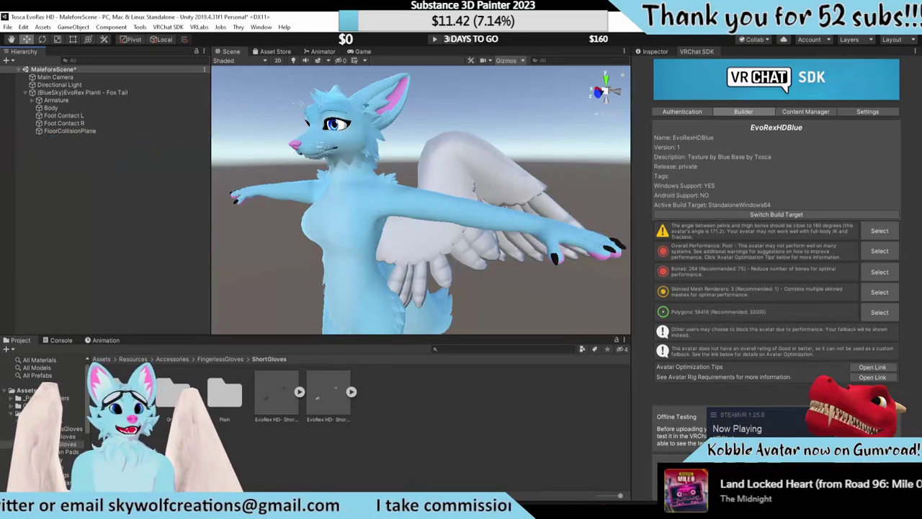
Switch to Blender, save the gloves file again, and go back to Unity
key(alt+Tab)
key(ctrl+s)
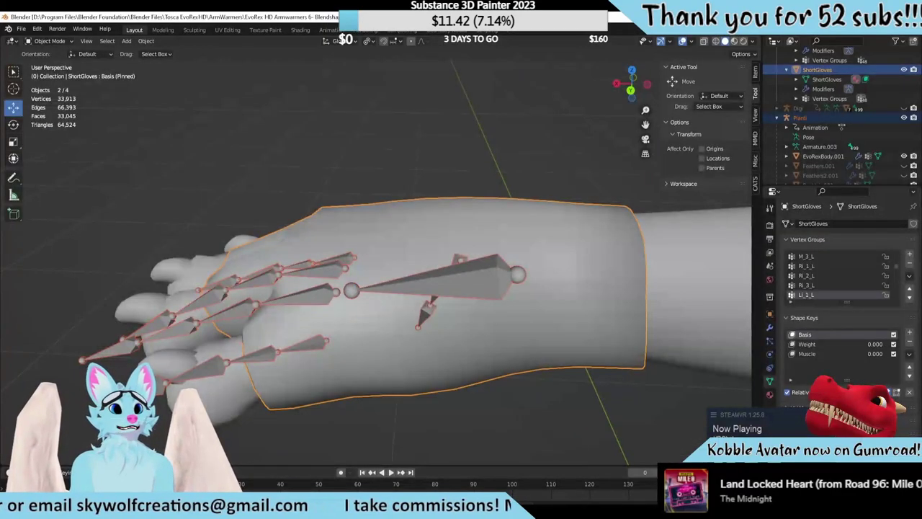
key(alt+Tab)
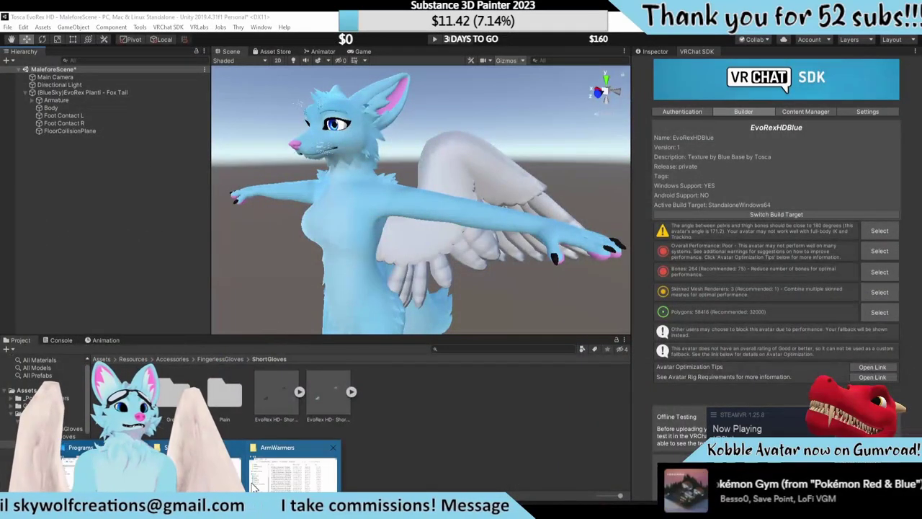
Copy the newly exported EvoRex HD- ShortGloves_Tweak.fbx from the ArmWarmers folder over the one in the project's ShortGloves folder and return to Unity
click(261, 475)
click(262, 476)
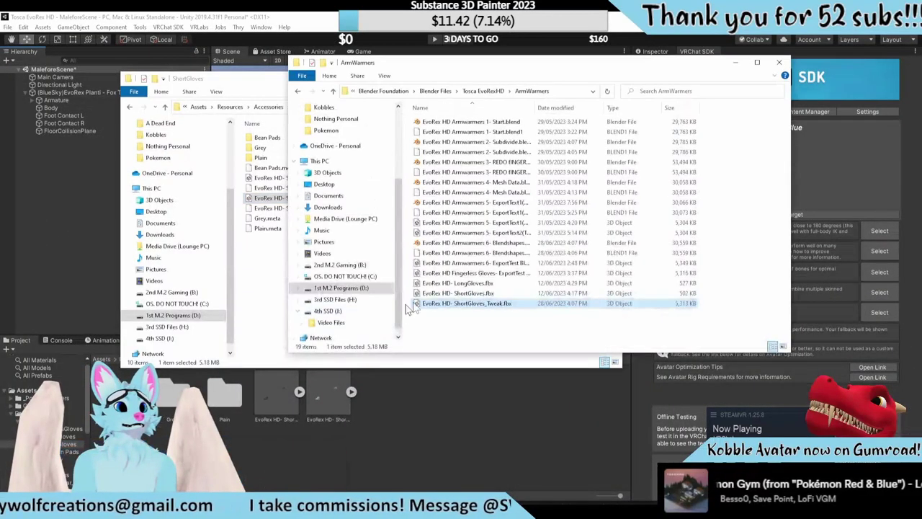
drag(467, 303, 269, 292)
click(430, 198)
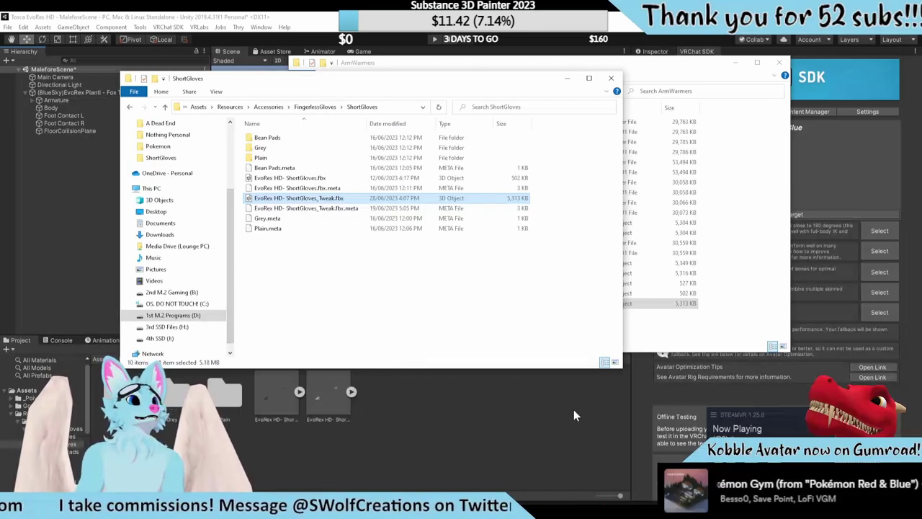
click(448, 394)
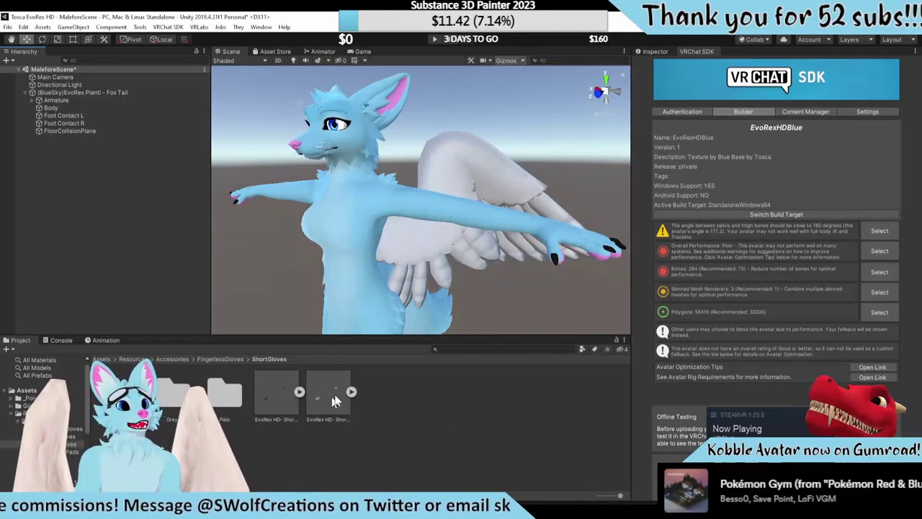
Place the updated EvoRex HD- ShortGloves_Tweak model under the avatar and add a VRC Fury component to it
drag(325, 400, 95, 91)
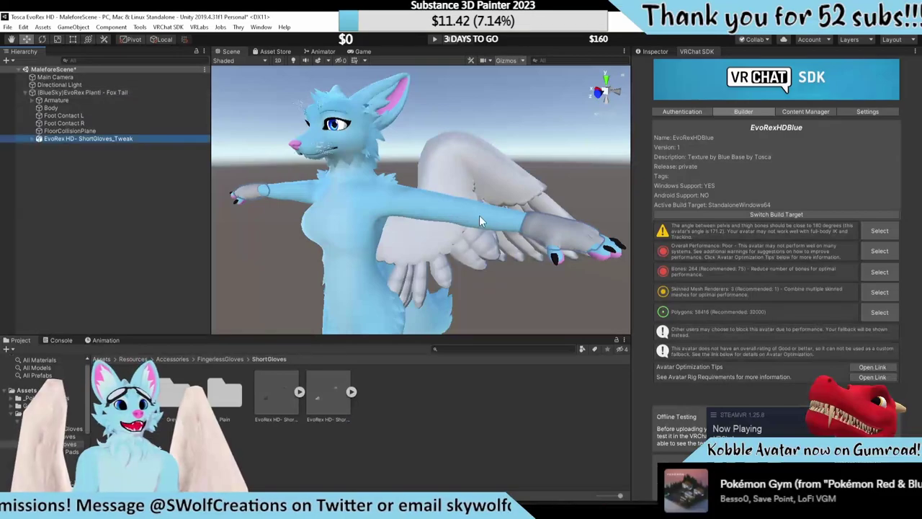
click(654, 53)
click(748, 147)
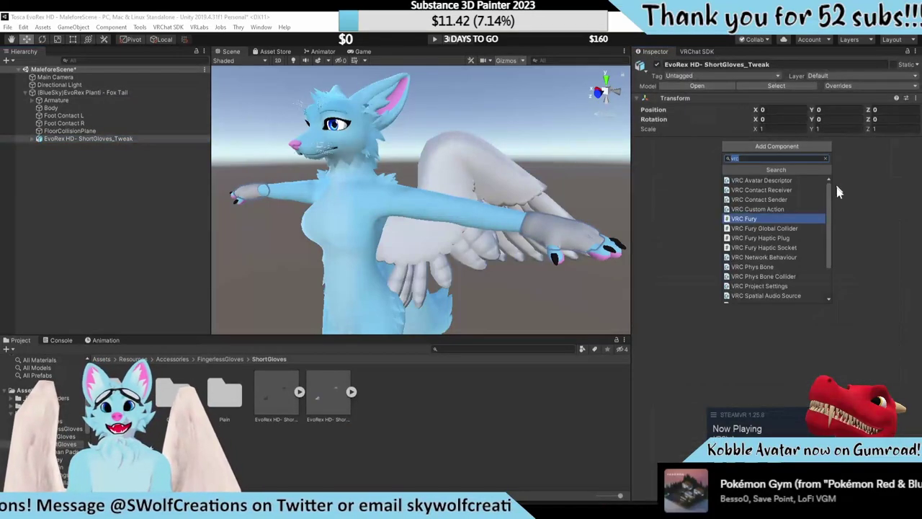
click(763, 218)
Add an Armature Link feature to the VRC Fury component and set the gloves' Hips bone under Planti as the root to attach
click(914, 178)
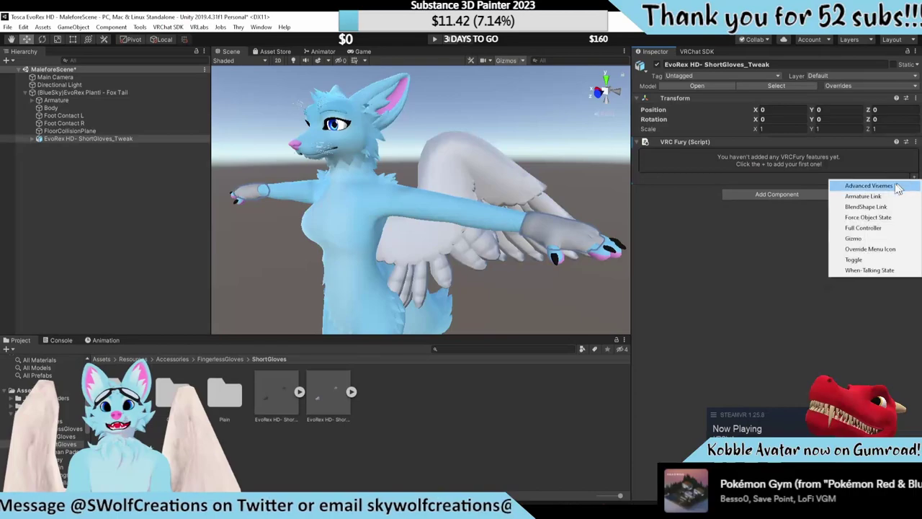
click(863, 197)
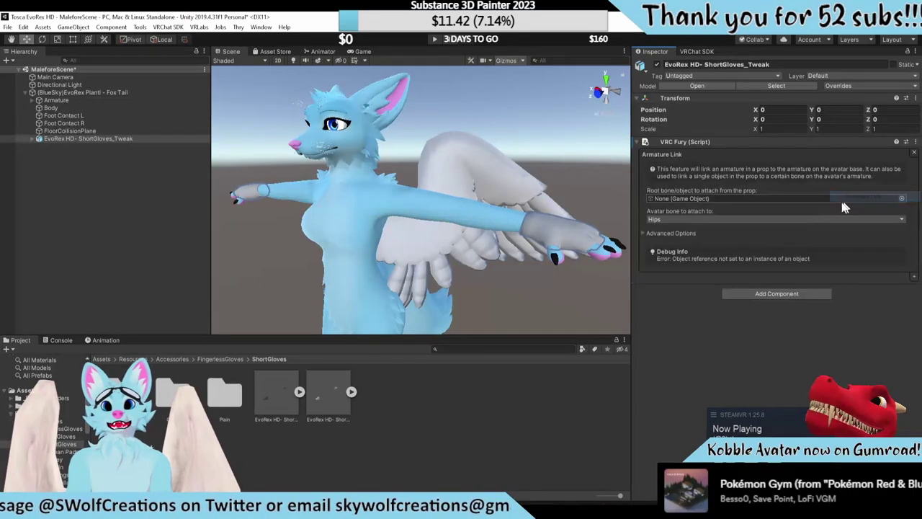
click(34, 138)
click(29, 137)
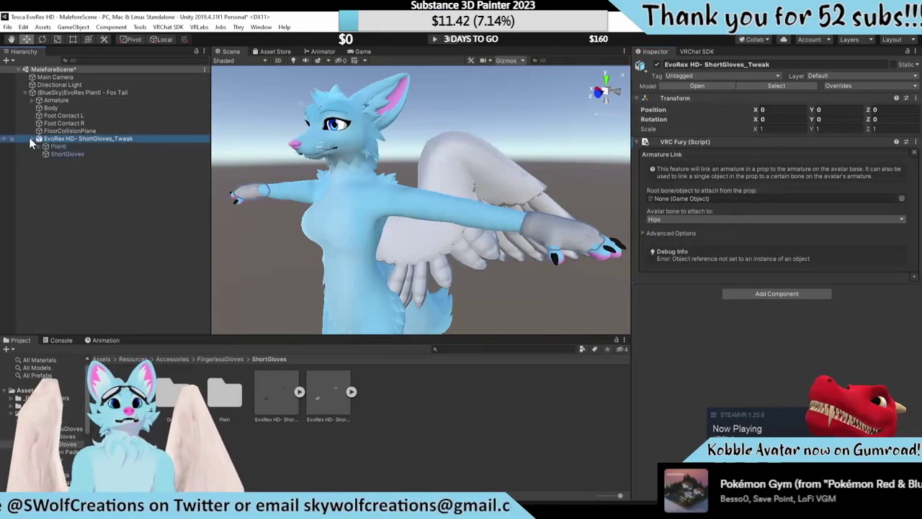
click(34, 147)
click(37, 144)
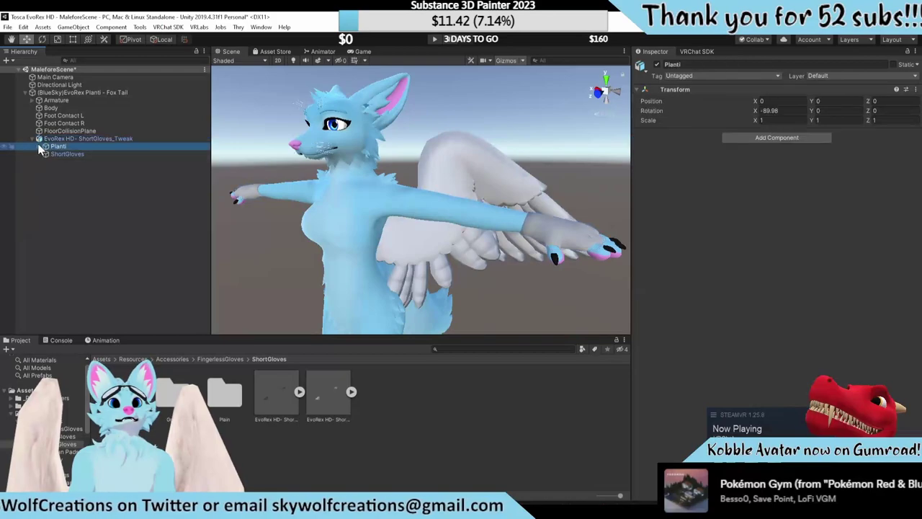
click(73, 138)
drag(57, 146, 685, 197)
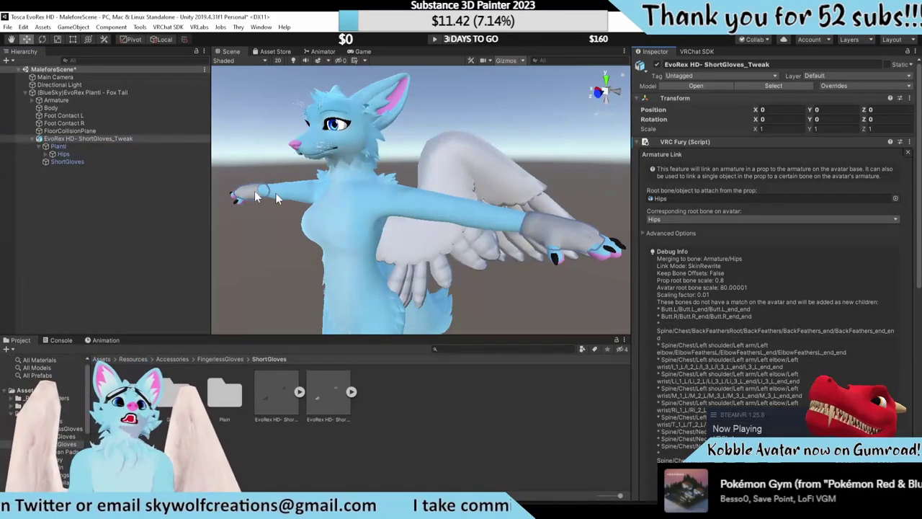
Apply the grey material from the ShortGloves Grey folder to the gloves on the avatar
click(238, 391)
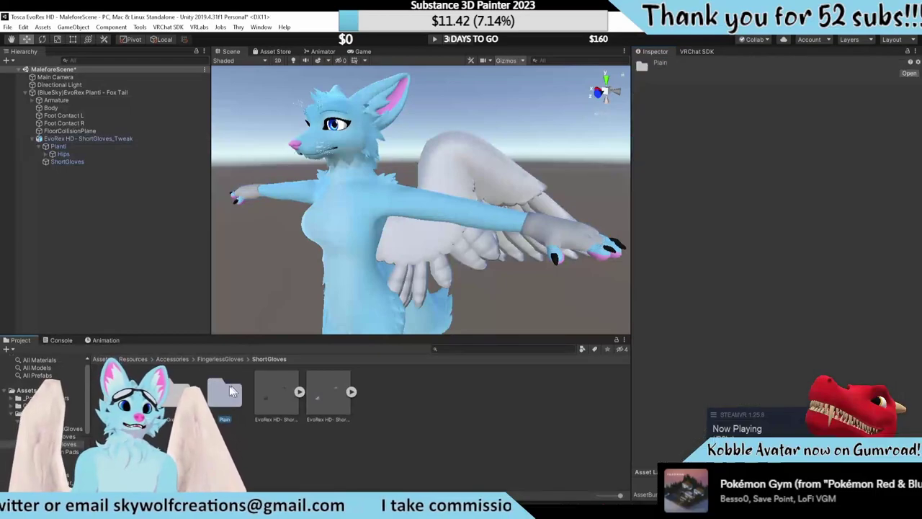
double_click(170, 404)
drag(393, 364, 569, 245)
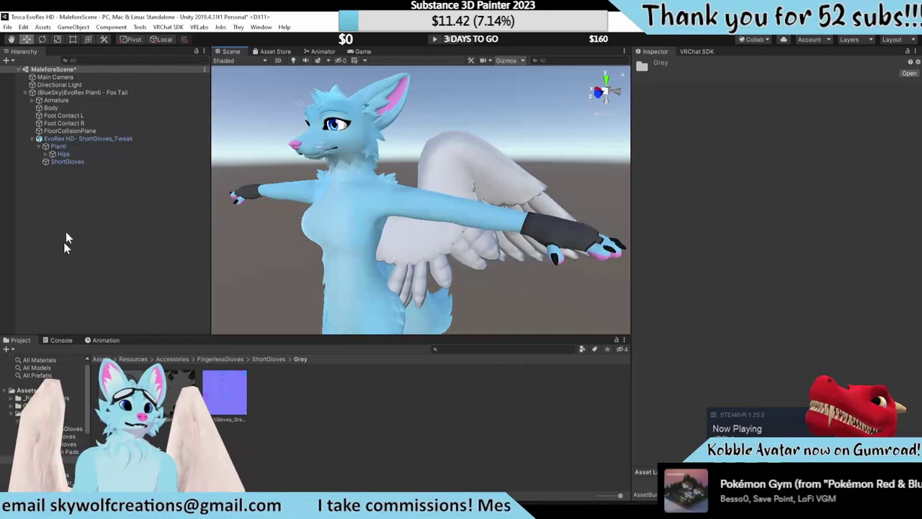
Build a test version of the EvoRex Planti avatar with the VRChat SDK and view it in VRChat
click(96, 92)
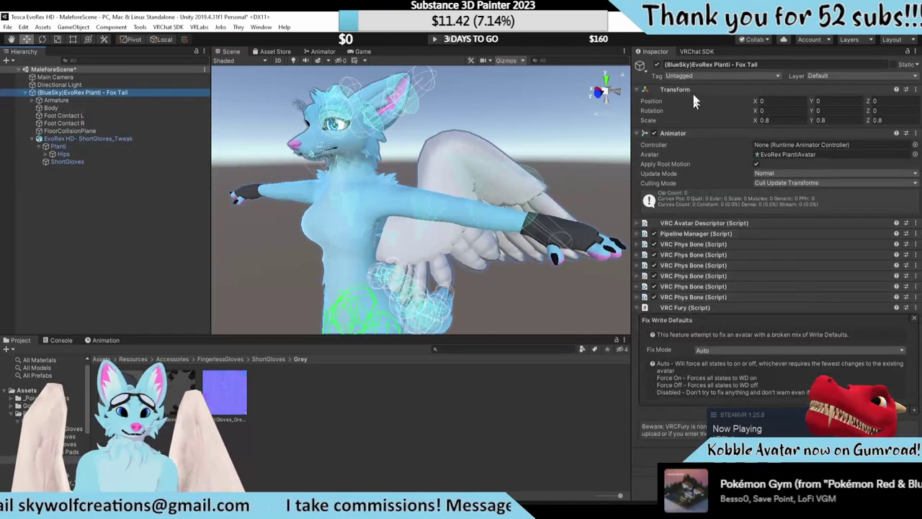
click(703, 50)
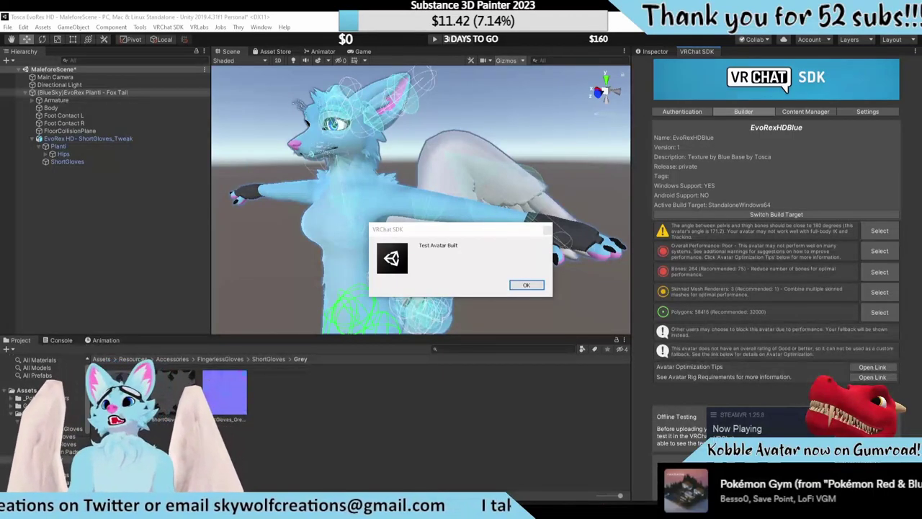
click(527, 285)
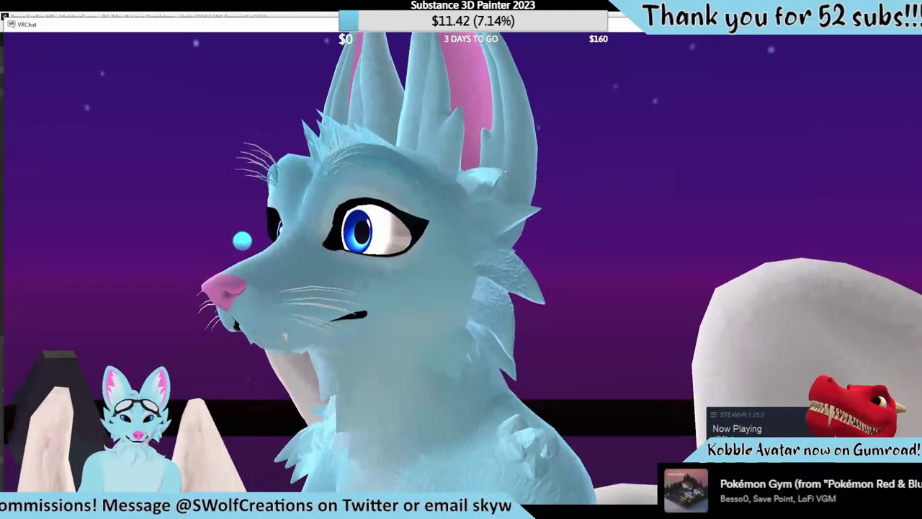
key(alt+Tab)
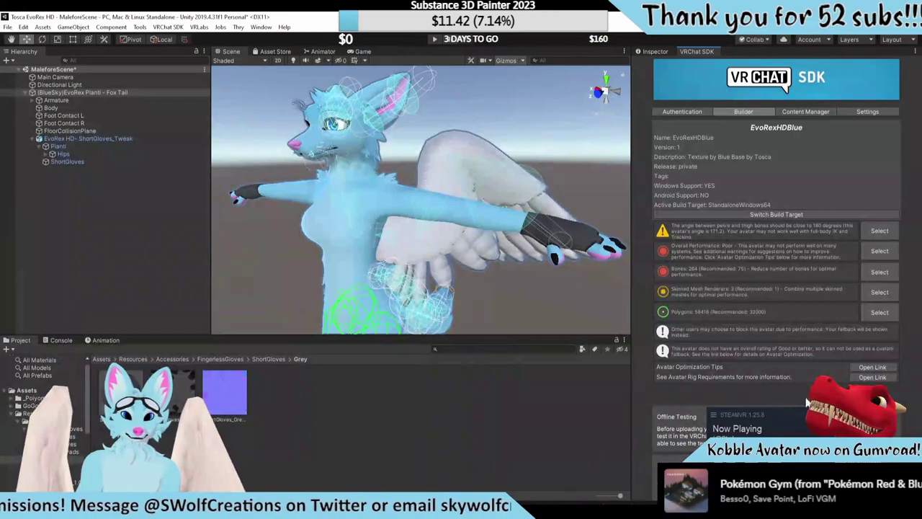
key(alt+Tab)
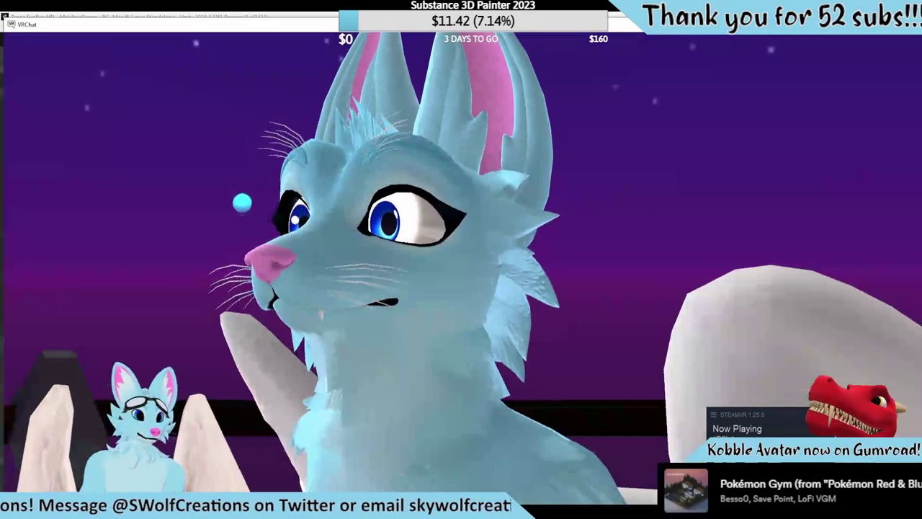
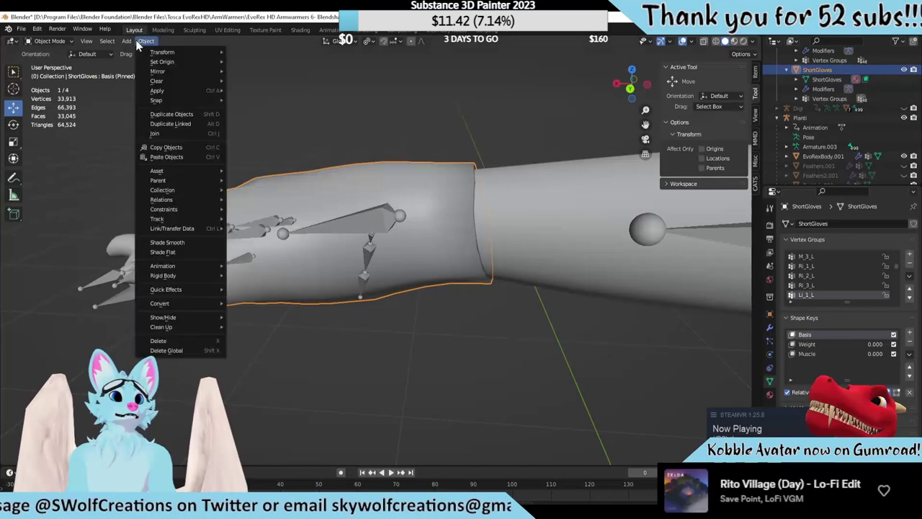
Apply all transforms to the ShortGloves object in Blender
mouse_move(193, 54)
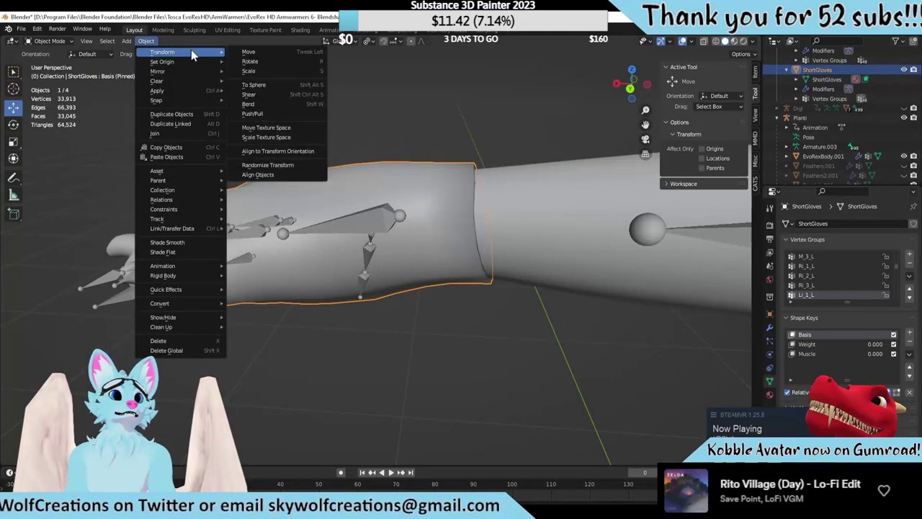
mouse_move(159, 91)
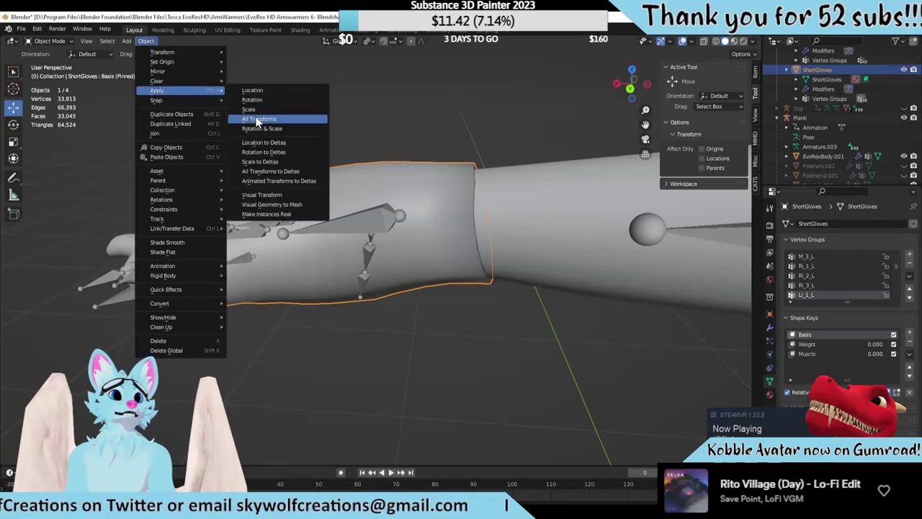
click(256, 121)
Select the gloves together with the Planti armature and export them as FBX over EvoRex HD- ShortGloves_Tweak.fbx
shift+click(366, 232)
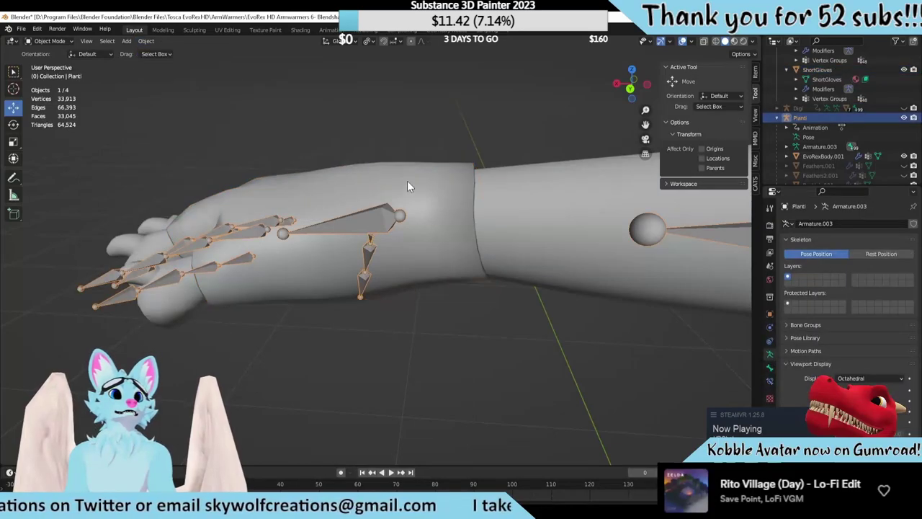
click(21, 29)
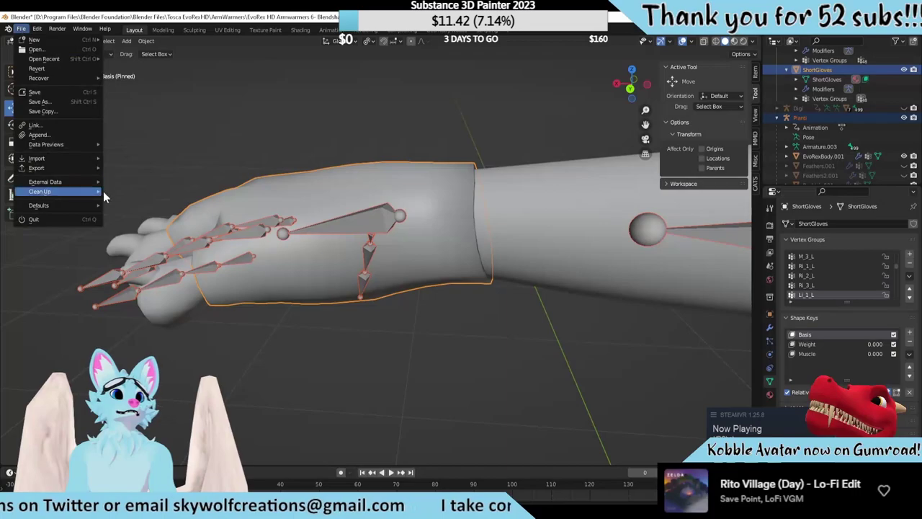
mouse_move(65, 168)
click(146, 253)
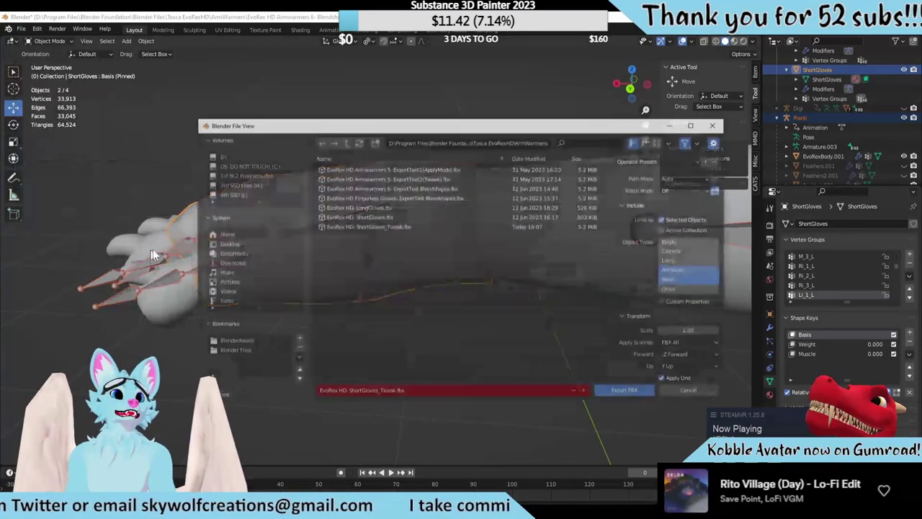
click(624, 393)
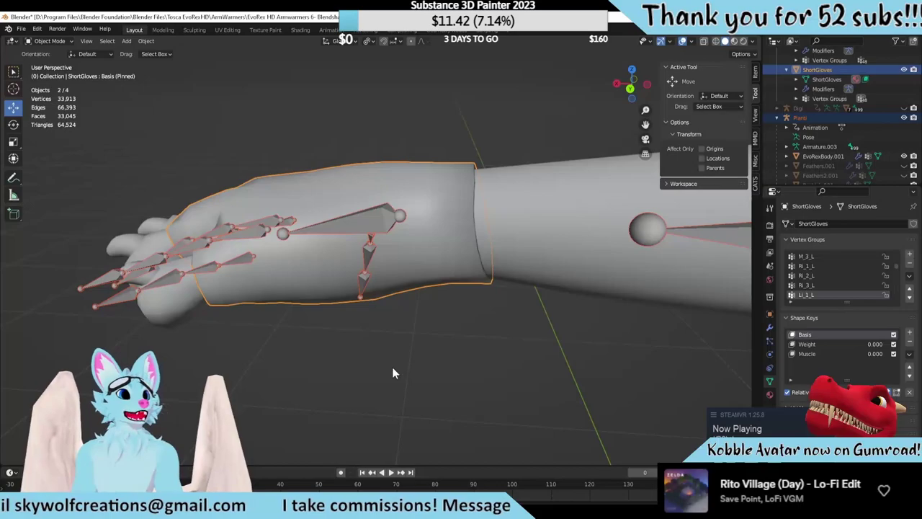
middle_drag(392, 373, 599, 454)
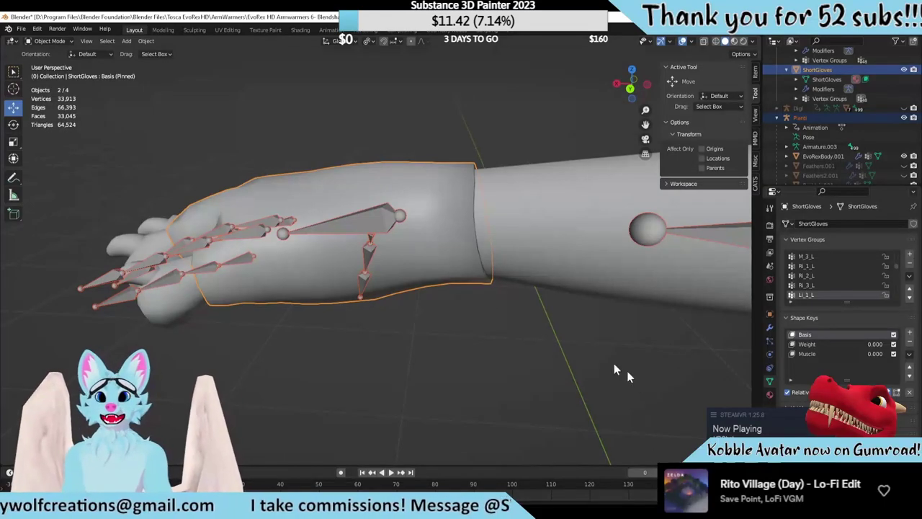
scroll(547, 325, up, 2)
middle_drag(547, 325, 521, 344)
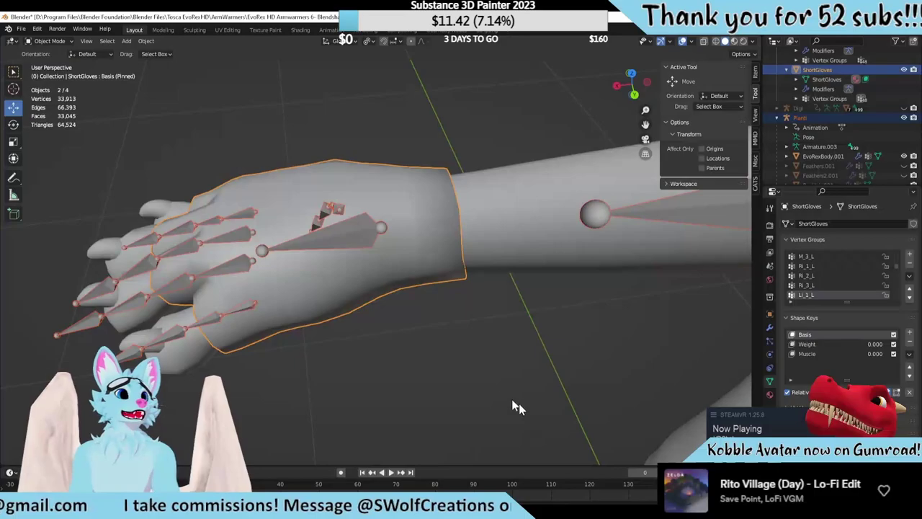
middle_drag(519, 404, 374, 340)
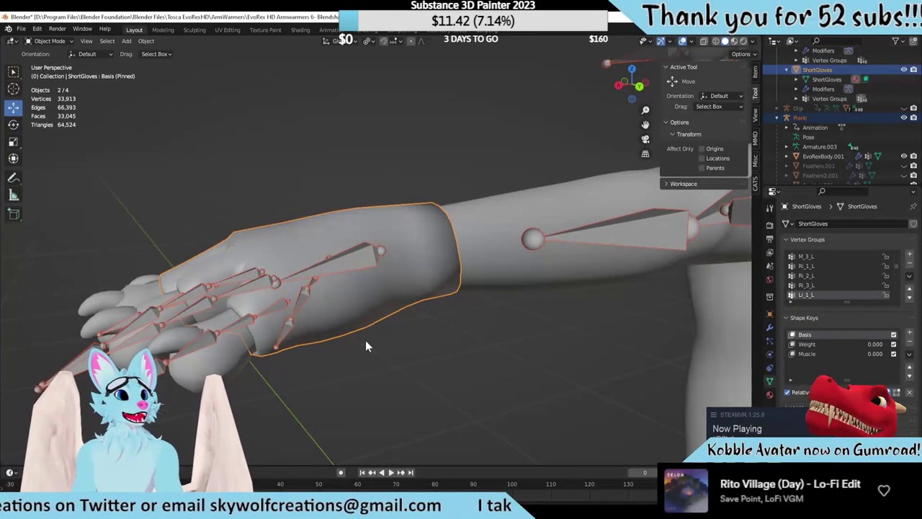
middle_drag(408, 333, 429, 323)
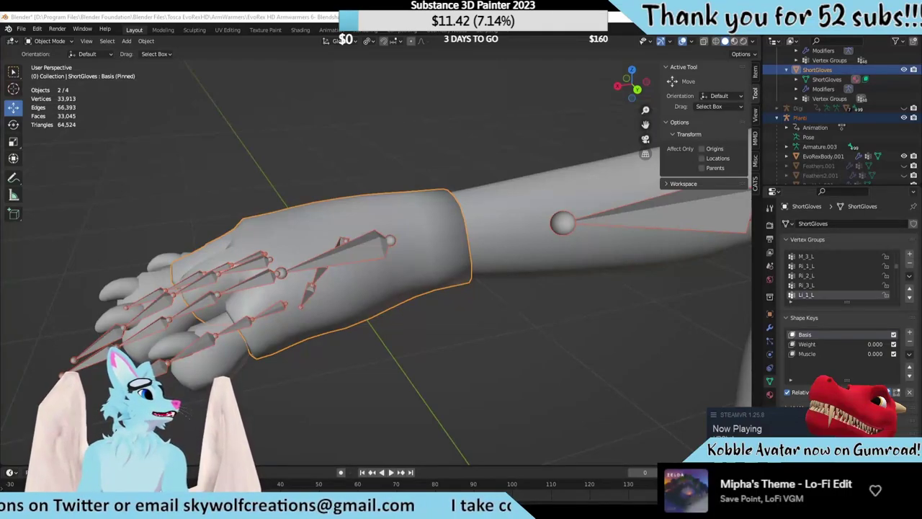
Switch to the browser, look through the Guild Wars 2 Wiki page on Twilight, and return to Blender
key(alt+Tab)
scroll(569, 360, down, 3)
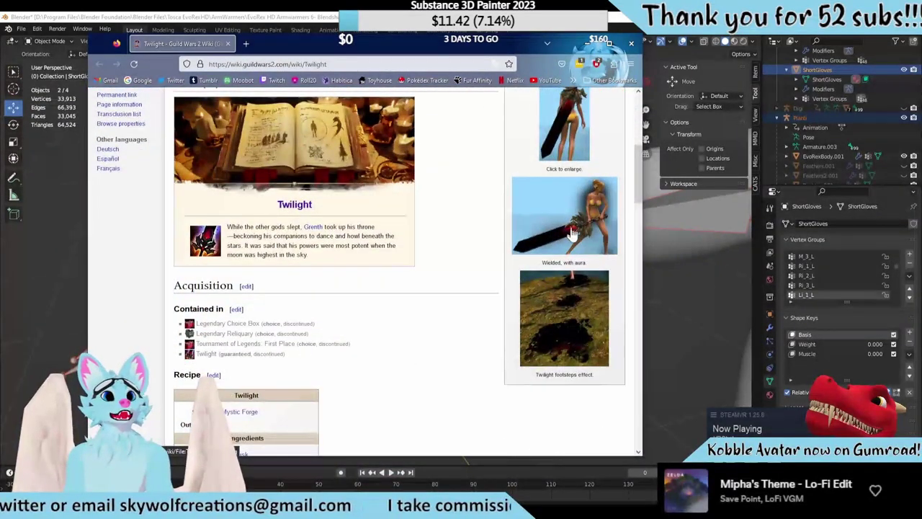
scroll(476, 346, down, 2)
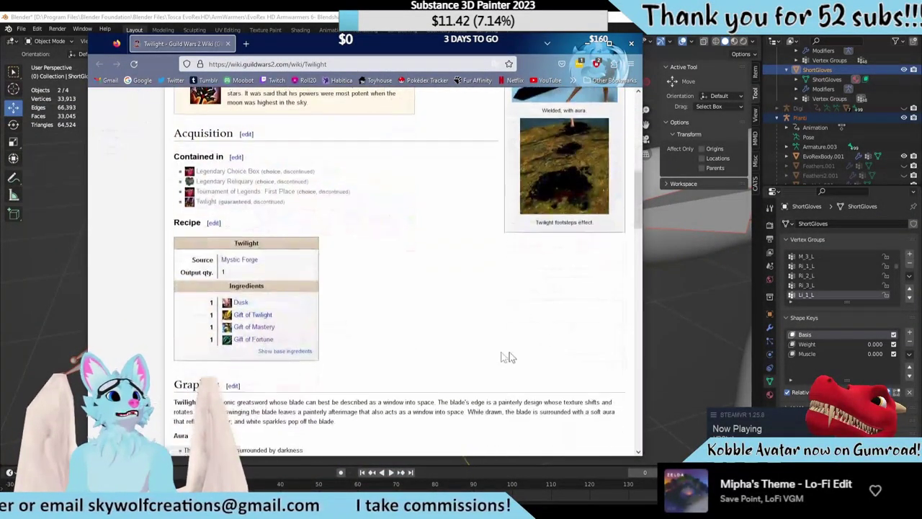
scroll(482, 354, up, 4)
scroll(444, 365, up, 3)
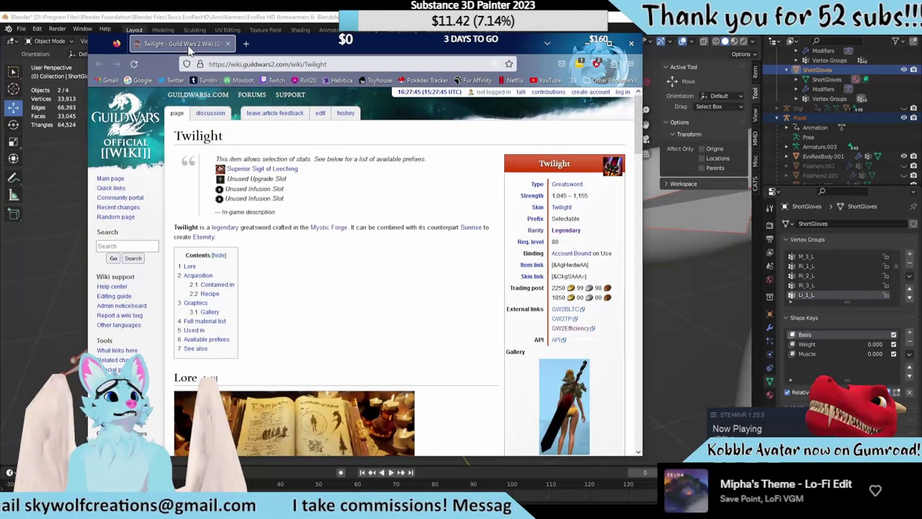
key(alt+Tab)
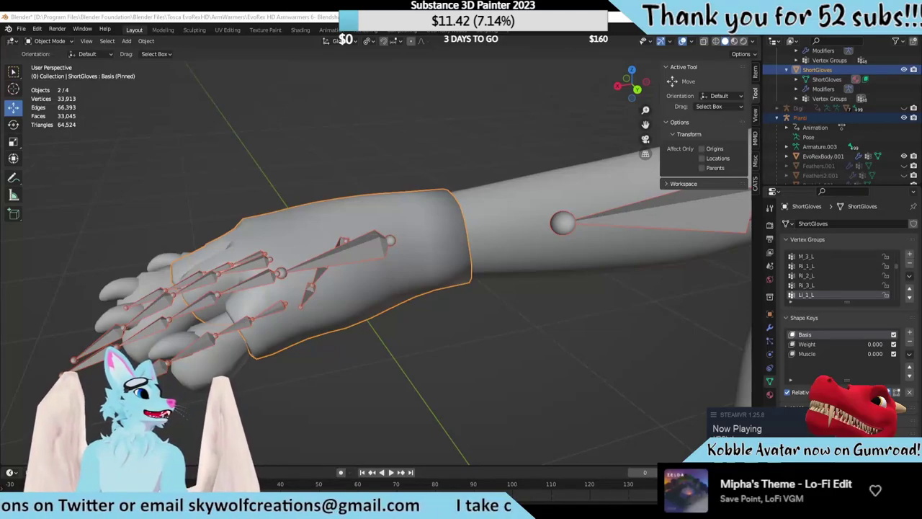
Export the selected gloves and armature to EvoRex HD- ShortGloves_Tweak.fbx once more and save the Blender file
middle_drag(385, 372, 454, 353)
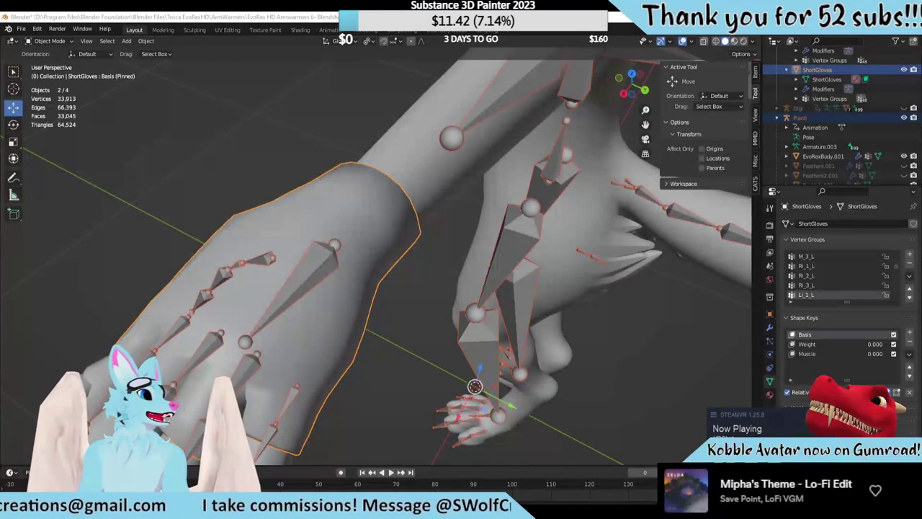
middle_drag(366, 312, 217, 238)
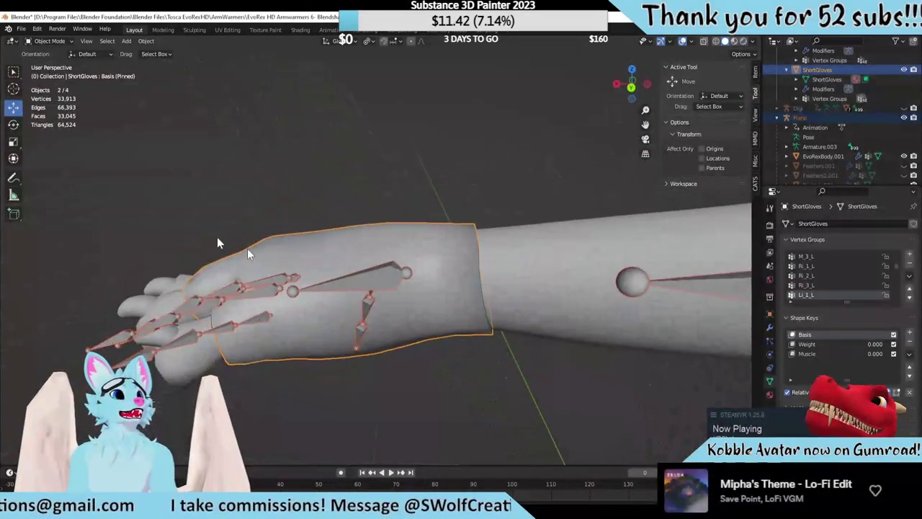
click(22, 28)
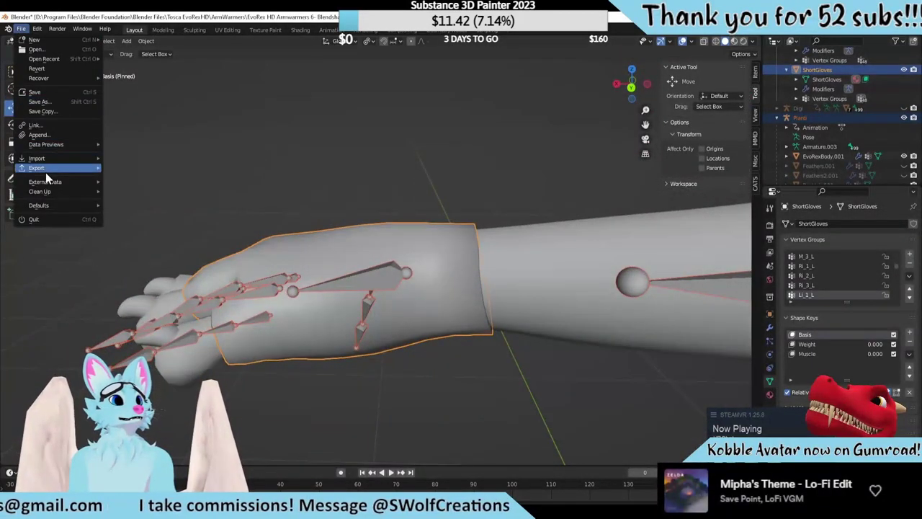
mouse_move(45, 171)
click(141, 252)
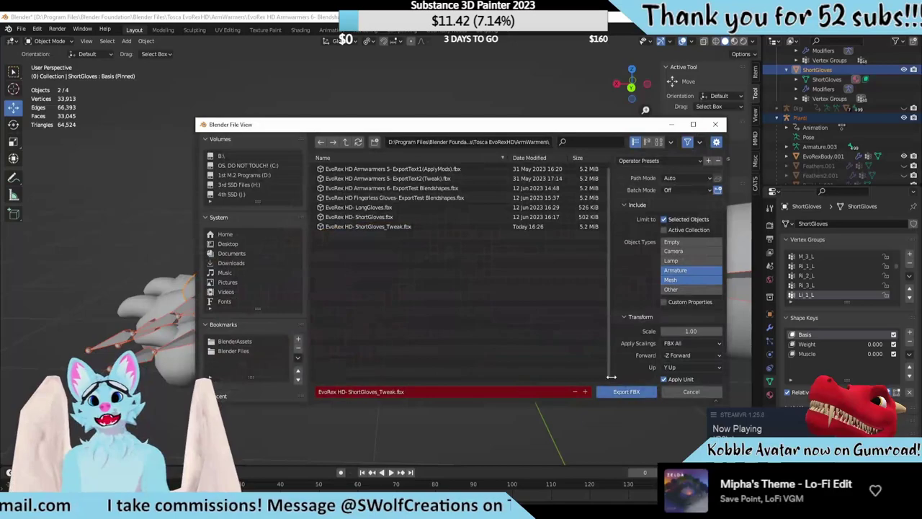
click(625, 389)
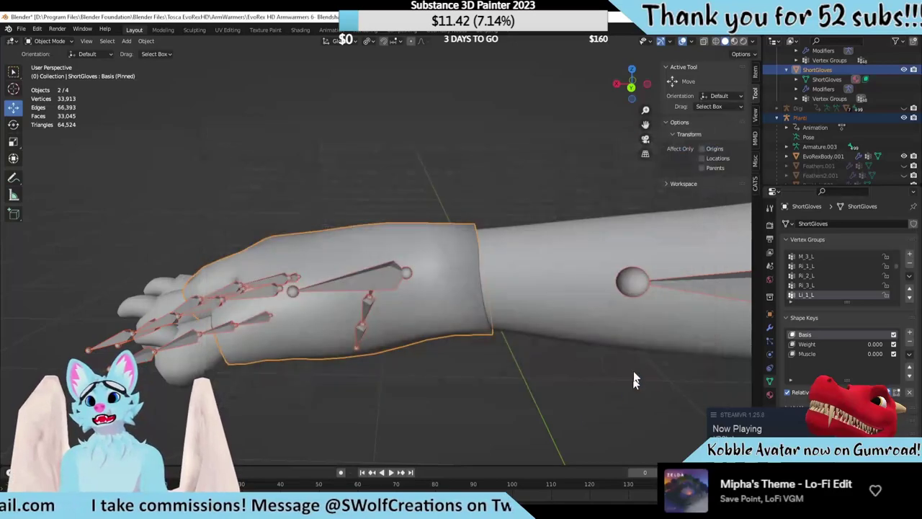
click(21, 28)
key(Escape)
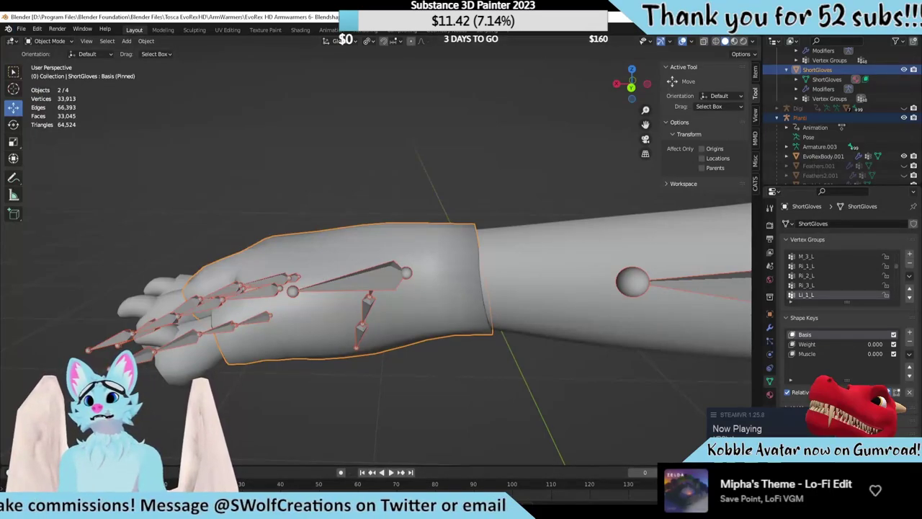
Switch to Unity and delete the old EvoRex HD- ShortGloves_Tweak object from the avatar
key(alt+Tab)
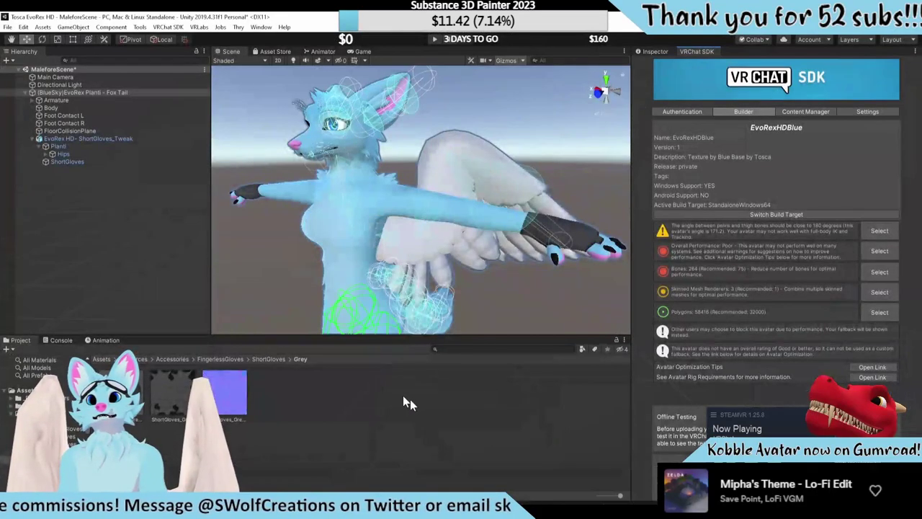
click(100, 140)
key(Delete)
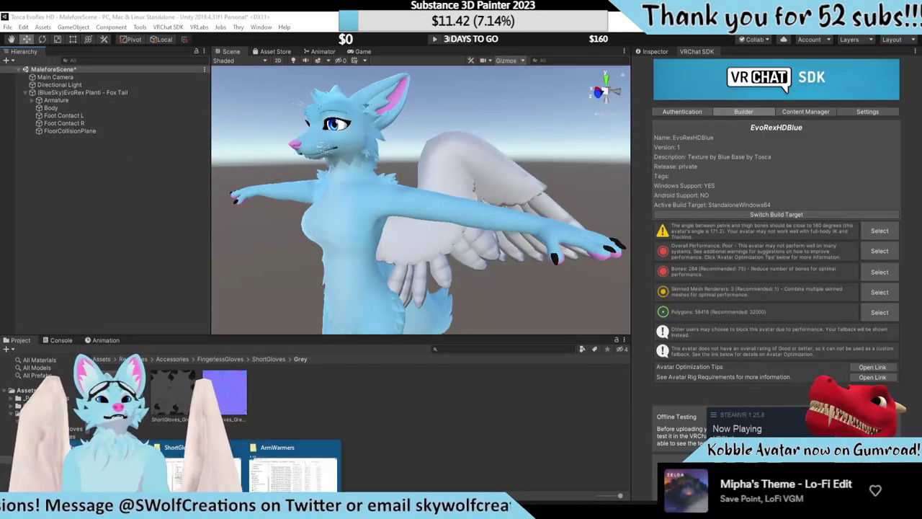
Copy EvoRex HD- ShortGloves_Tweak.fbx from the ArmWarmers folder to the project's ShortGloves folder, replacing the existing file, and return to Unity
click(256, 492)
click(288, 468)
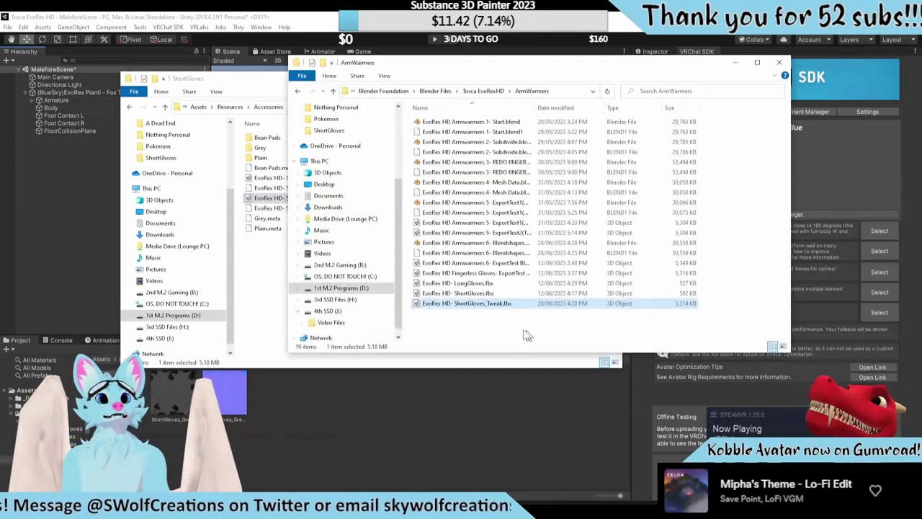
click(501, 303)
drag(306, 310, 260, 262)
click(422, 200)
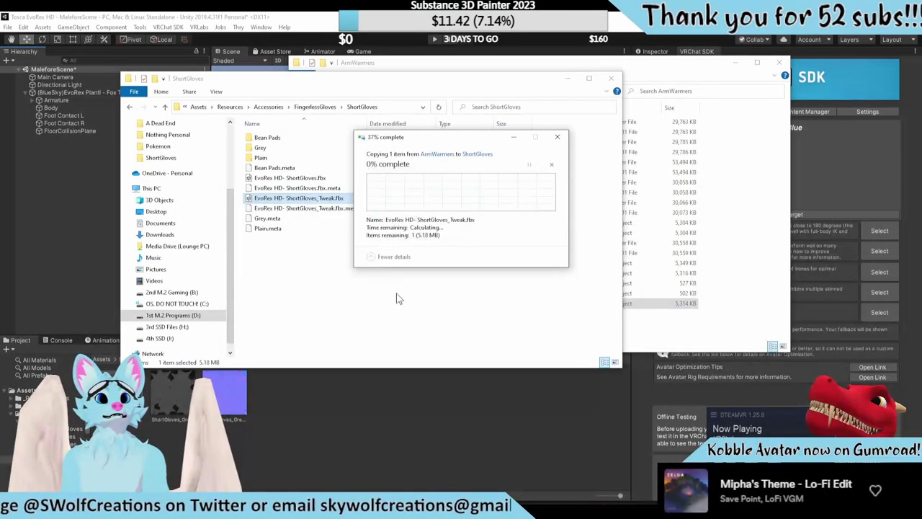
click(185, 392)
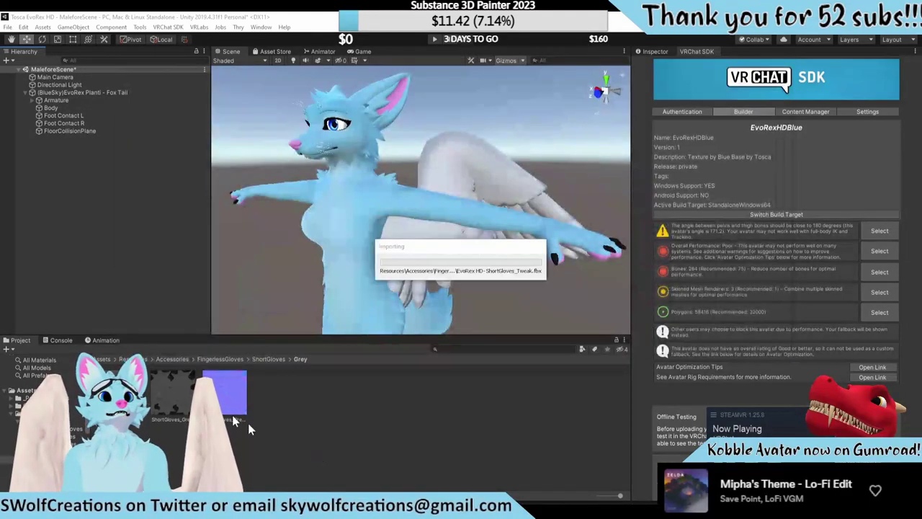
Go up to the ShortGloves assets folder and place the reimported EvoRex HD- ShortGloves_Tweak model under the avatar
click(235, 358)
double_click(166, 393)
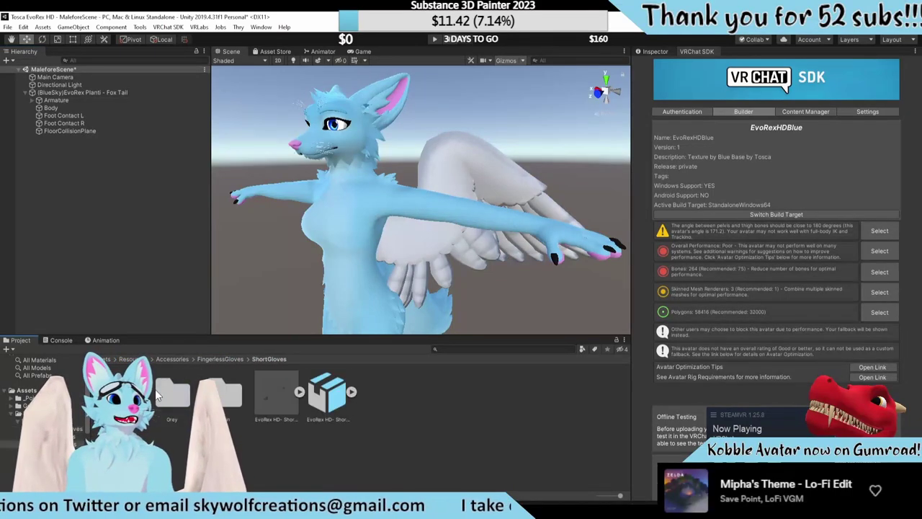
drag(335, 392, 98, 92)
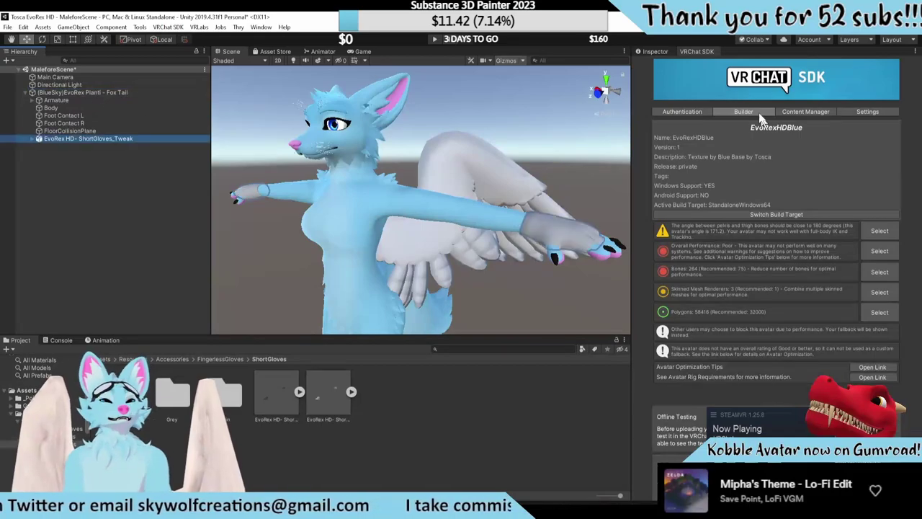
Add a VRC Fury component with an Armature Link feature to the ShortGloves_Tweak object and assign its Hips bone as the prop root
click(655, 51)
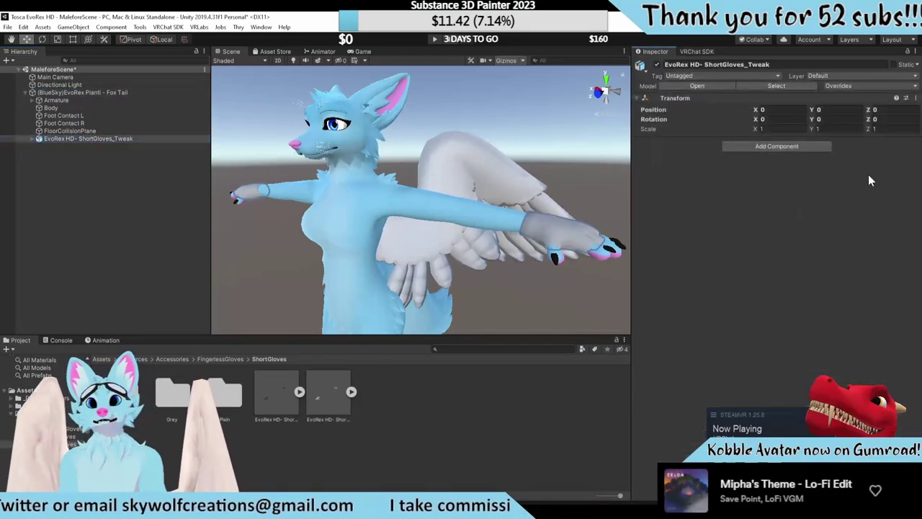
click(757, 148)
click(763, 218)
click(912, 176)
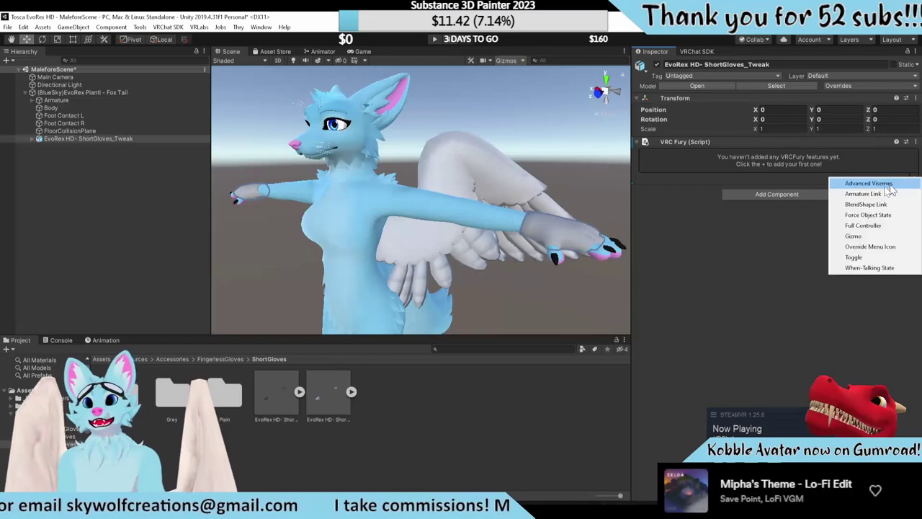
click(836, 195)
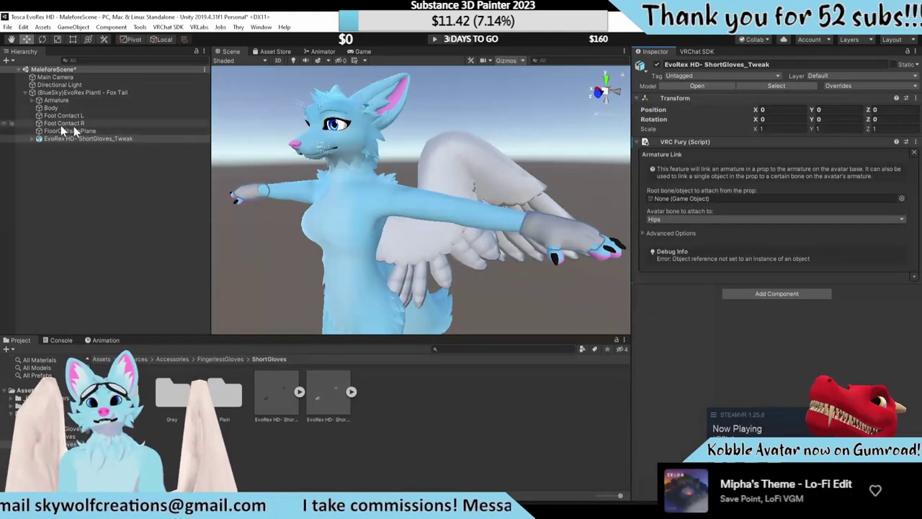
click(32, 139)
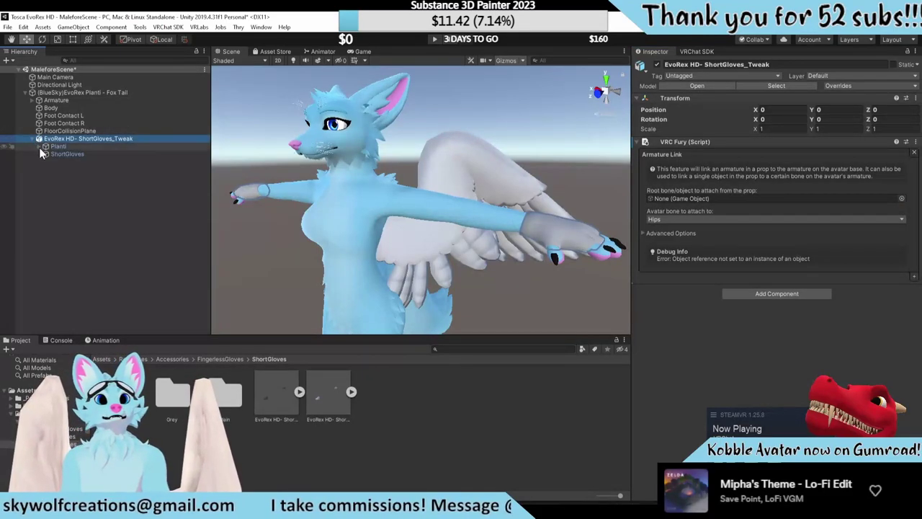
click(39, 147)
drag(63, 154, 671, 193)
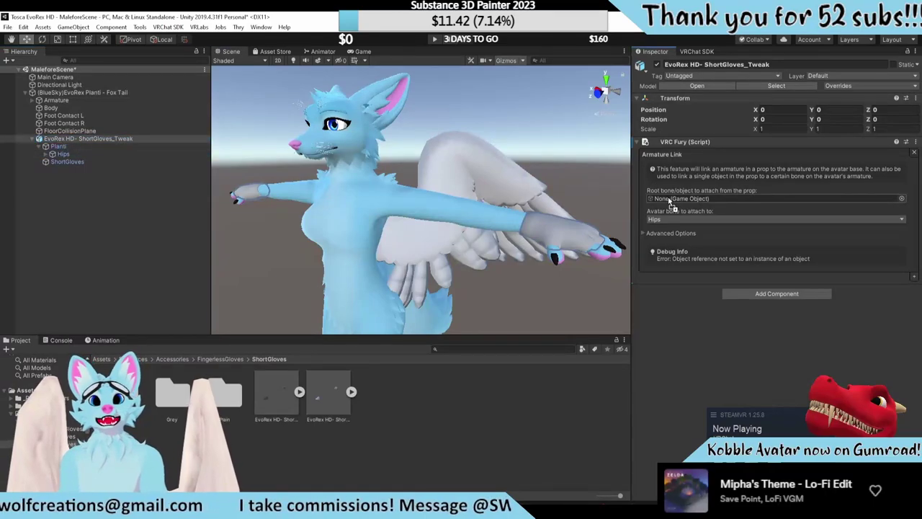
Build the EvoRexHDBlue avatar for offline testing with the VRChat SDK
click(708, 49)
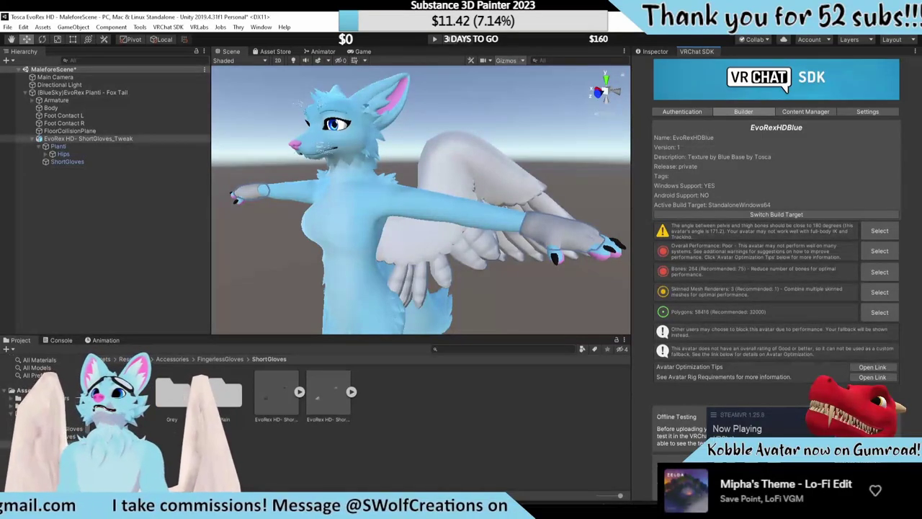
key(ctrl+p)
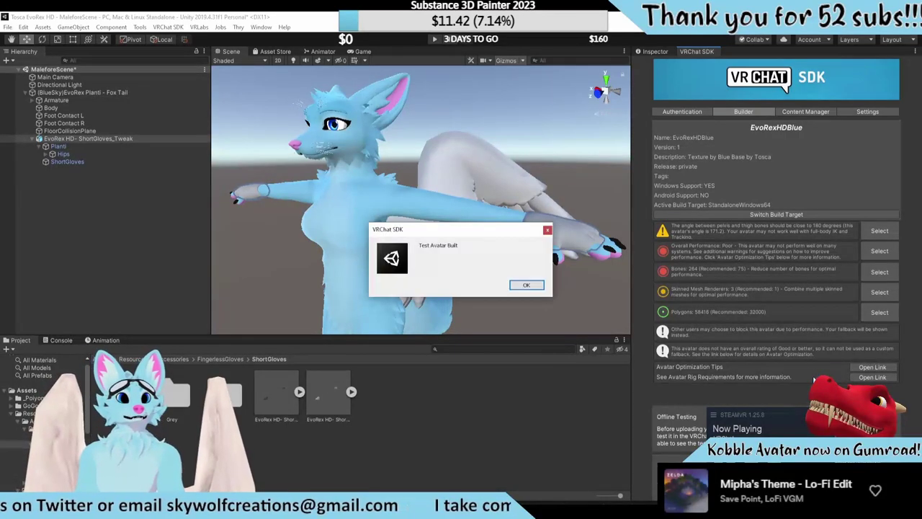
click(526, 284)
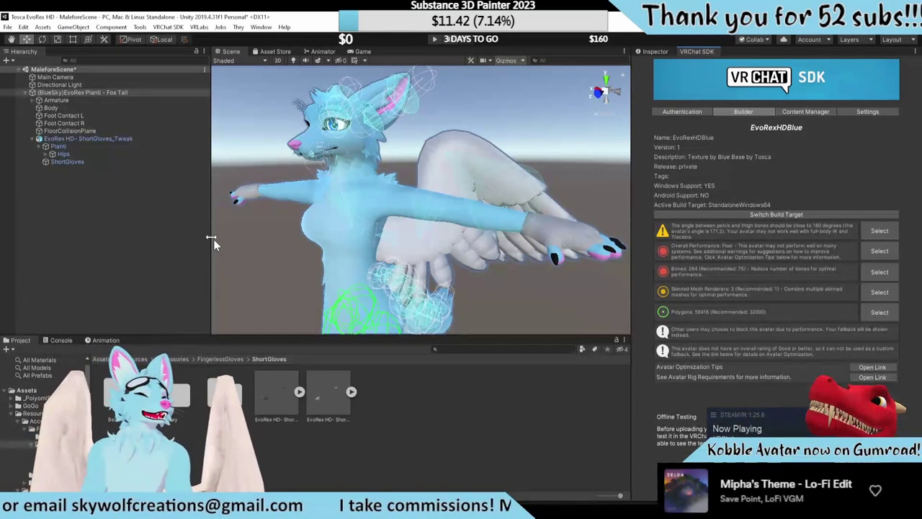
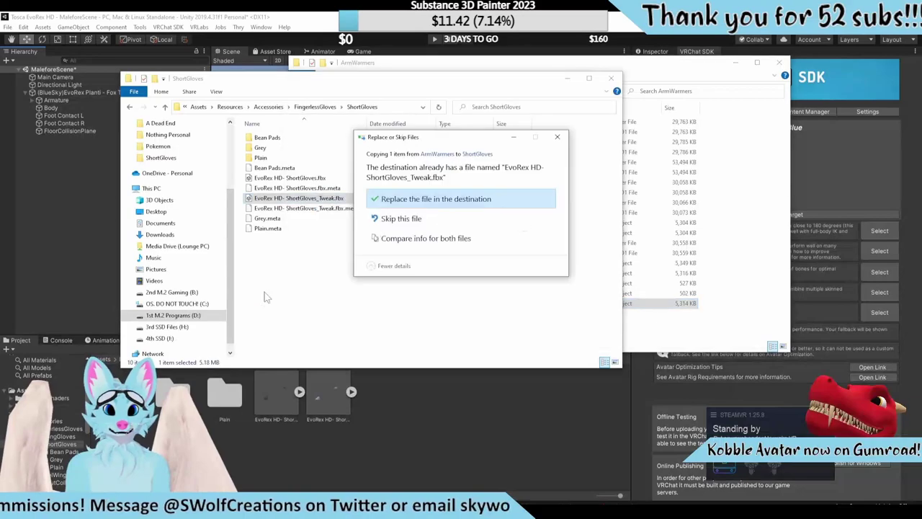
Replace EvoRex HD- ShortGloves_Tweak.fbx in the project's ShortGloves folder and place the reimported model under the avatar in Unity
click(489, 196)
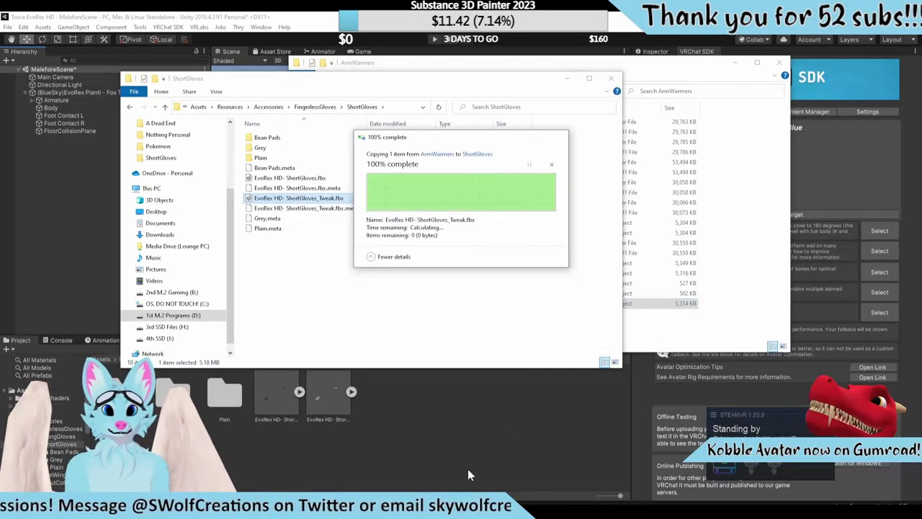
click(432, 442)
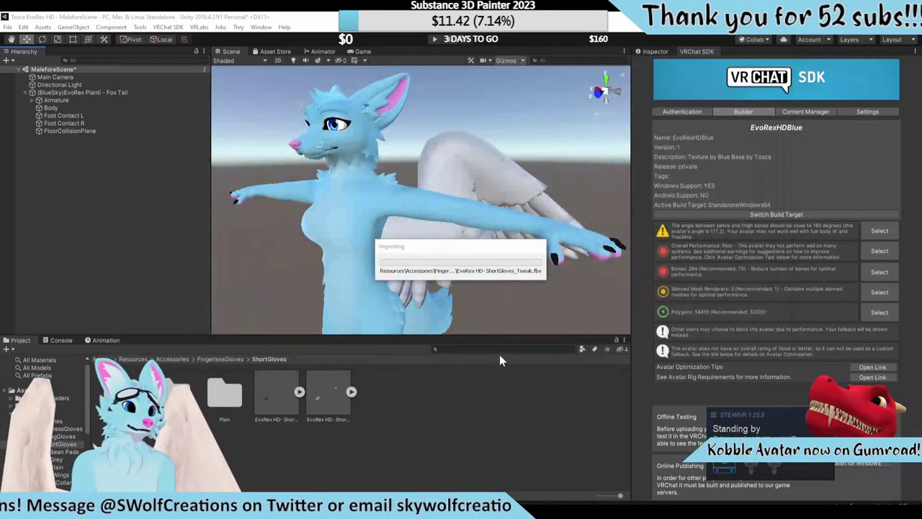
drag(343, 389, 70, 92)
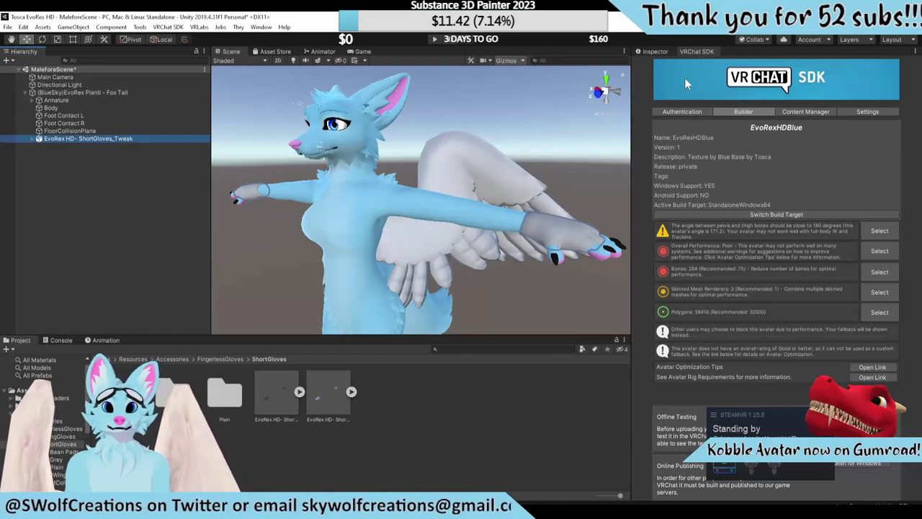
Give the newly placed gloves a VRC Fury Armature Link and set the Hips bone under Planti as the root to attach
click(662, 52)
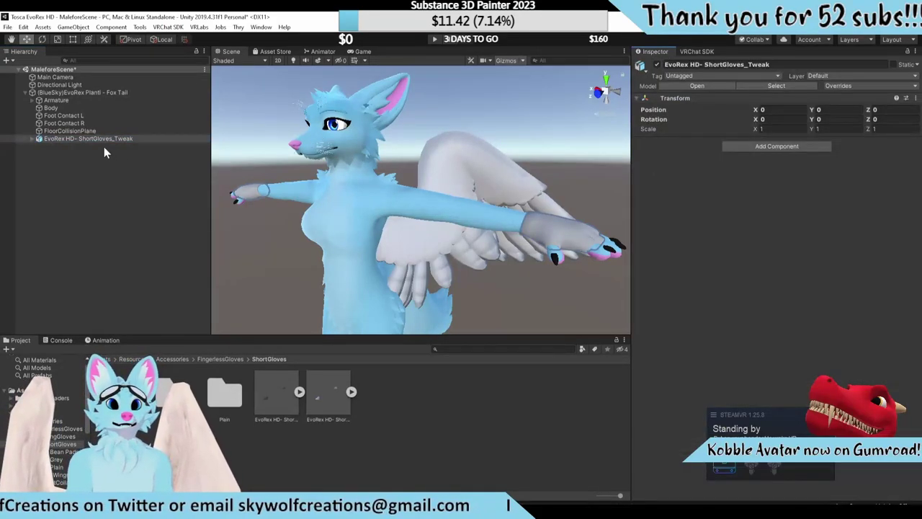
click(772, 147)
click(753, 214)
click(914, 177)
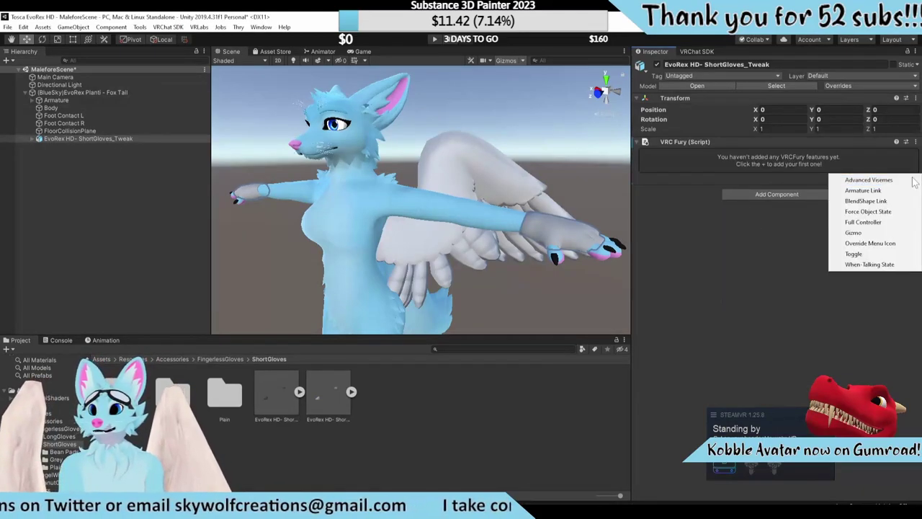
click(866, 192)
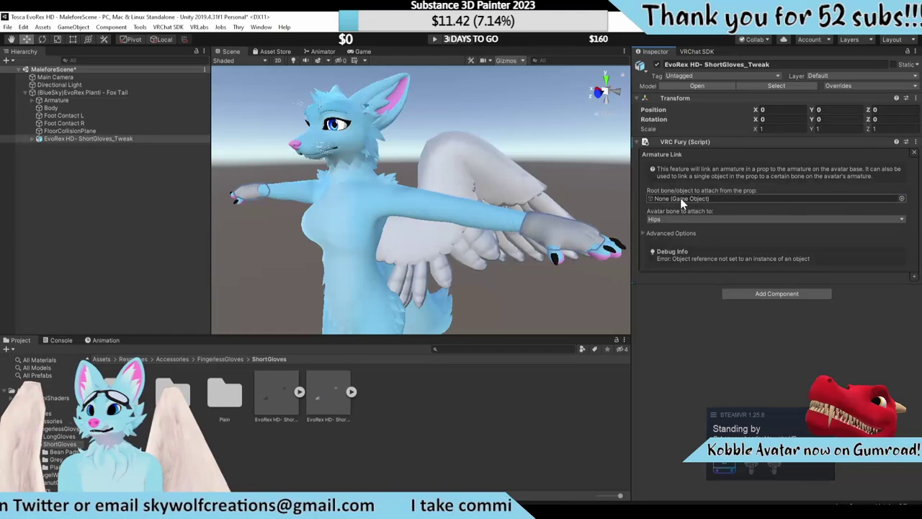
click(31, 139)
click(38, 147)
click(61, 155)
drag(61, 155, 673, 201)
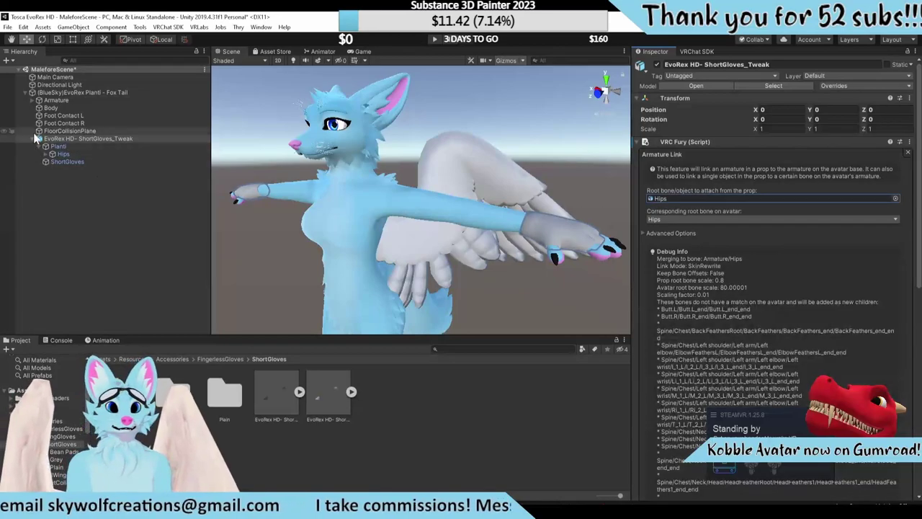
click(34, 141)
Build a test version of the avatar with the updated gloves, check it in VRChat, and return to Unity
click(709, 51)
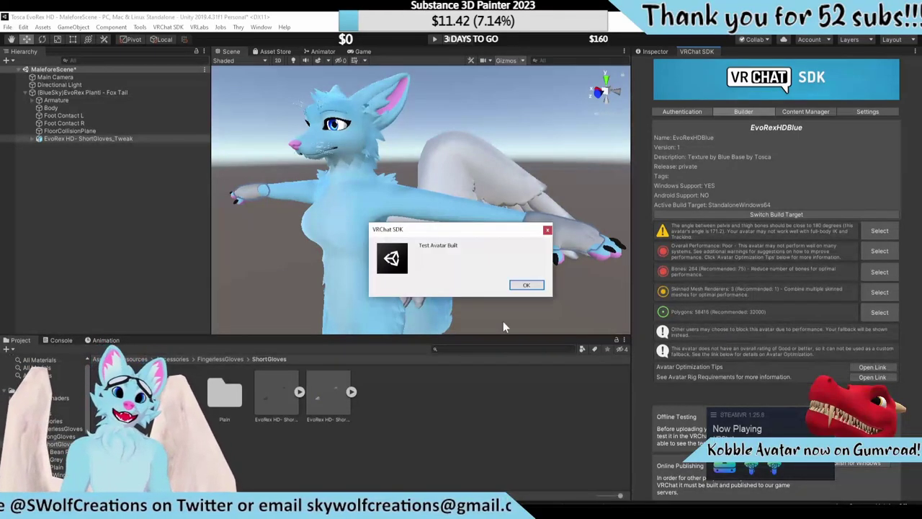
click(530, 285)
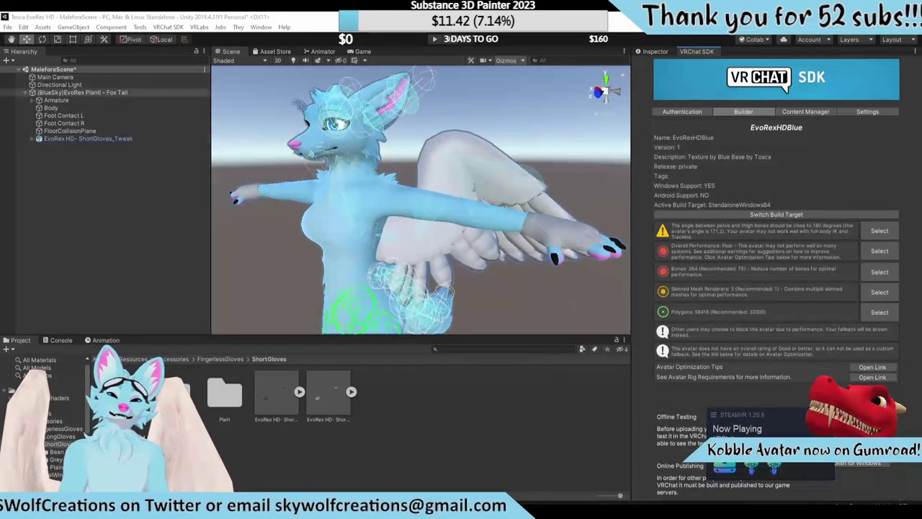
key(alt+Tab)
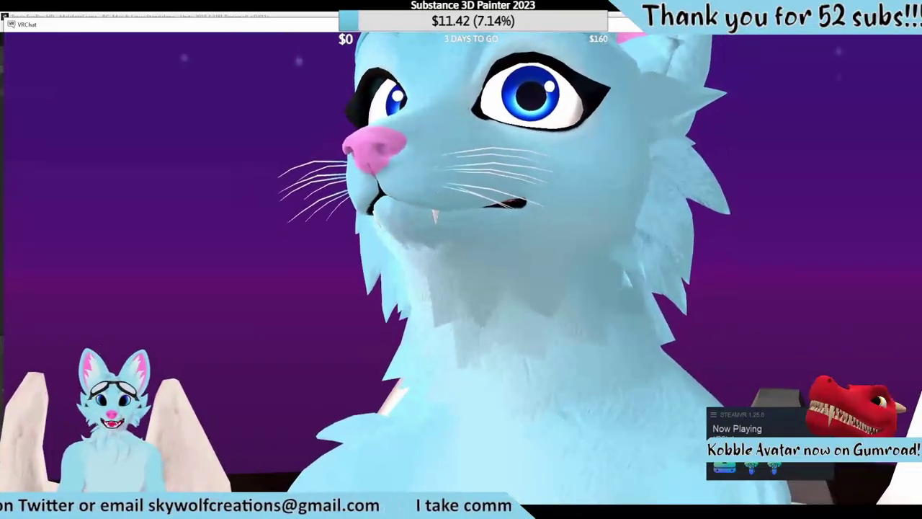
key(alt+Tab)
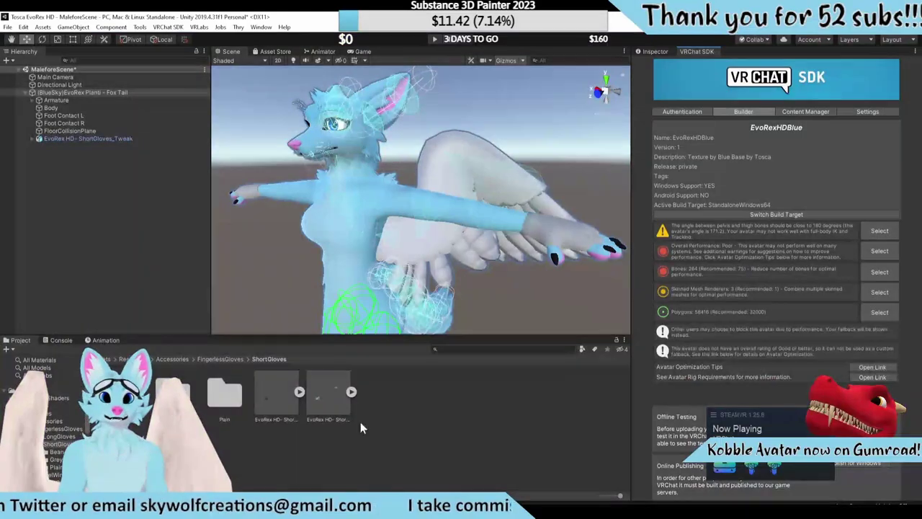
Apply the short gloves material from the Plain folder to the gloves in the scene and rebuild the test avatar
double_click(215, 402)
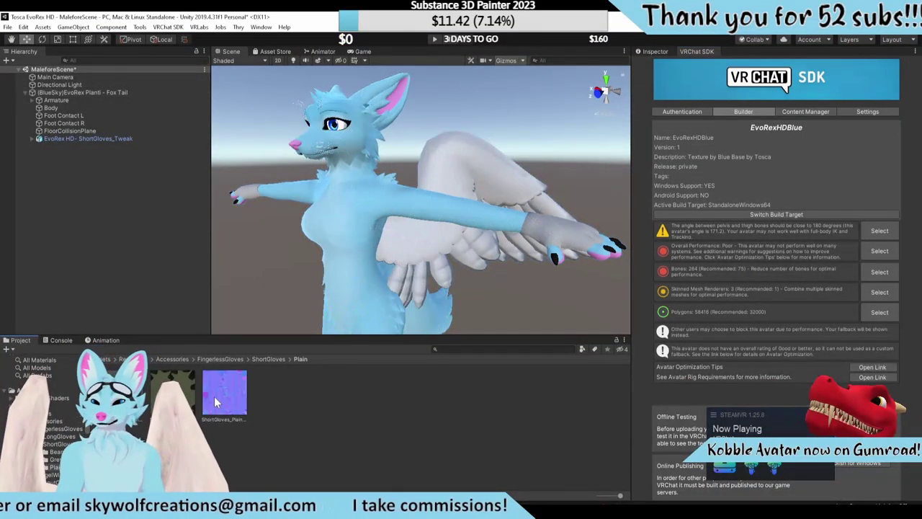
drag(214, 402, 565, 241)
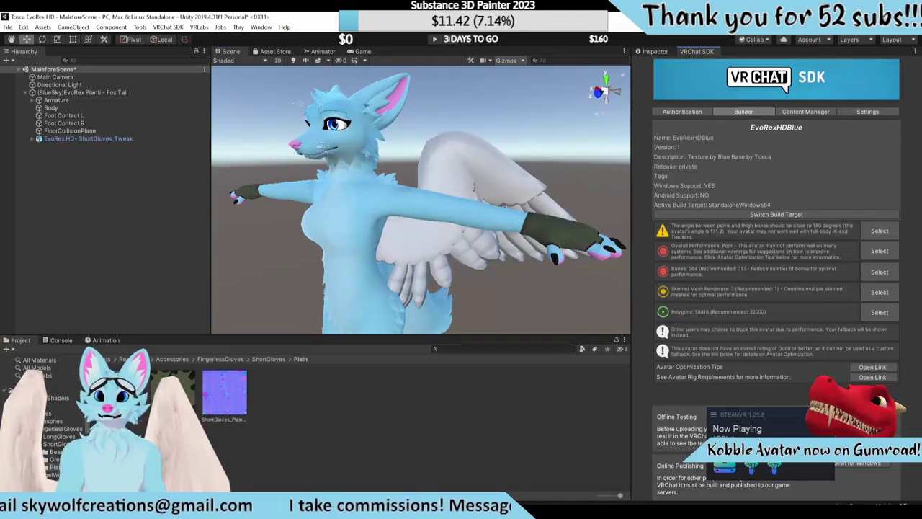
key(ctrl+p)
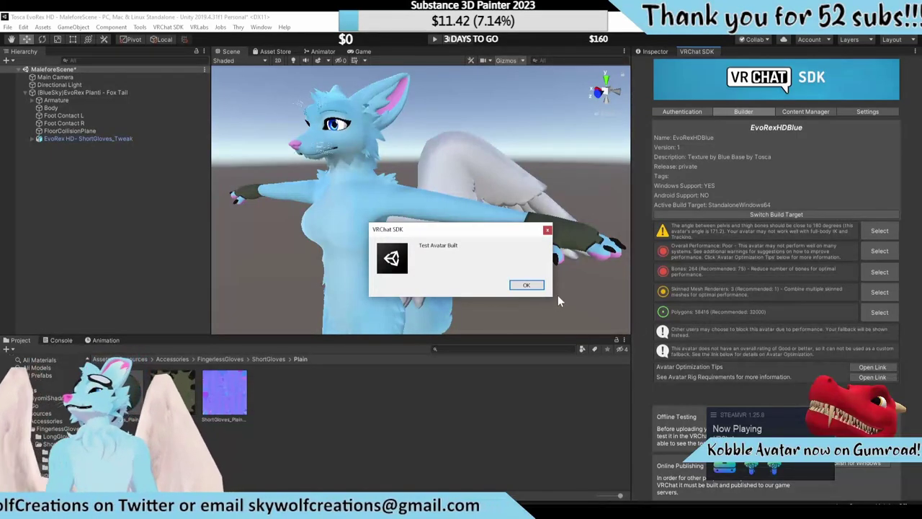
click(527, 285)
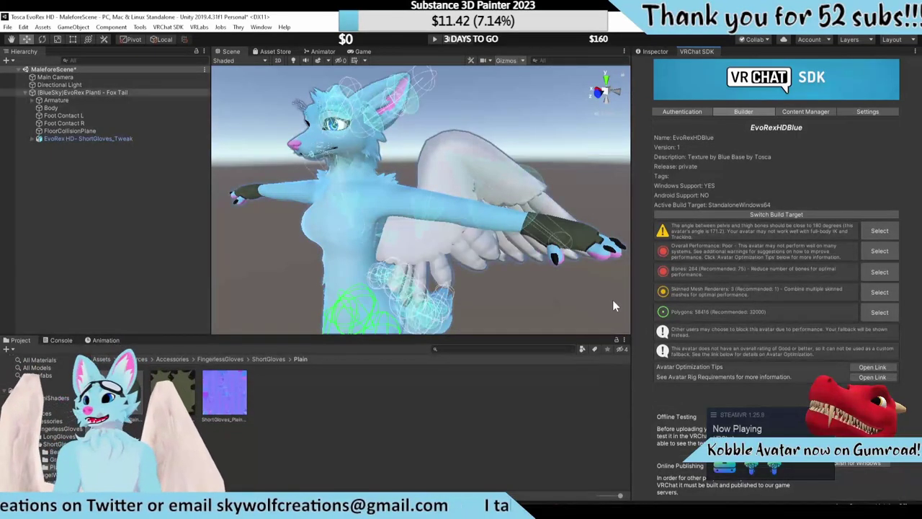
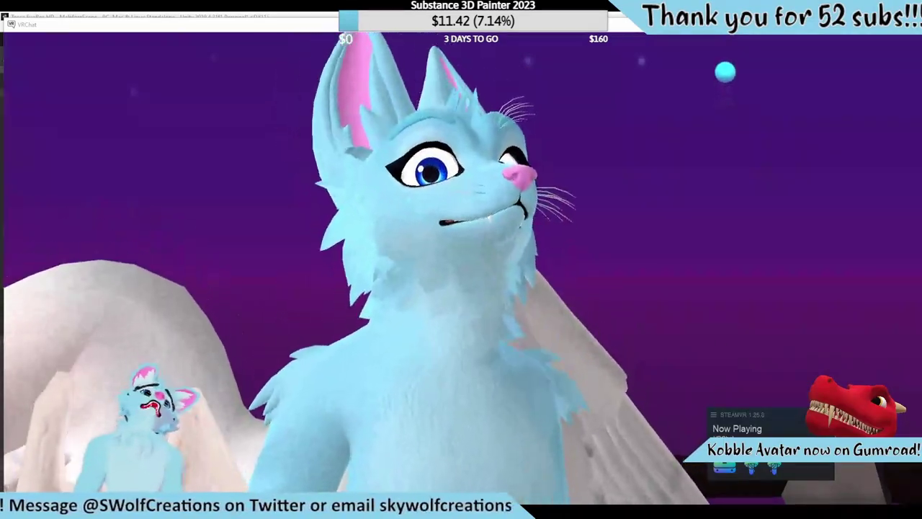
Switch to Blender and examine the short glove's fit around the hand, thumb and wrist from several angles
key(alt+Tab)
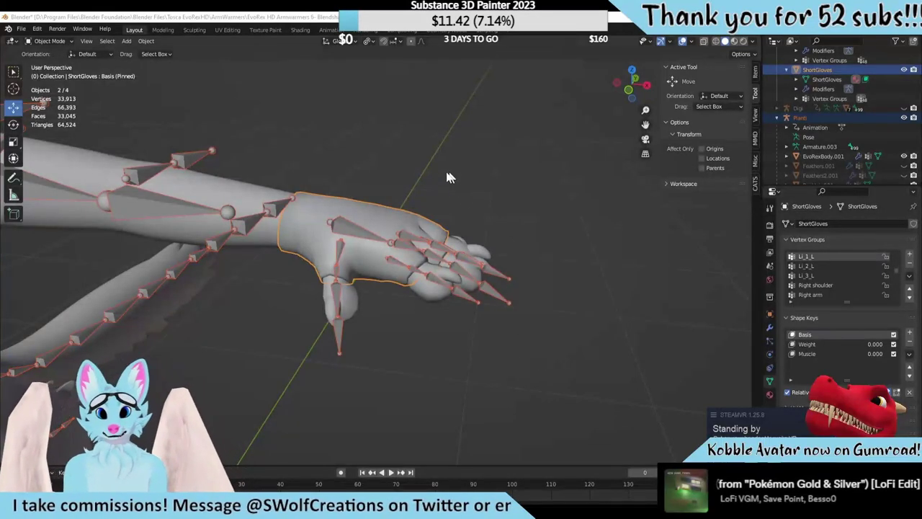
scroll(421, 304, up, 2)
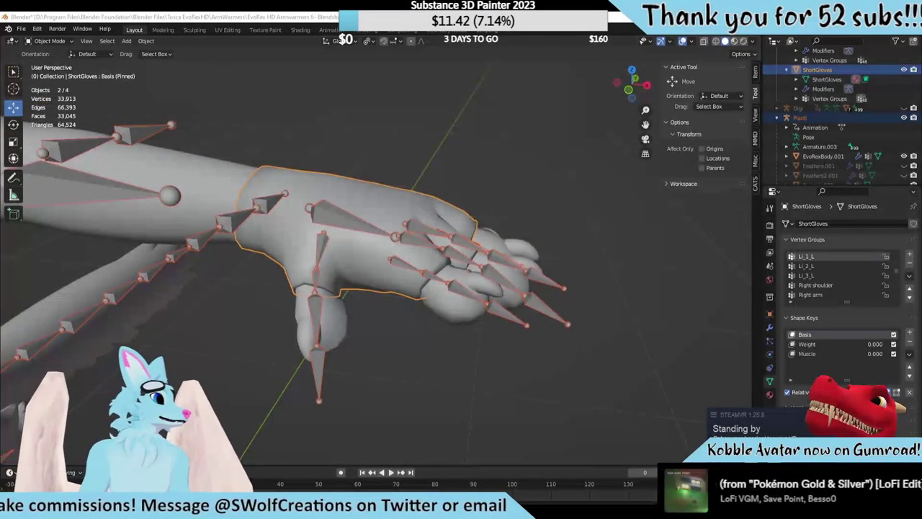
scroll(454, 338, up, 1)
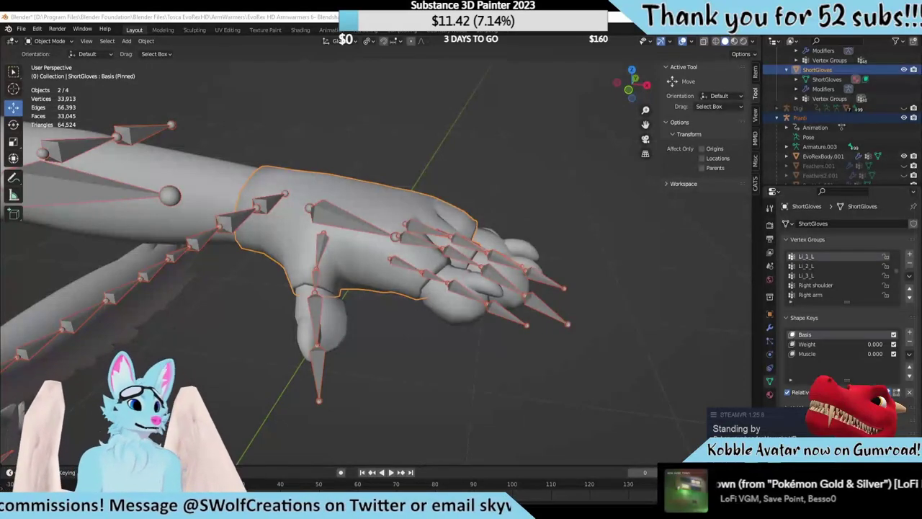
mouse_move(420, 368)
middle_down()
mouse_move(442, 384)
mouse_move(415, 384)
mouse_move(428, 368)
middle_up()
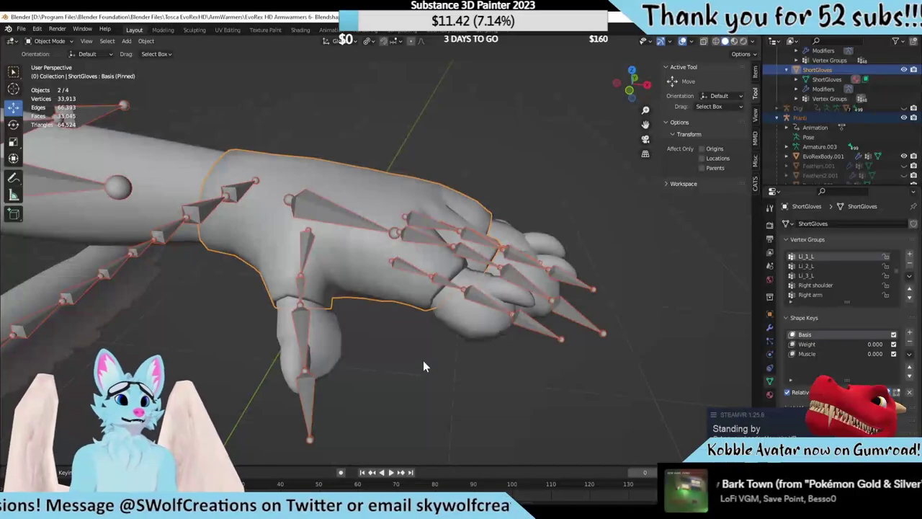
scroll(267, 249, up, 5)
middle_drag(315, 263, 267, 255)
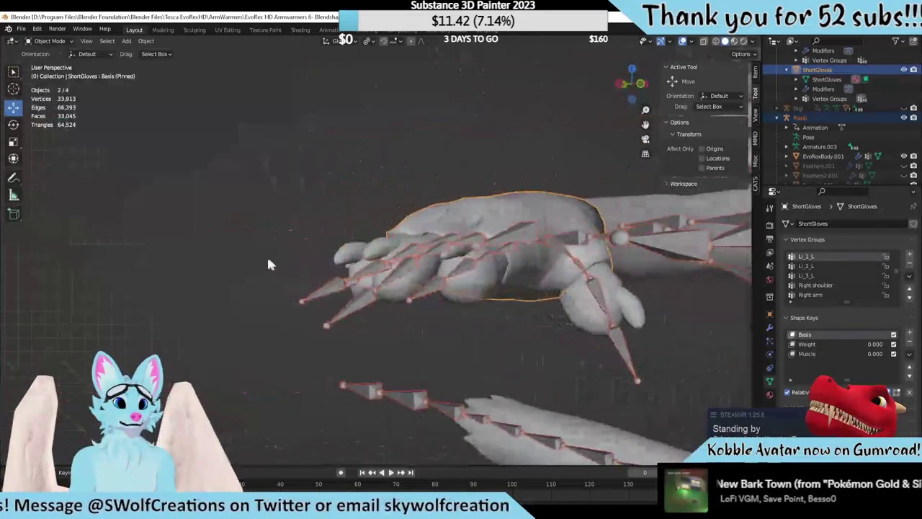
scroll(323, 258, down, 3)
middle_drag(322, 258, 310, 229)
scroll(255, 208, down, 3)
scroll(442, 306, up, 5)
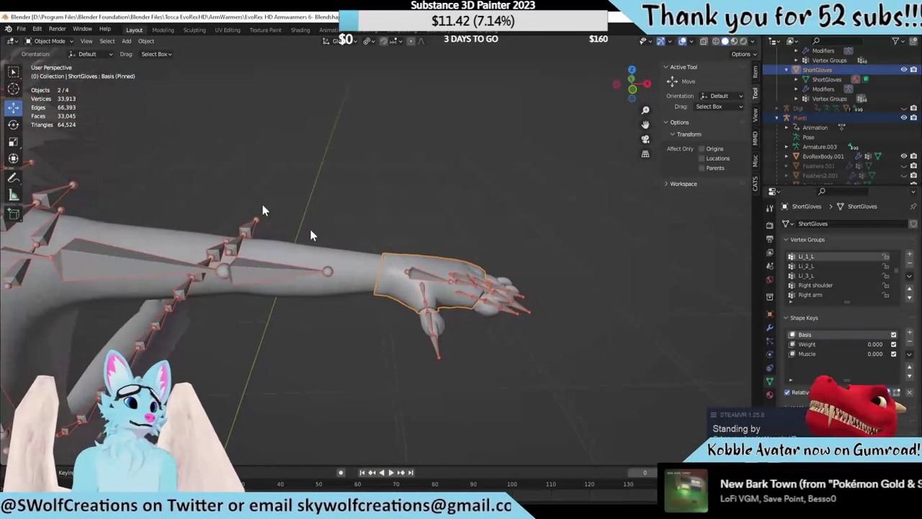
Save the Blender file as a new version named "EvoRex HD Armwarmers 7- Extra EdgeLoop.blend"
click(21, 29)
click(58, 103)
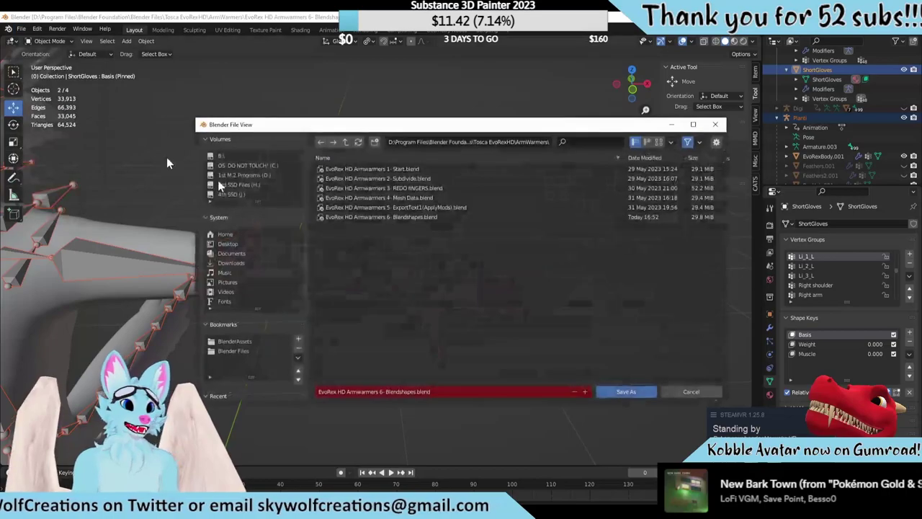
click(379, 391)
click(380, 391)
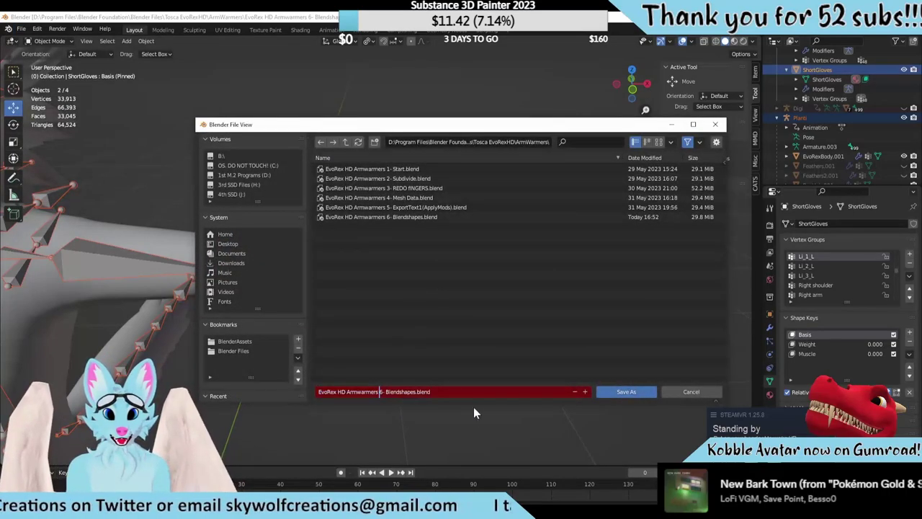
key(Delete)
text(7- )
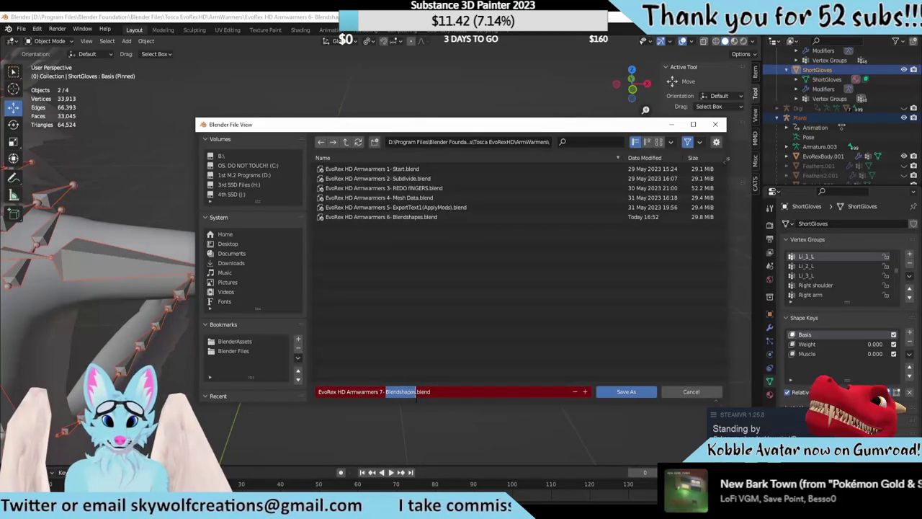
text(Extra)
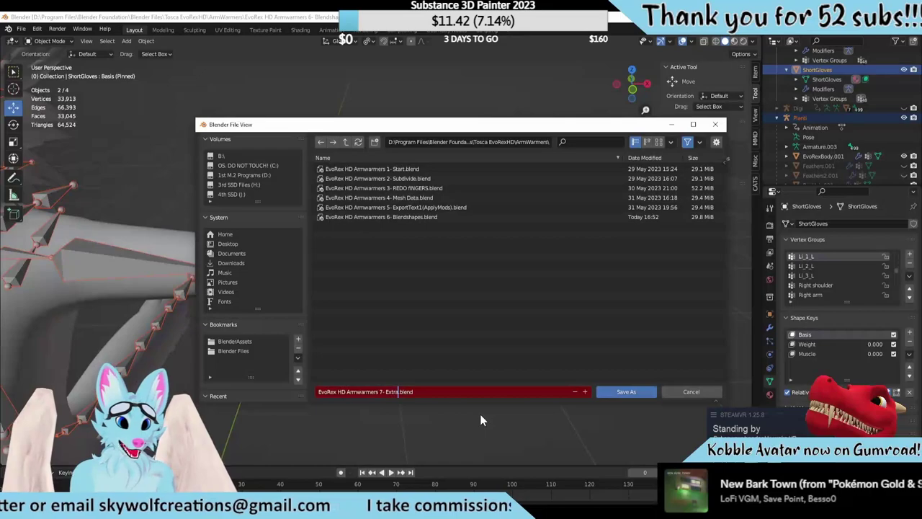
text( Edge)
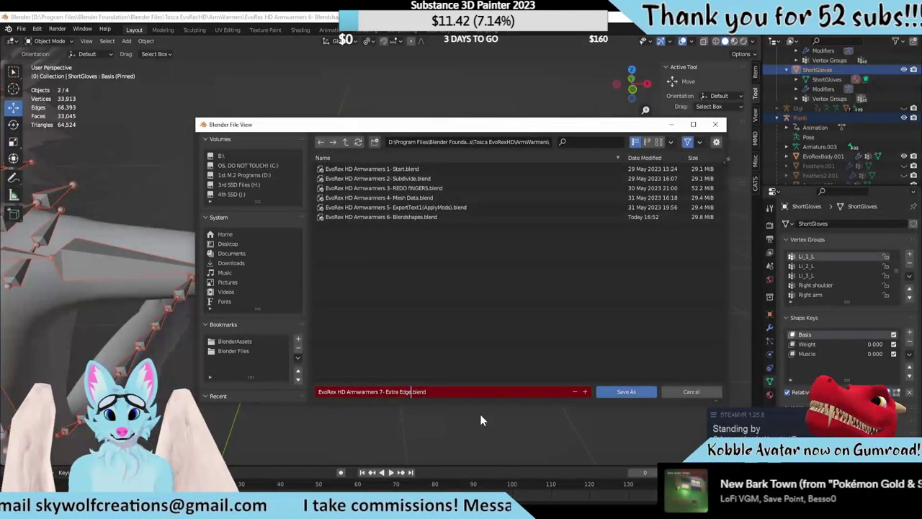
text(Loop)
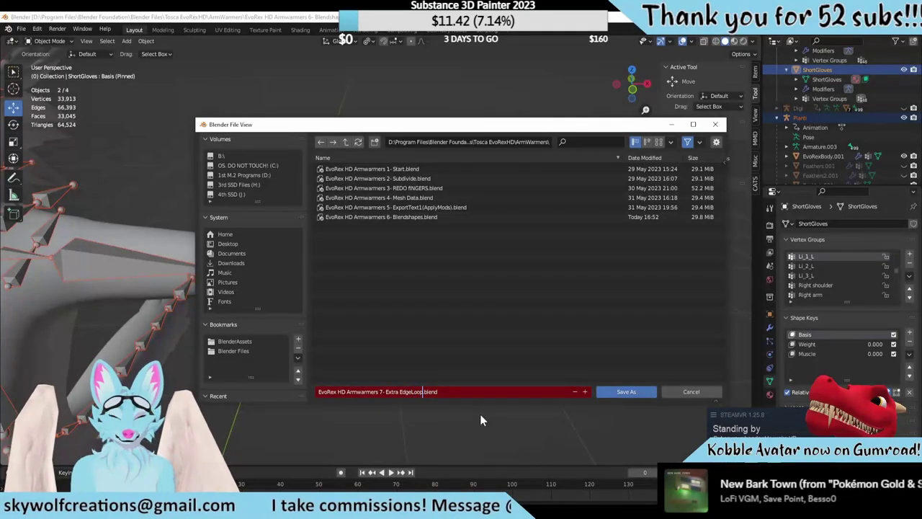
key(Return)
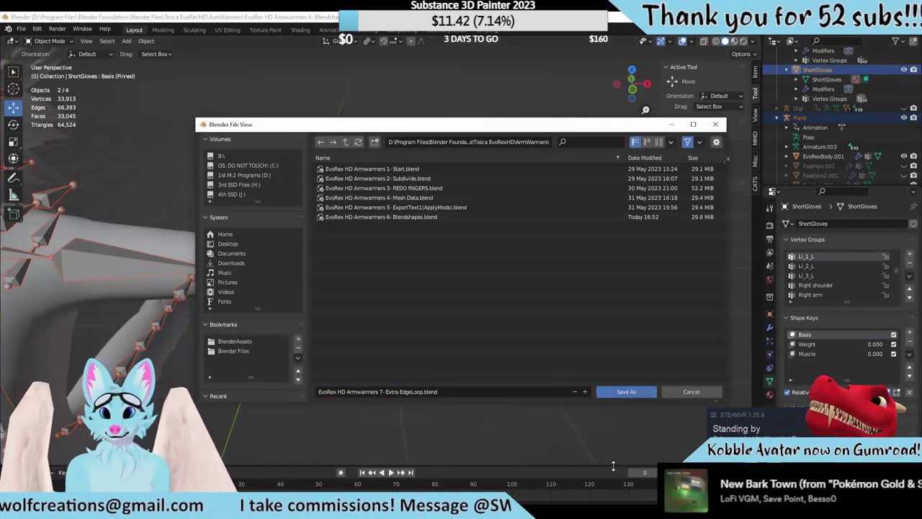
click(627, 391)
Add one centred edge loop around the left glove's cuff, just inside its wrist opening, and return to Object Mode
scroll(436, 296, up, 6)
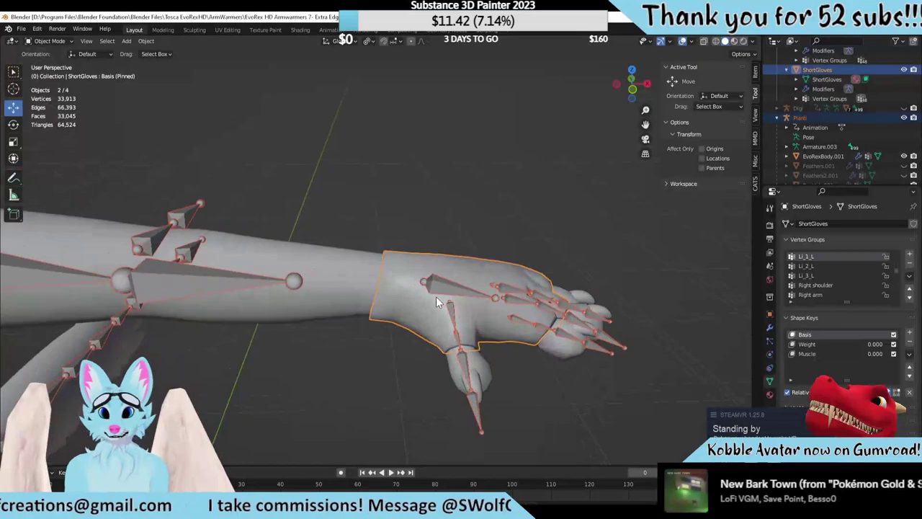
key(Tab)
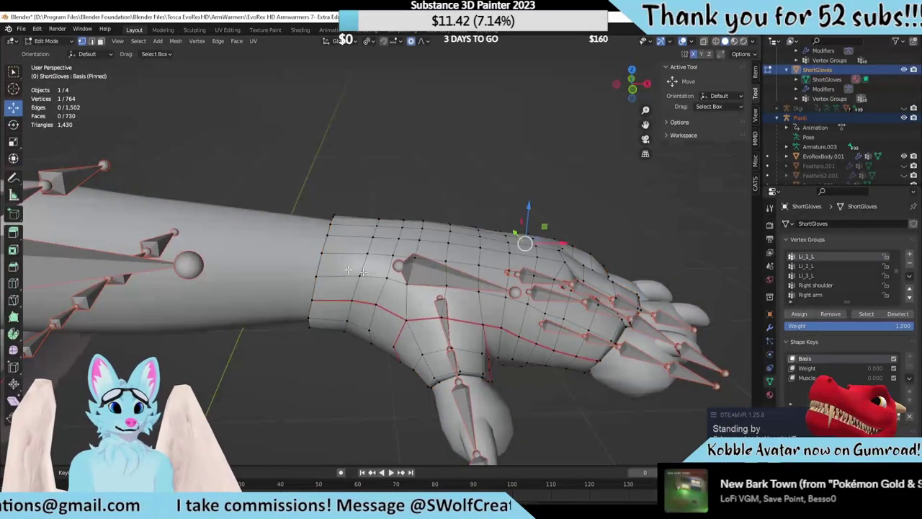
middle_drag(347, 255, 347, 256)
click(347, 256)
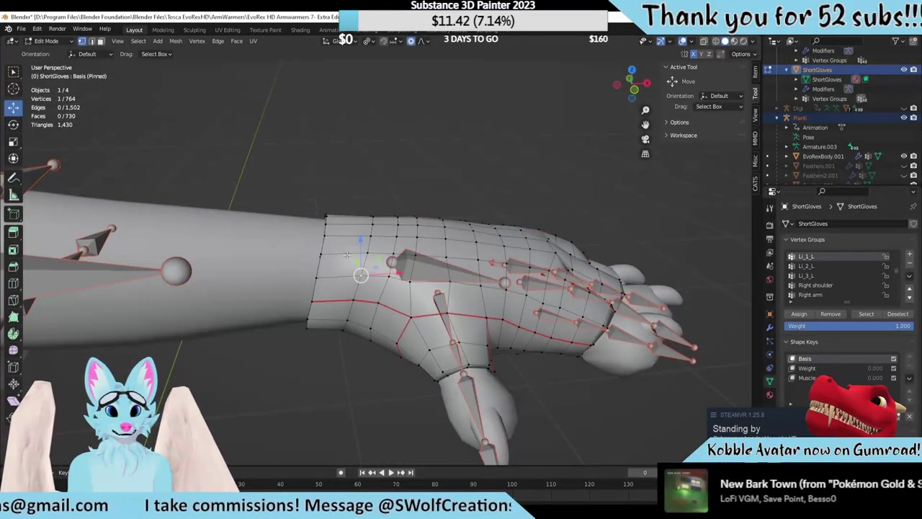
key(ctrl+r)
double_click(347, 255)
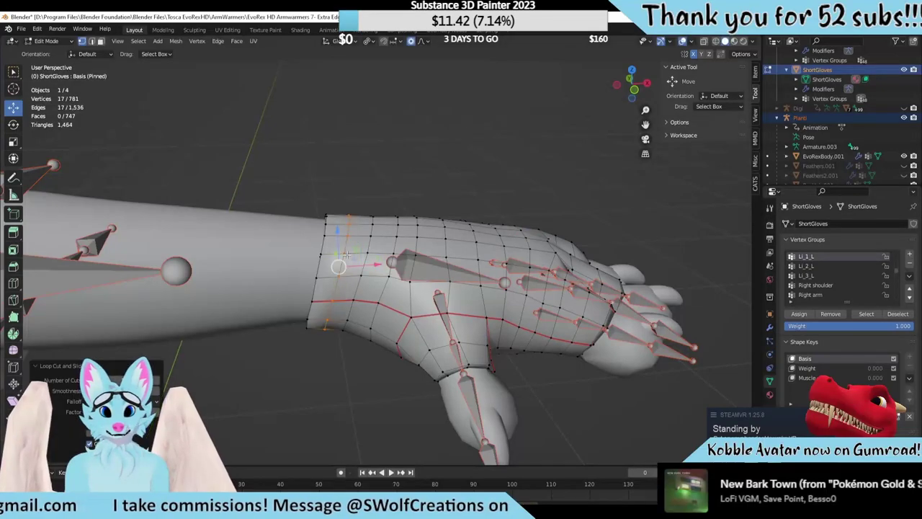
scroll(367, 423, down, 2)
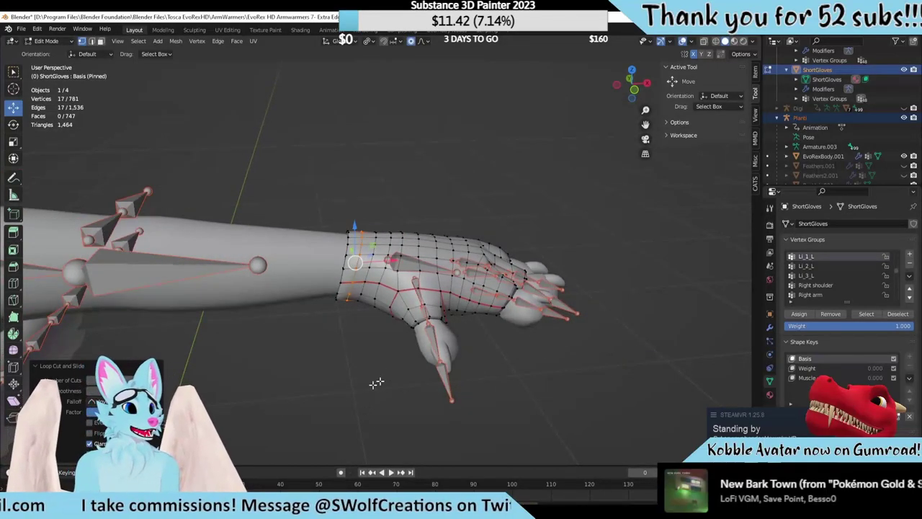
middle_drag(417, 349, 327, 255)
scroll(422, 201, down, 5)
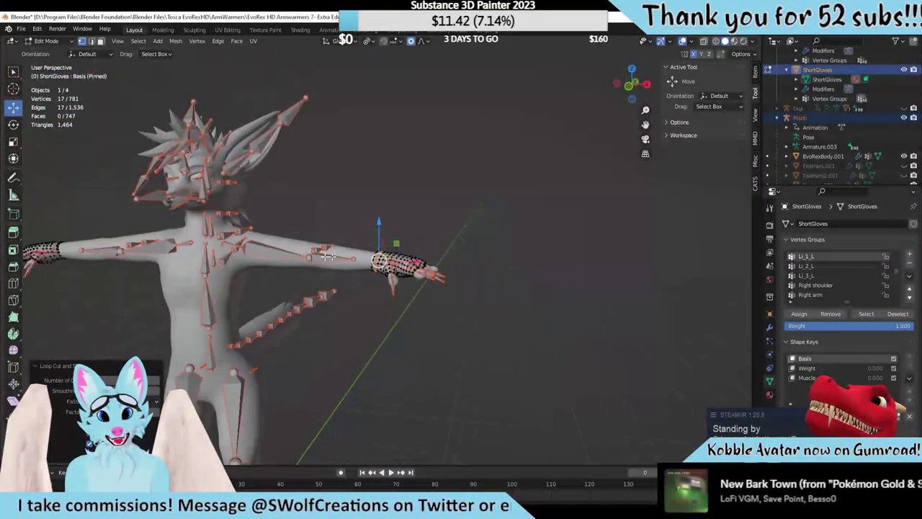
middle_drag(258, 257, 305, 294)
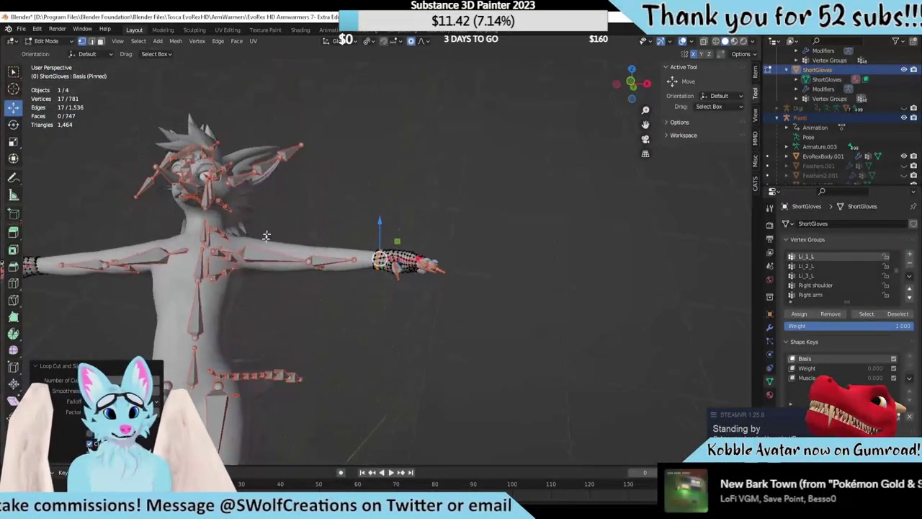
key(KP_Decimal)
middle_drag(373, 313, 392, 334)
key(Tab)
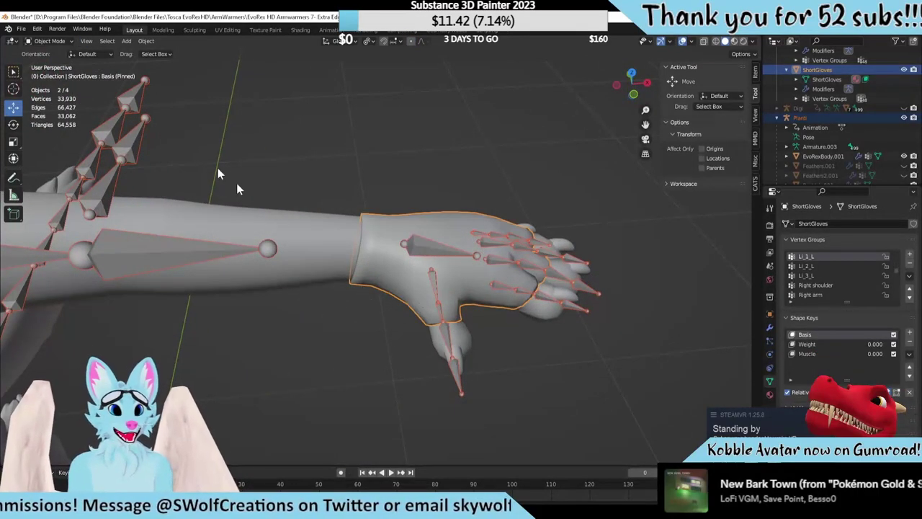
Examine the left wrist bone's weights around the left glove in Weight Paint mode, then select the right wrist bone
click(50, 41)
click(59, 91)
scroll(431, 244, up, 1)
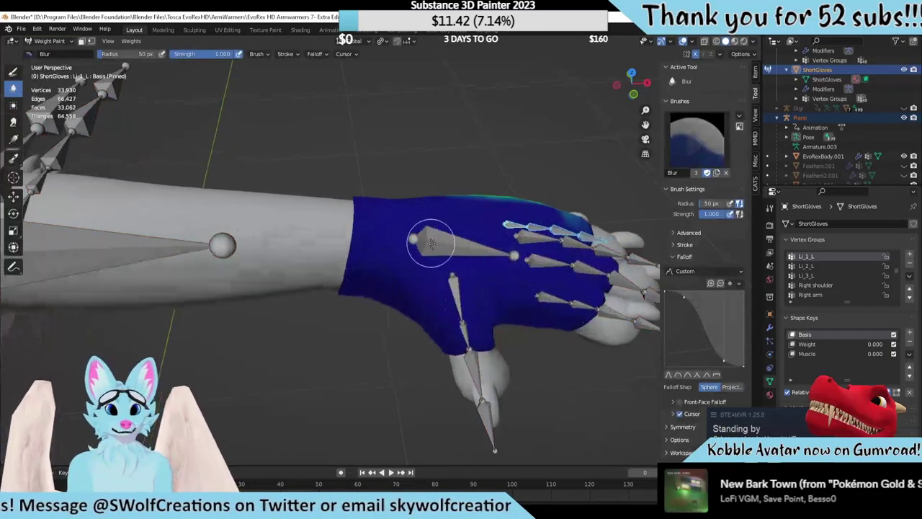
scroll(431, 243, up, 1)
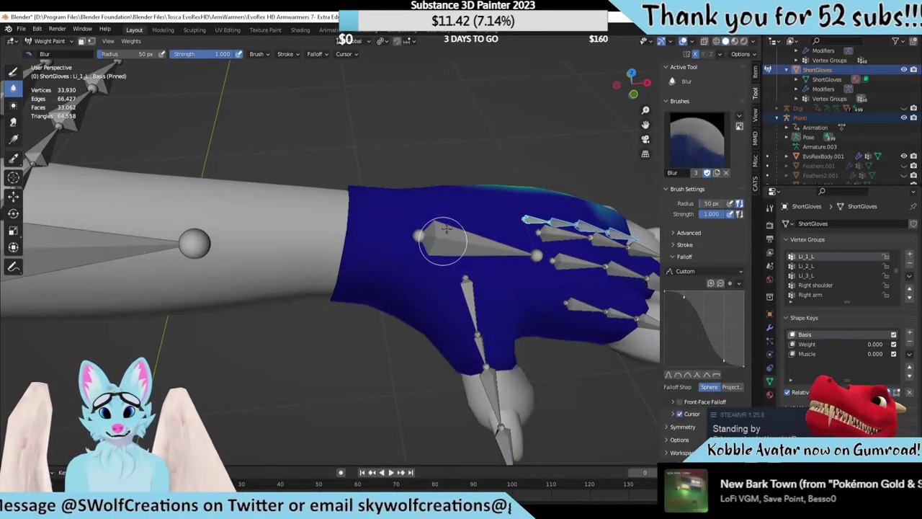
ctrl+click(443, 230)
middle_drag(432, 188, 343, 181)
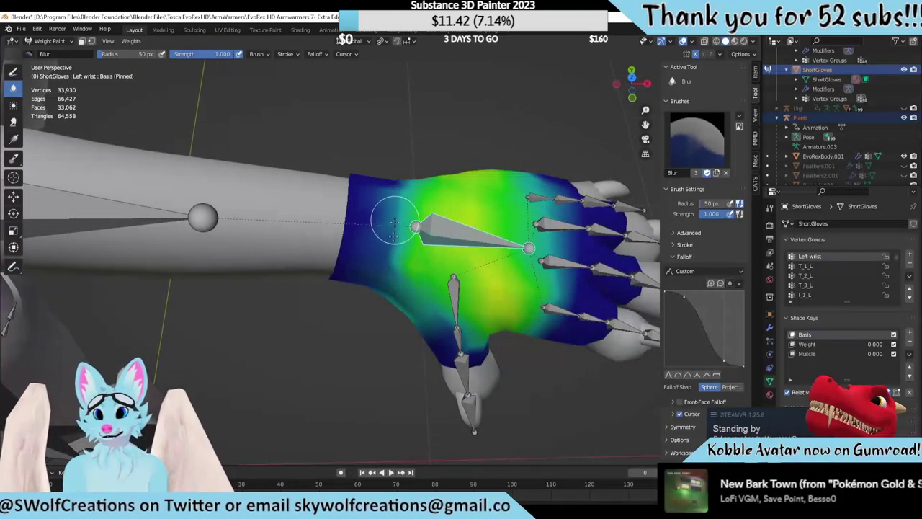
middle_drag(397, 161, 385, 193)
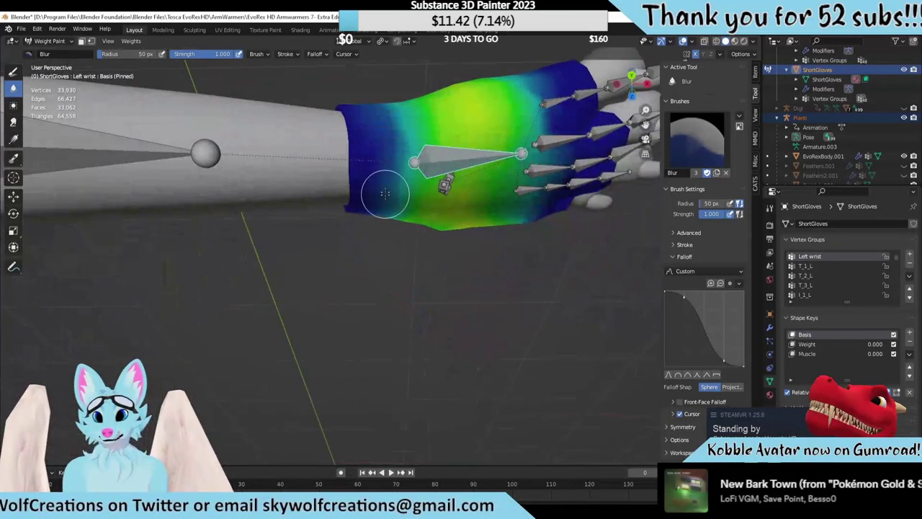
mouse_move(381, 154)
middle_down()
mouse_move(417, 234)
mouse_move(339, 162)
mouse_move(444, 149)
middle_up()
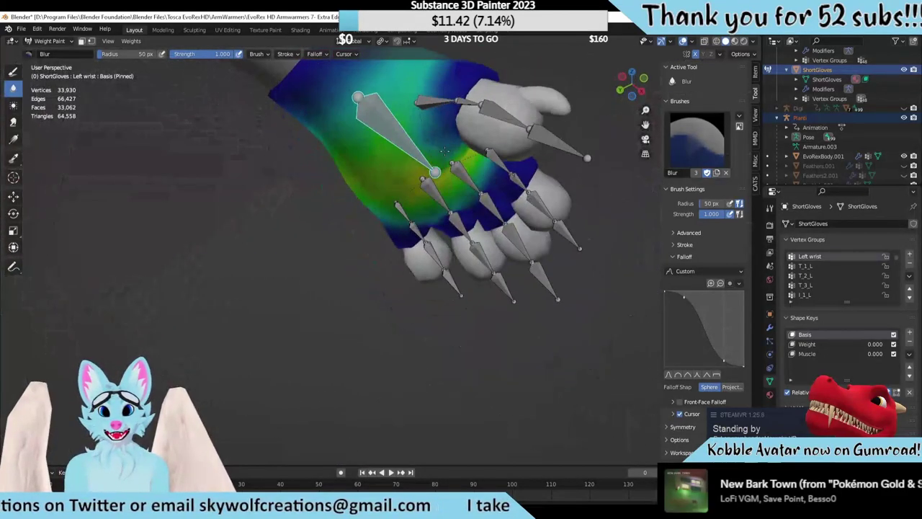
middle_drag(391, 92, 330, 214)
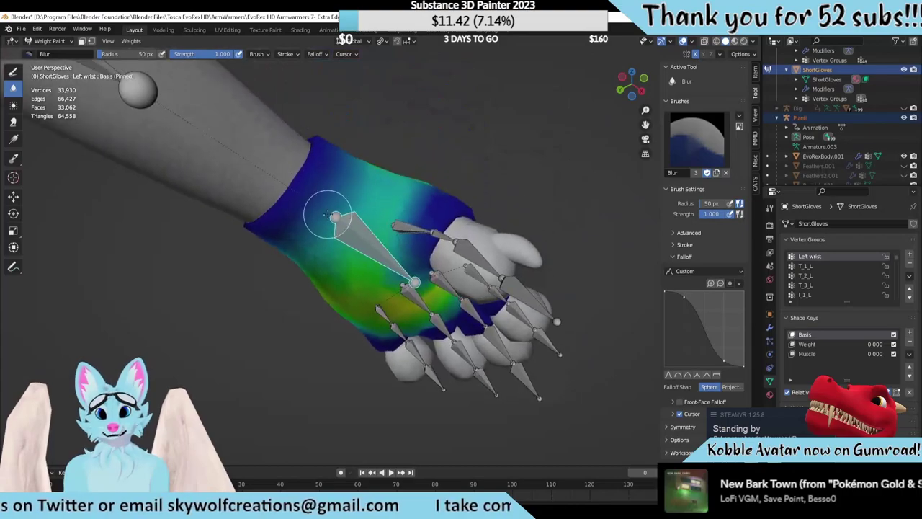
mouse_move(372, 142)
middle_down()
mouse_move(357, 170)
mouse_move(375, 155)
middle_up()
middle_drag(366, 114, 348, 186)
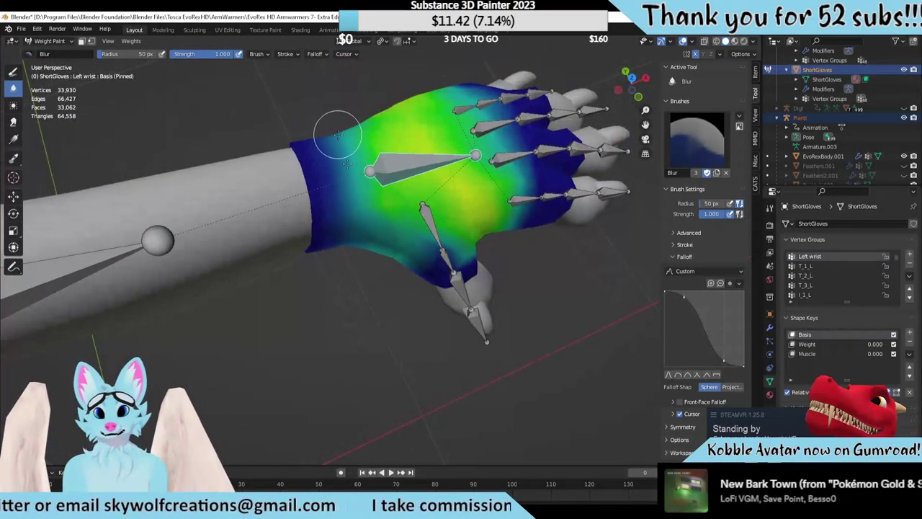
scroll(337, 134, down, 4)
mouse_move(337, 134)
middle_down()
mouse_move(375, 237)
mouse_move(334, 170)
mouse_move(321, 173)
mouse_move(325, 198)
middle_up()
scroll(335, 170, up, 3)
ctrl+click(335, 170)
Add a matching centred edge loop around the right glove's cuff, just inside its wrist opening, and clear the selection
key(Tab)
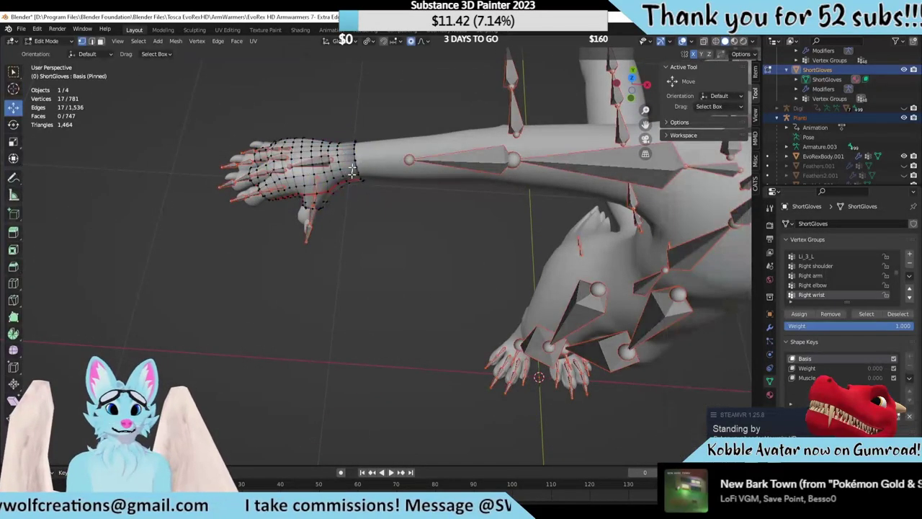
middle_drag(351, 170, 352, 137)
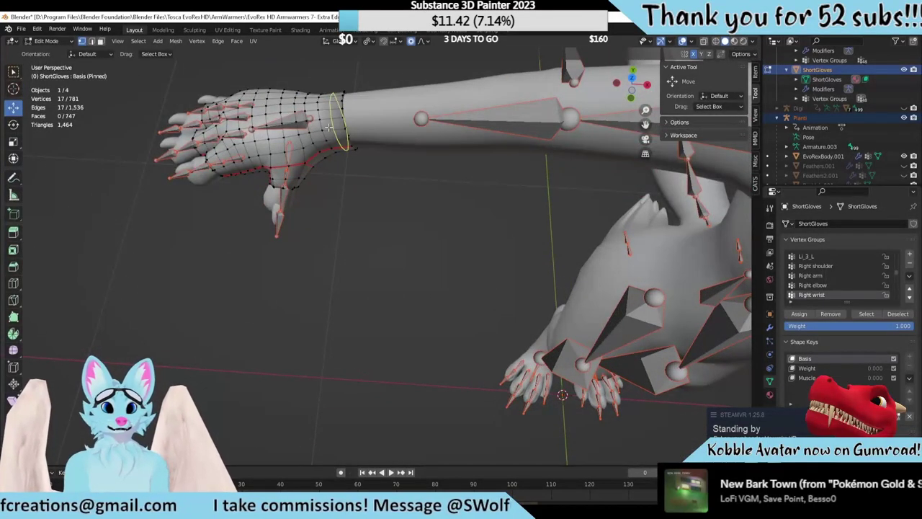
key(ctrl+r)
click(336, 122)
right_click(337, 120)
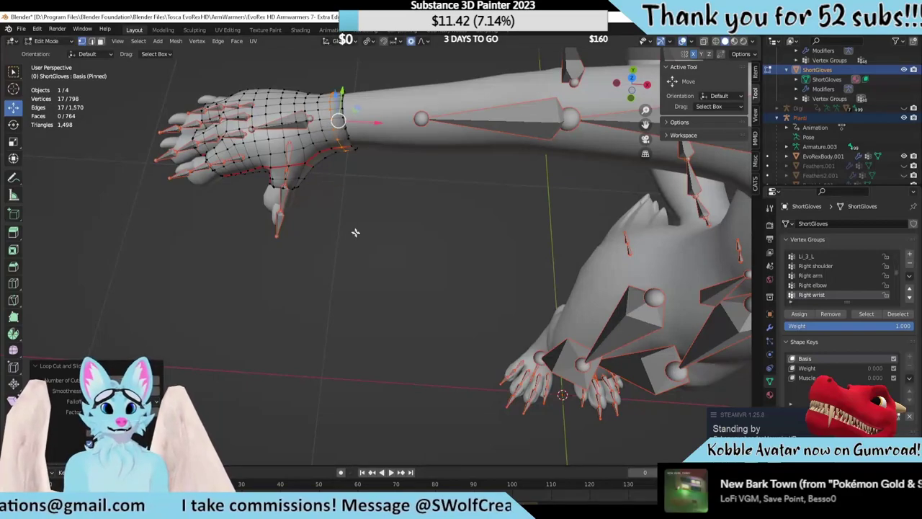
click(364, 212)
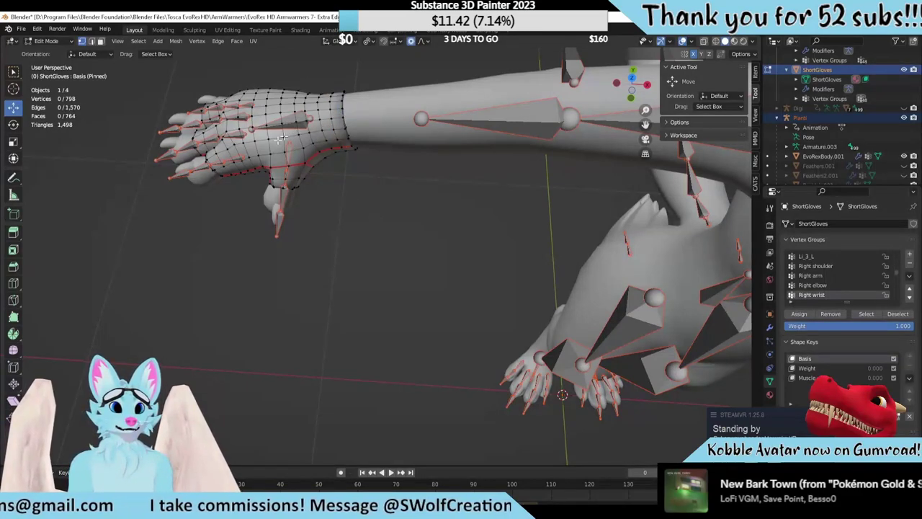
click(49, 41)
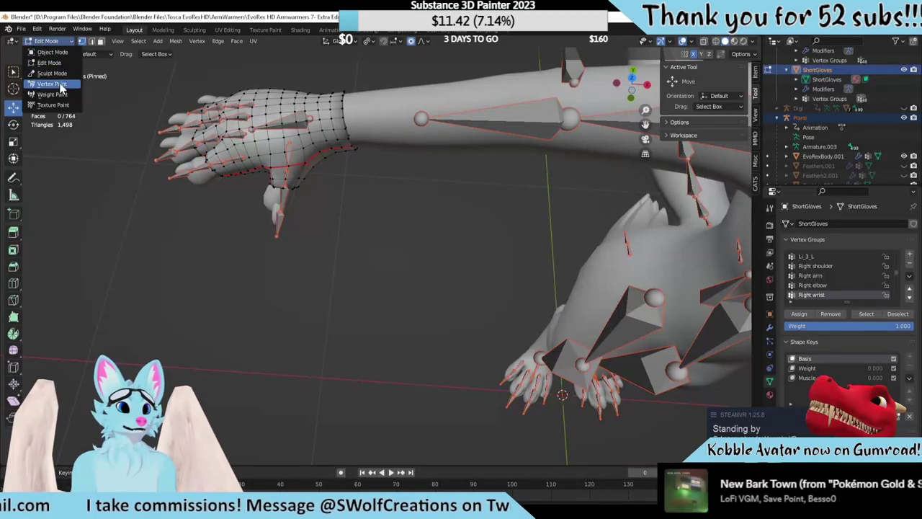
key(Return)
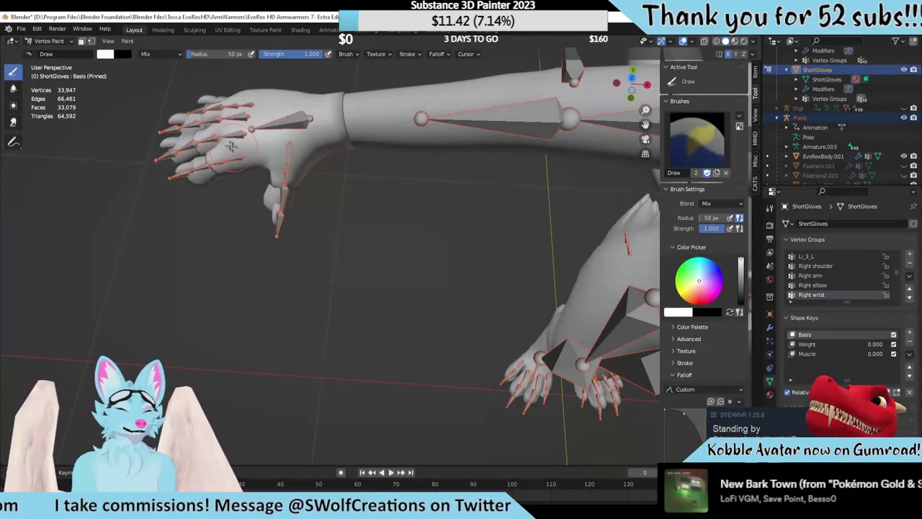
key(Tab)
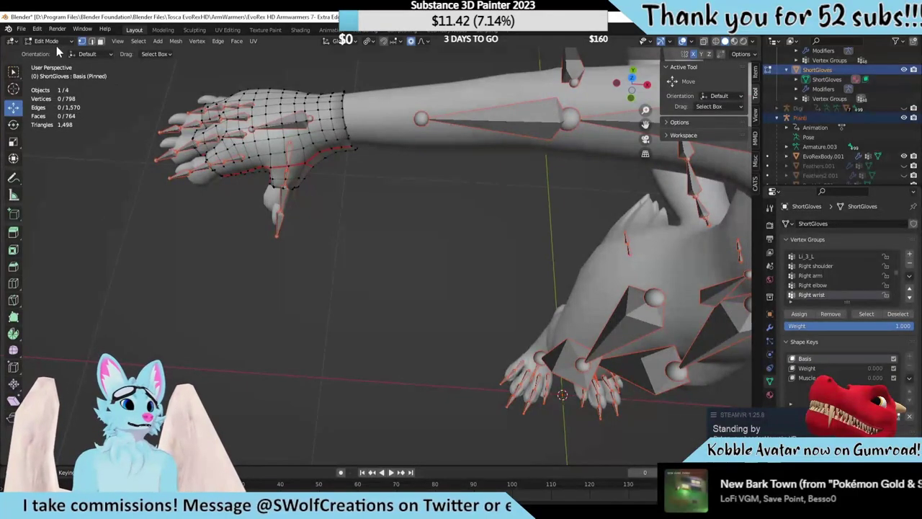
Switch the gloves to Weight Paint mode and examine the right wrist bone's weights around the glove from several angles
click(56, 45)
click(57, 52)
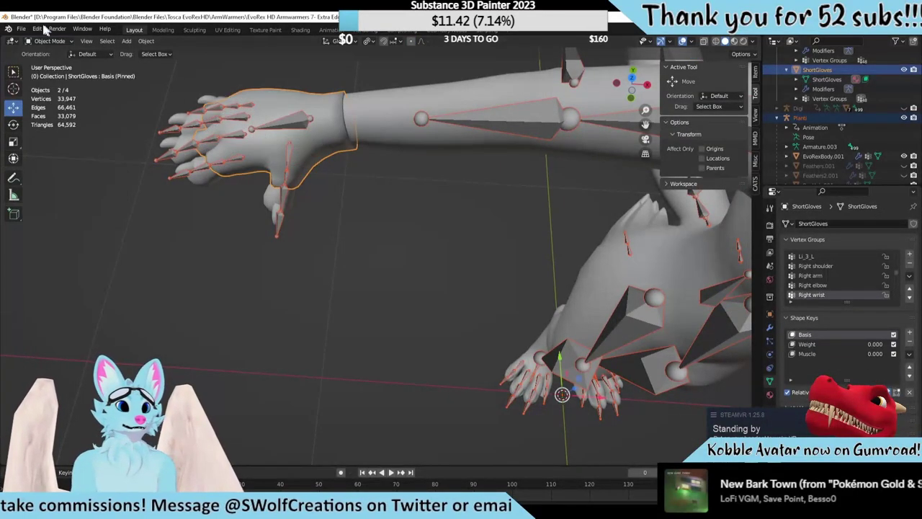
click(49, 41)
click(52, 85)
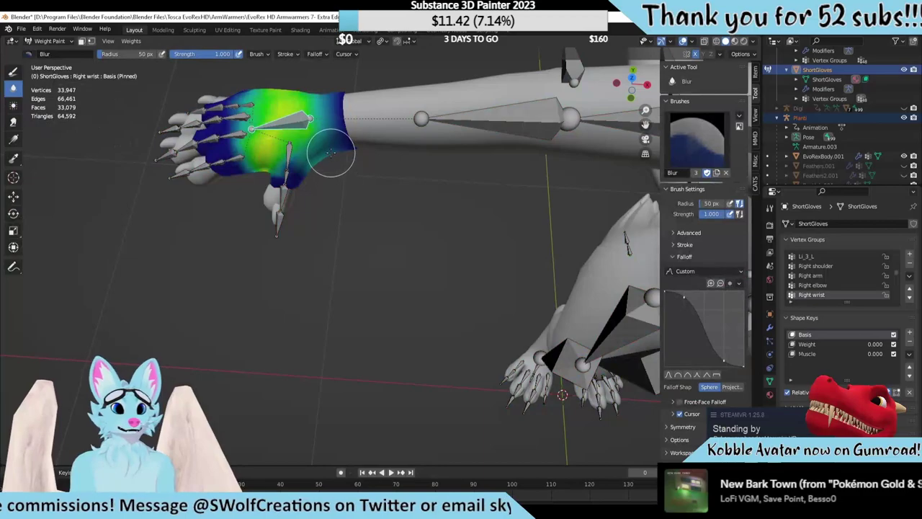
middle_drag(329, 162, 554, 81)
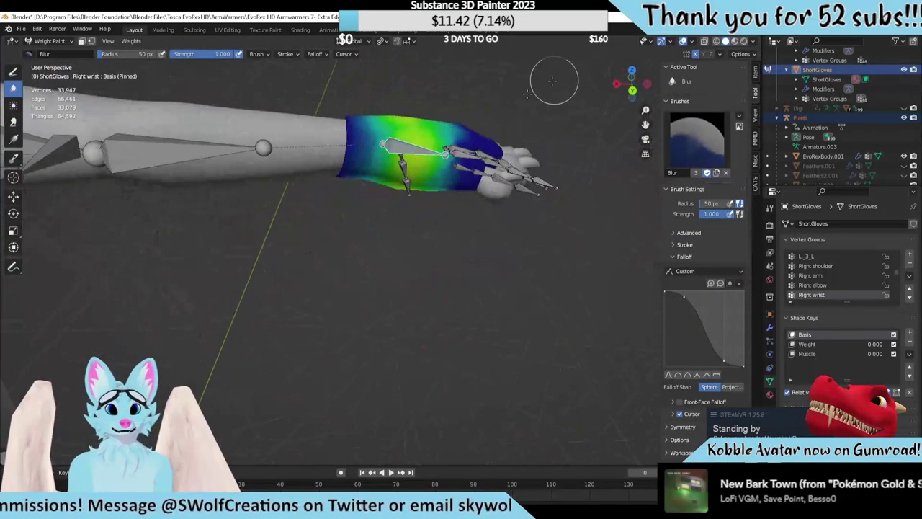
middle_drag(356, 195, 371, 238)
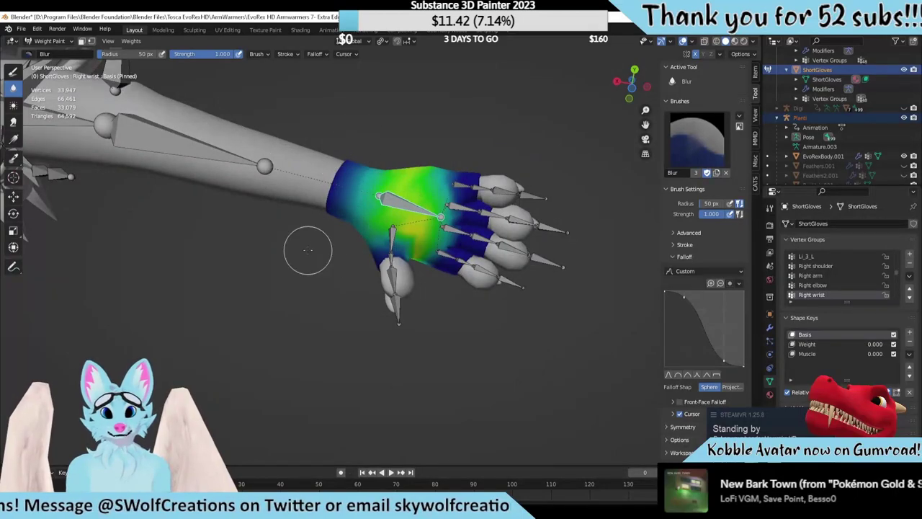
mouse_move(307, 249)
middle_down()
mouse_move(362, 166)
mouse_move(367, 223)
mouse_move(425, 298)
mouse_move(537, 293)
mouse_move(583, 264)
mouse_move(461, 317)
mouse_move(433, 299)
middle_up()
Save the current Blender file with the extra cuff edge loops on both gloves
scroll(425, 298, down, 5)
scroll(444, 312, up, 2)
click(22, 29)
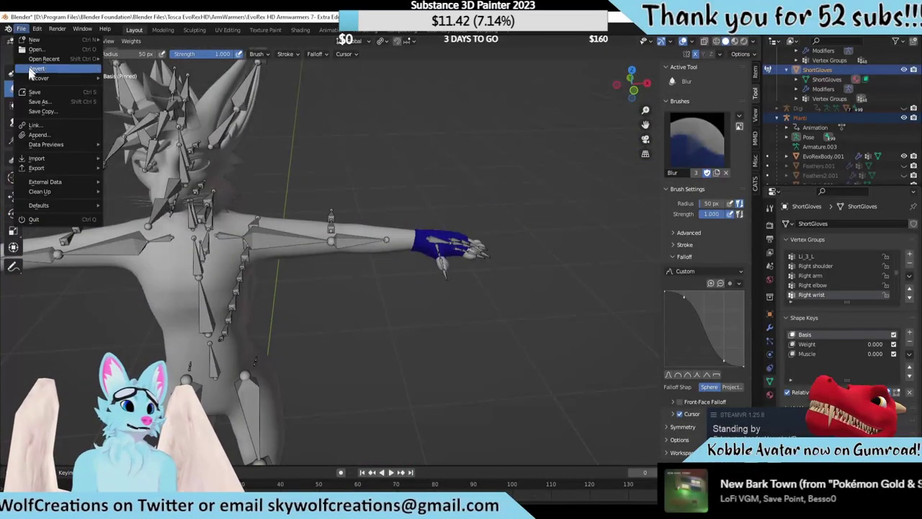
click(34, 69)
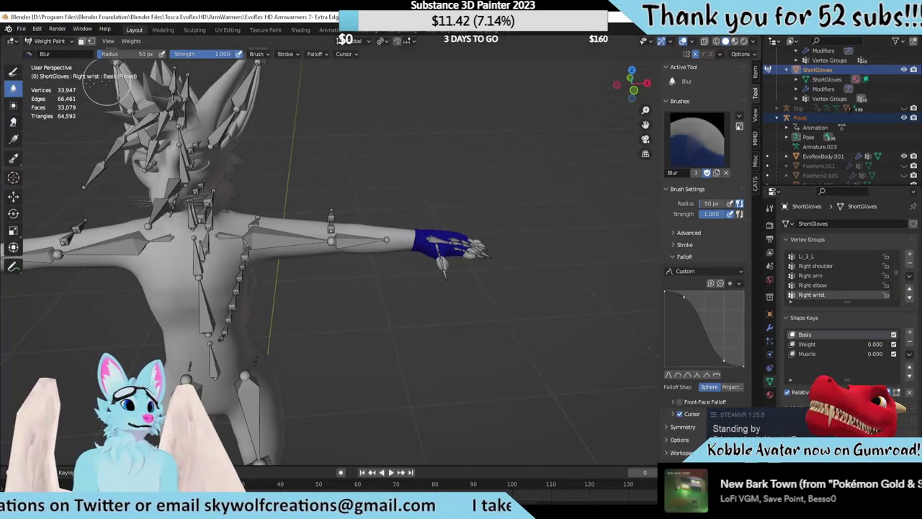
Return the gloves to Object Mode and apply all transforms to the selected gloves and armature
click(51, 41)
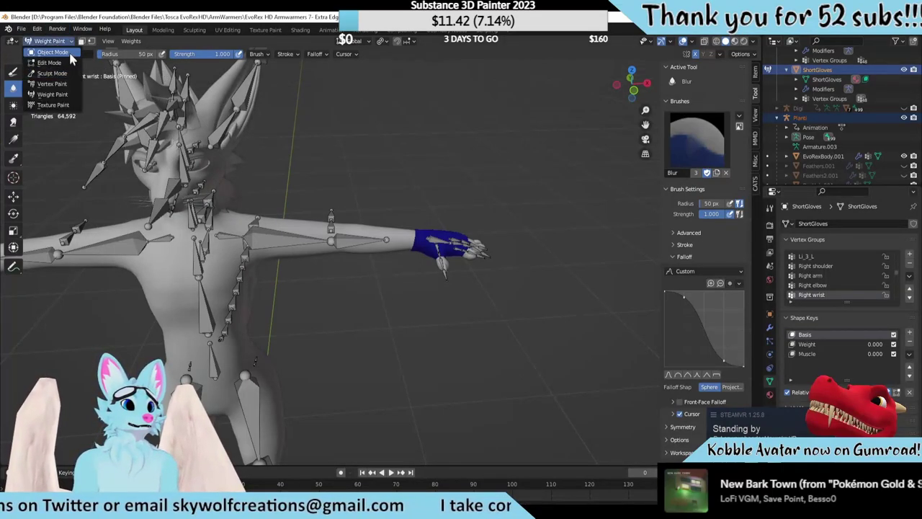
click(70, 54)
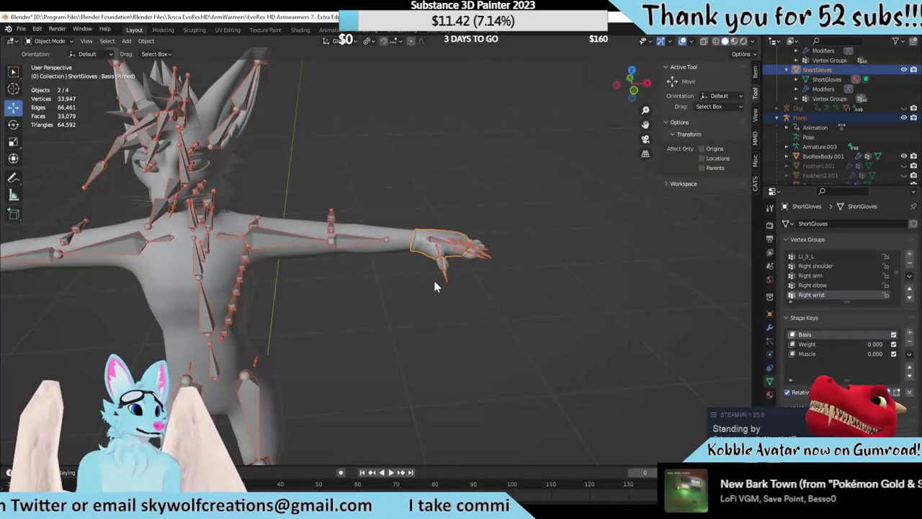
scroll(434, 281, up, 10)
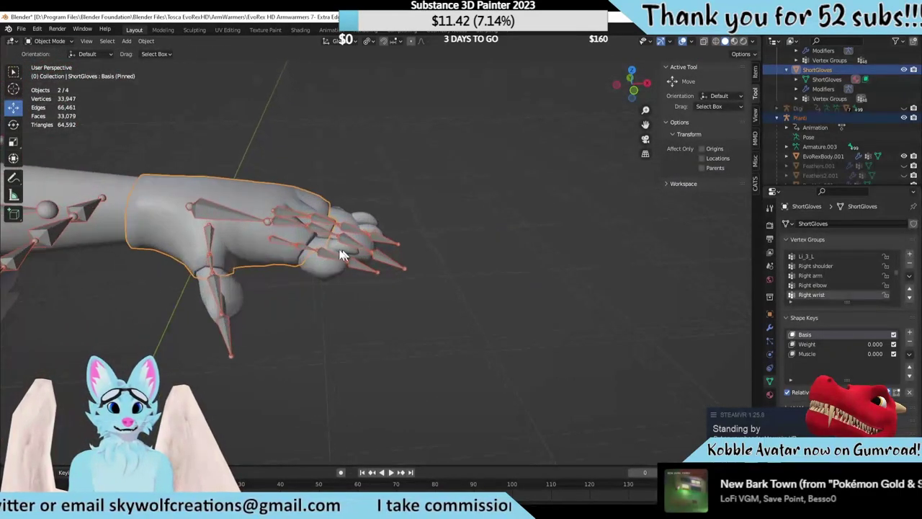
mouse_move(343, 254)
middle_down()
mouse_move(291, 238)
mouse_move(392, 257)
mouse_move(394, 287)
mouse_move(353, 259)
middle_up()
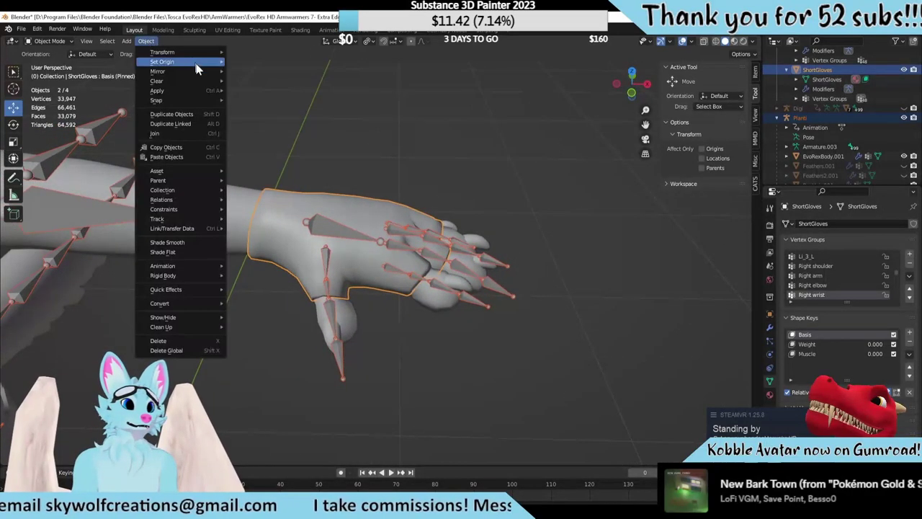
mouse_move(203, 83)
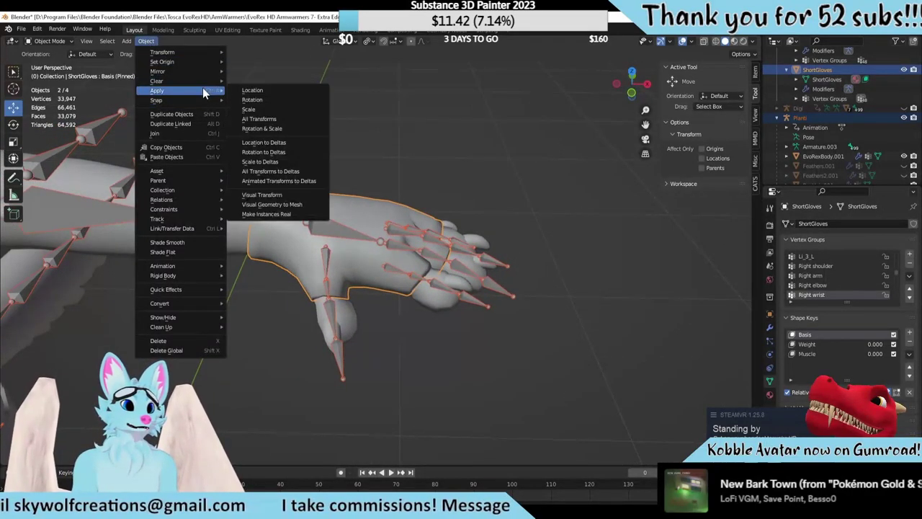
click(286, 118)
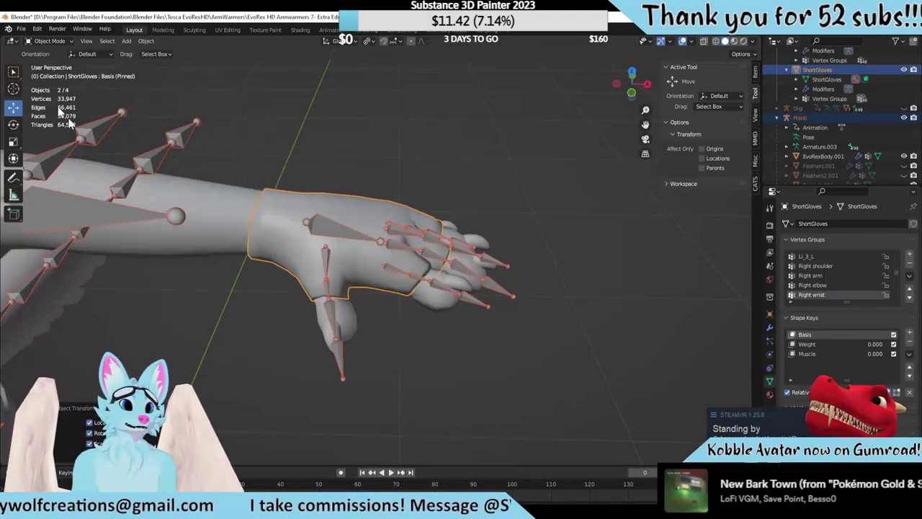
Save the Blender file and export the selected gloves and armature as EvoRex HD- ShortGloves_TweakEDGE.fbx in the ArmWarmers folder
click(9, 30)
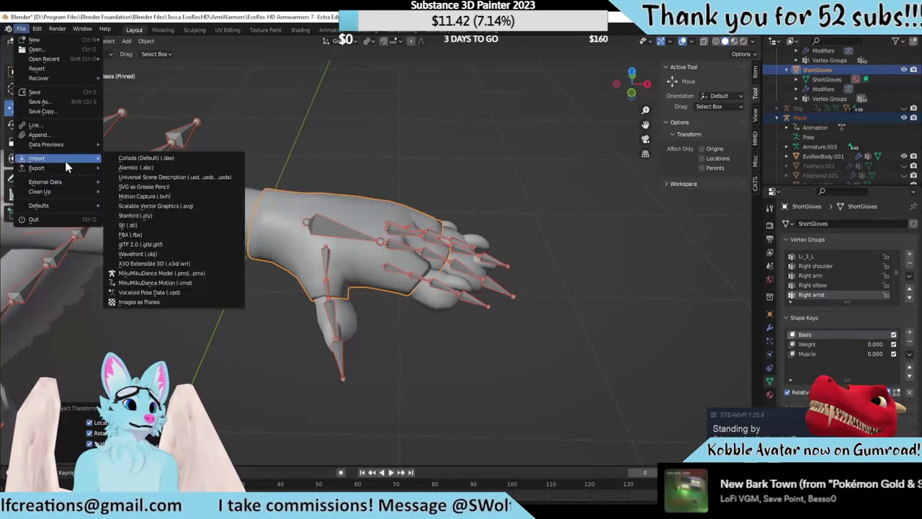
click(21, 29)
mouse_move(76, 162)
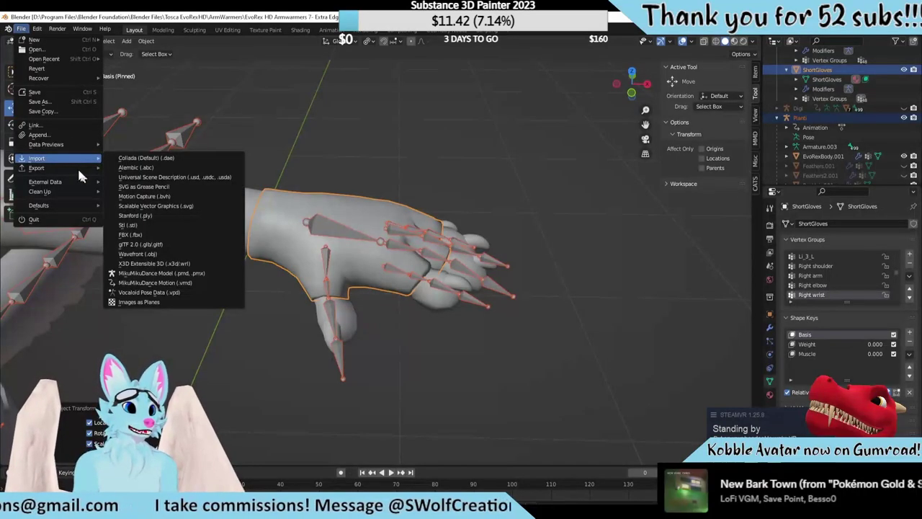
click(137, 255)
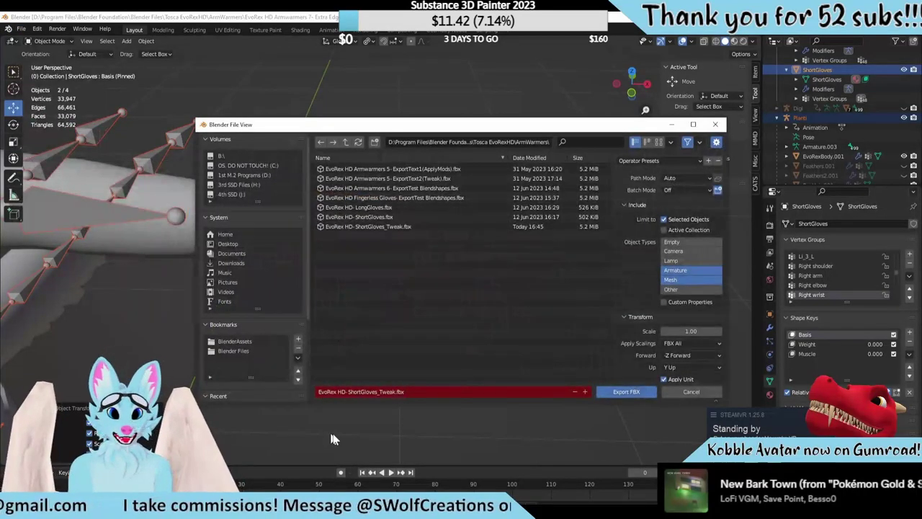
click(395, 391)
click(395, 391)
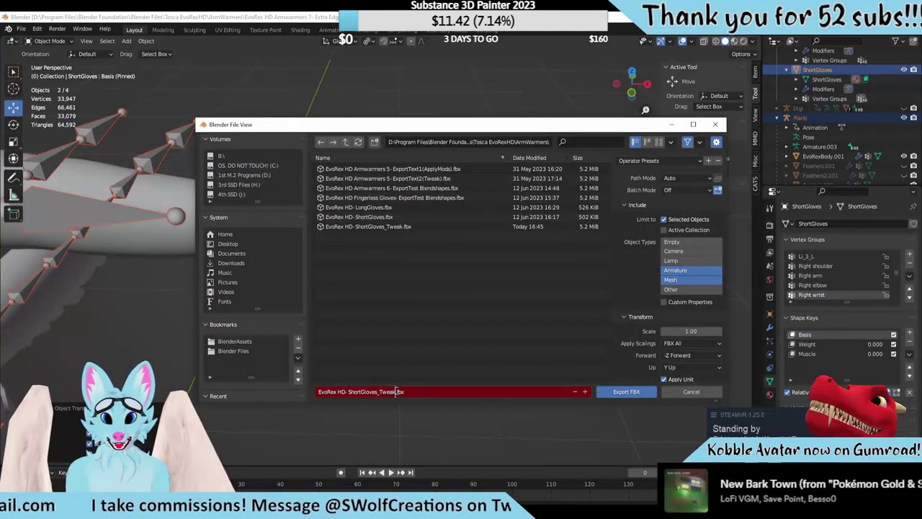
text(EDGE)
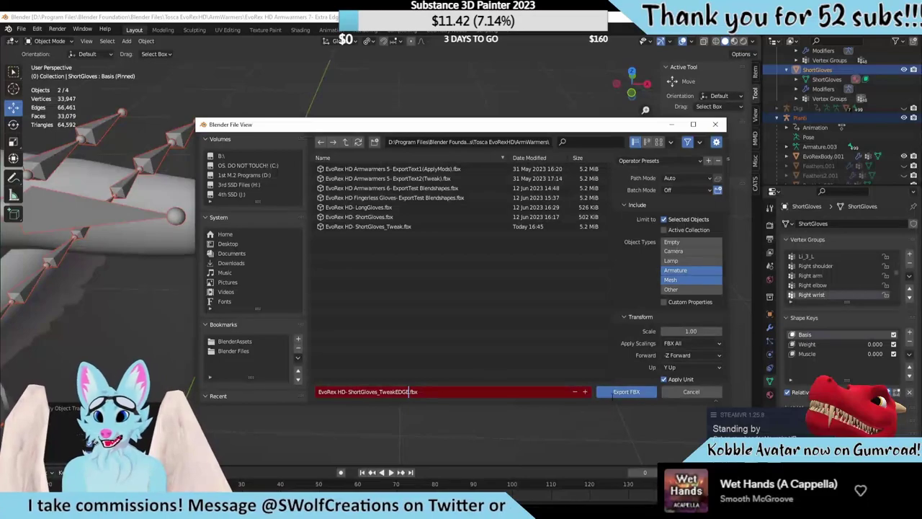
click(622, 393)
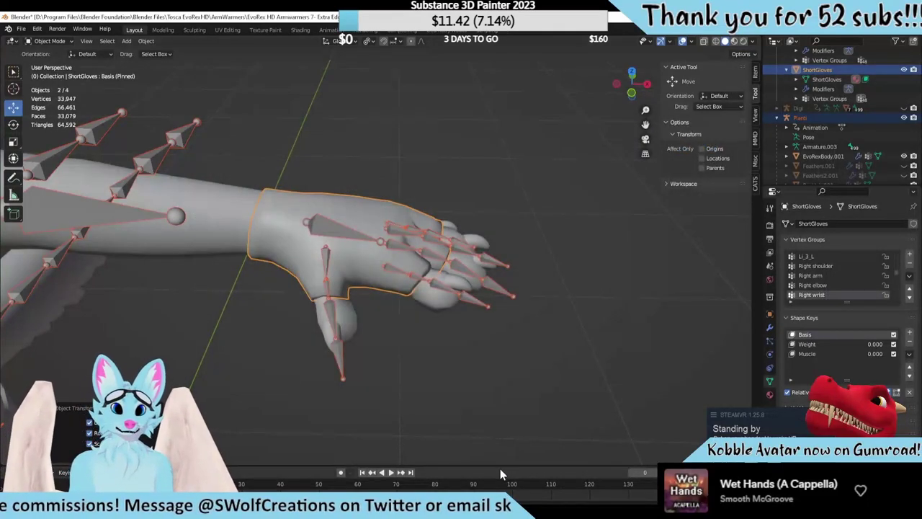
Switch to Unity, open the ShortGloves asset folder, and delete the EvoRex HD- ShortGloves_Tweak object from the avatar
key(alt+Tab)
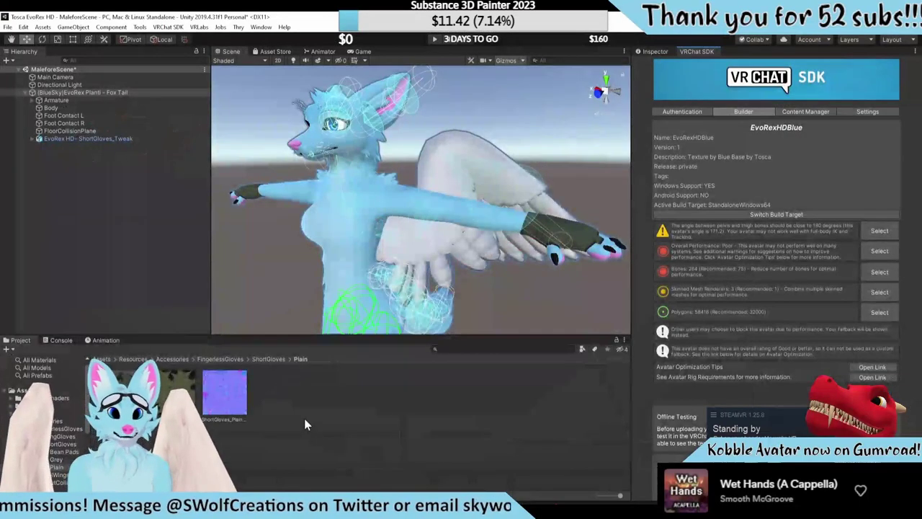
click(261, 359)
click(145, 139)
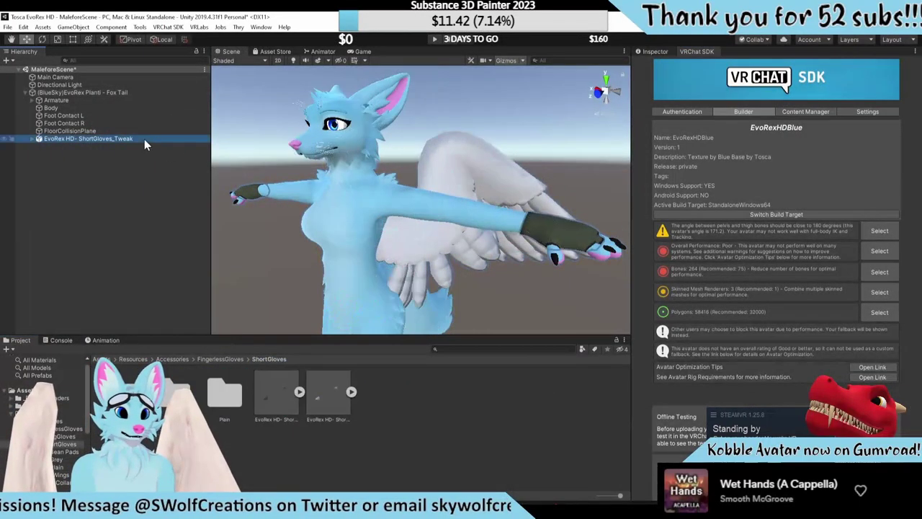
key(Delete)
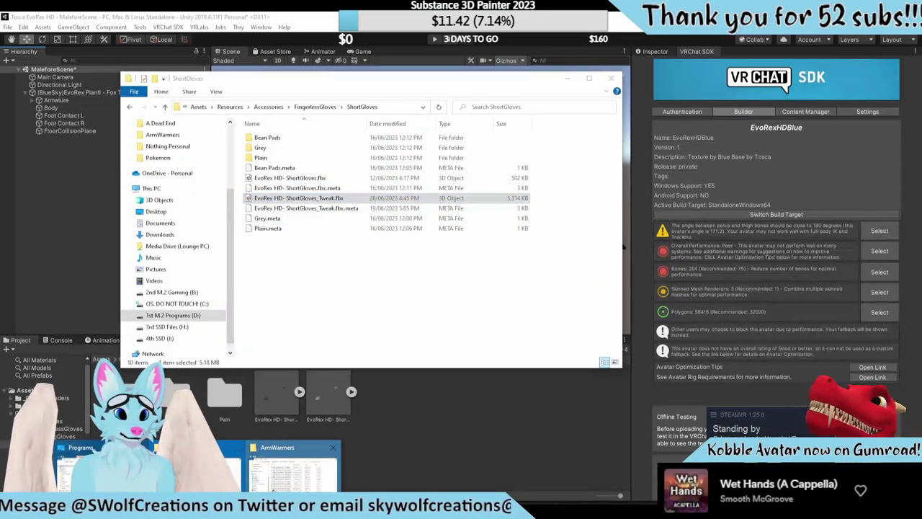
Bring the exported EvoRex HD- ShortGloves_TweakEDGE.fbx from the ArmWarmers folder into Unity's ShortGloves asset folder
key(alt+Tab)
drag(475, 334, 267, 258)
click(453, 417)
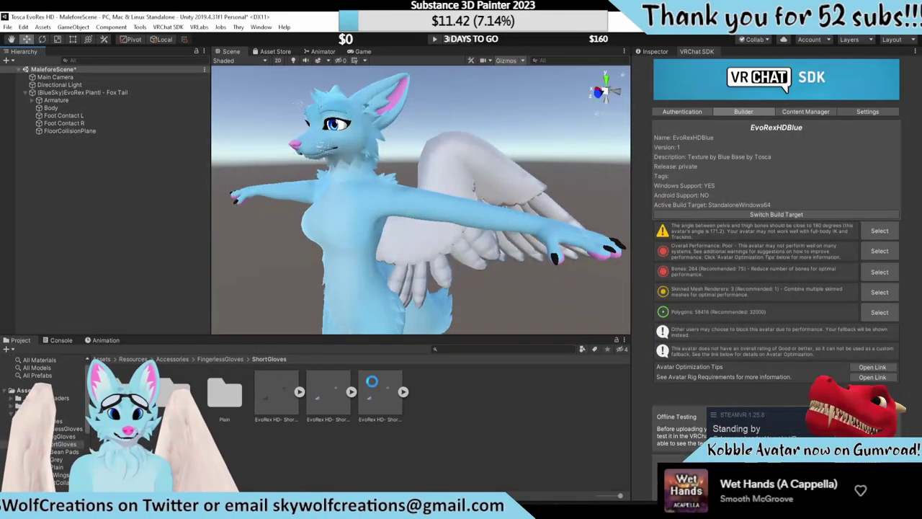
Place the EvoRex HD- ShortGloves_TweakEDGE model in the scene as a child of the EvoRex Planti - Fox Tail avatar
click(381, 403)
drag(384, 392, 47, 98)
key(Escape)
scroll(415, 248, down, 3)
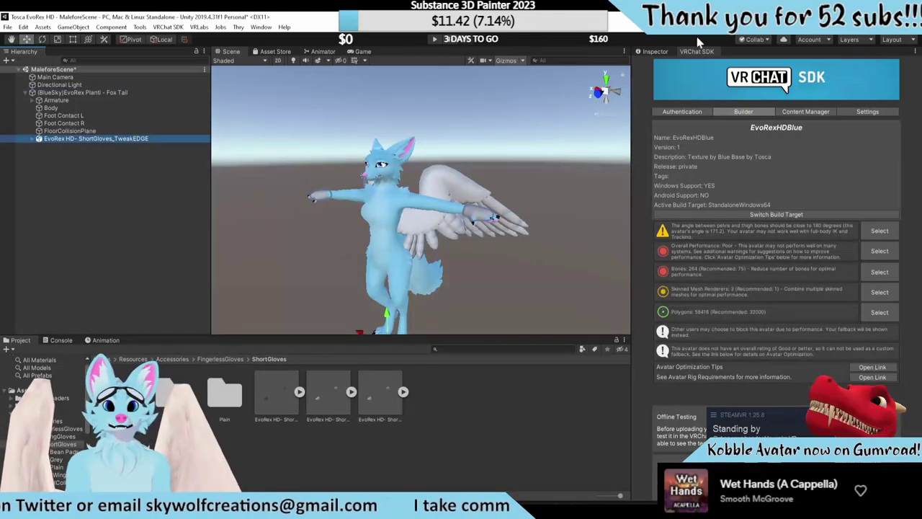
Add a VRC Fury component with an Armature Link to the new gloves and assign their Hips bone as the prop root
click(653, 51)
click(792, 147)
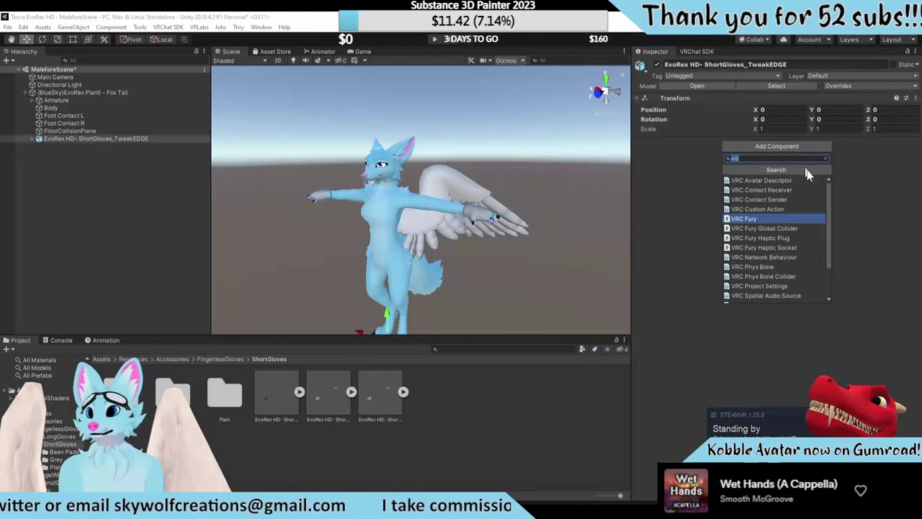
click(748, 219)
click(915, 178)
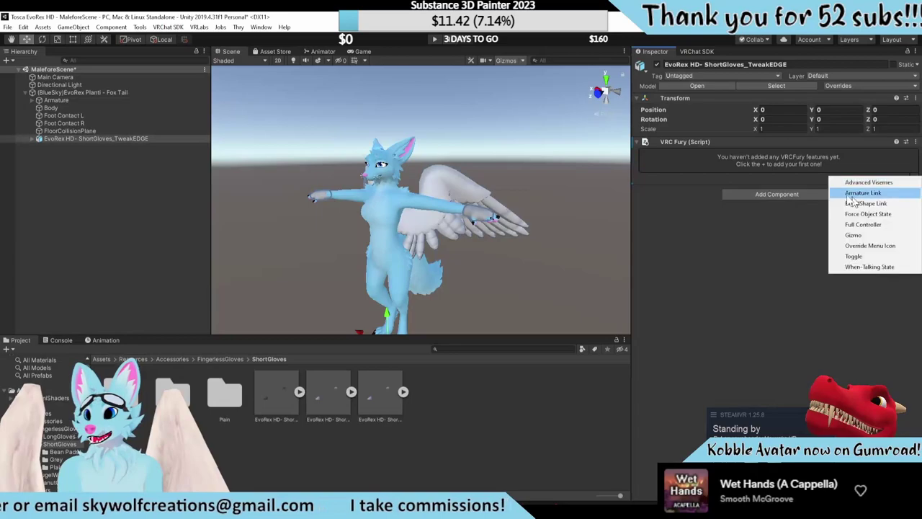
click(873, 201)
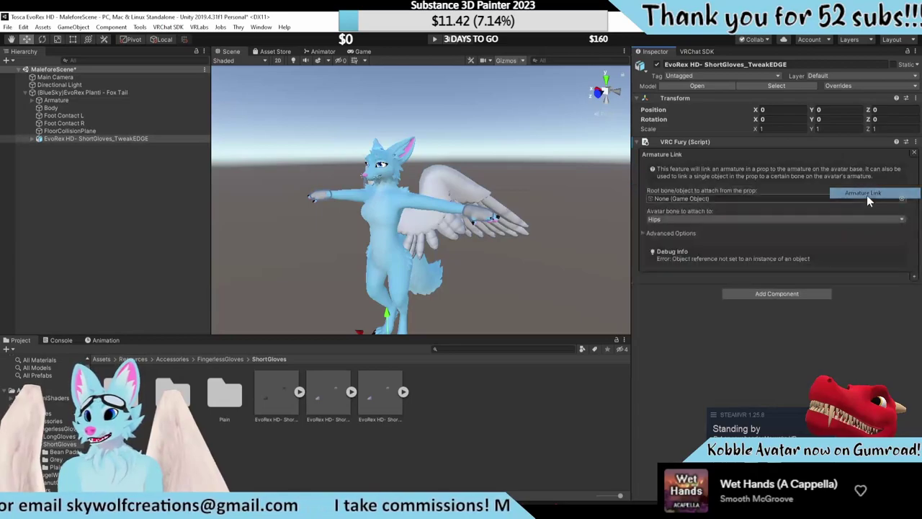
click(31, 139)
click(32, 139)
click(45, 146)
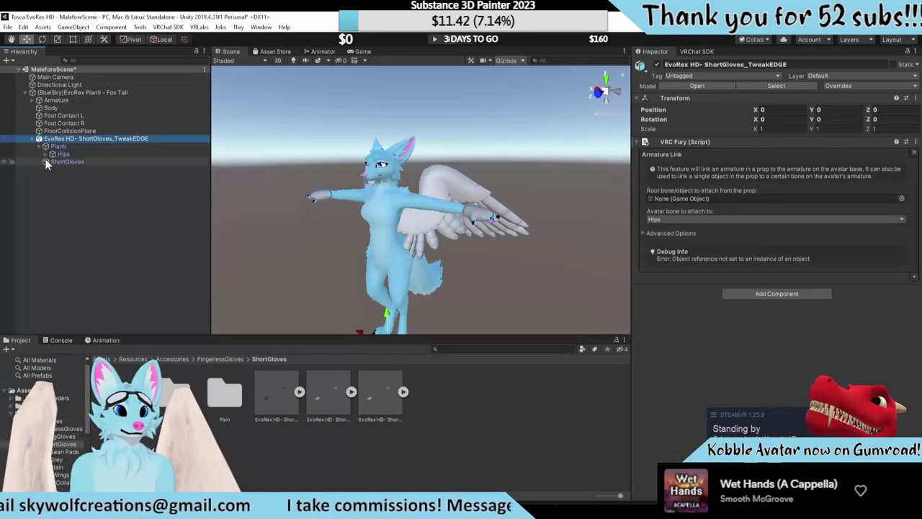
drag(45, 162, 668, 198)
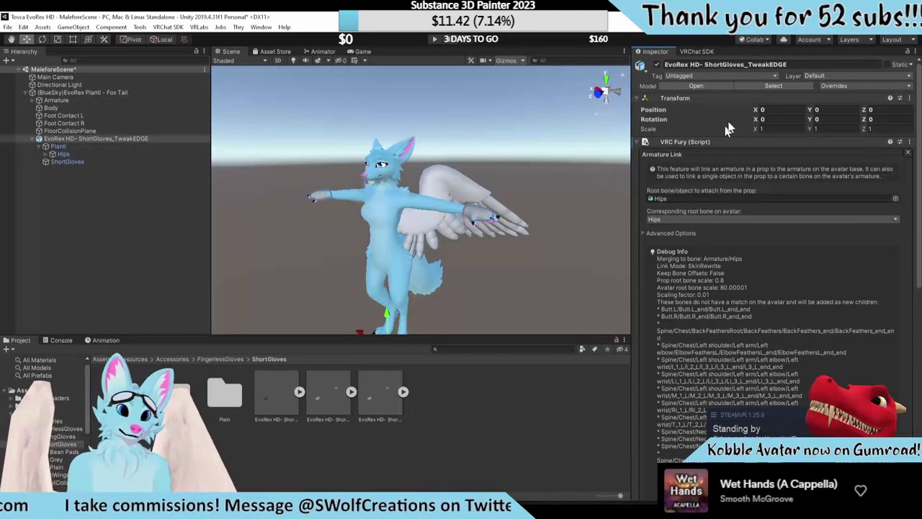
Auto-fix the new gloves' Read/Write and blendshape normals import errors in the VRChat SDK builder
click(696, 52)
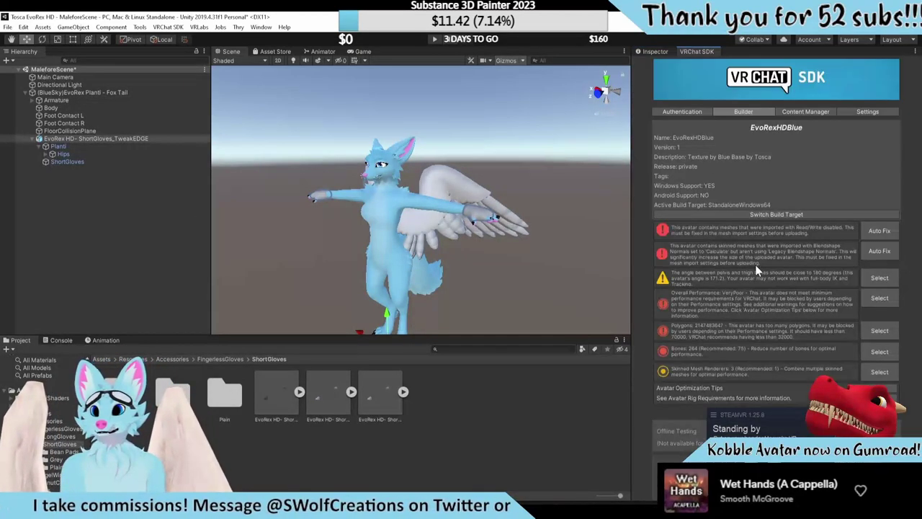
click(872, 250)
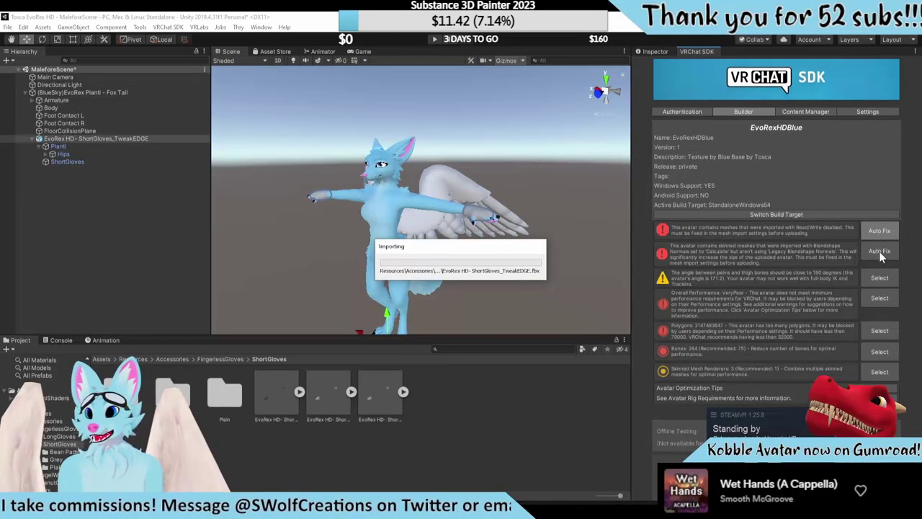
click(877, 230)
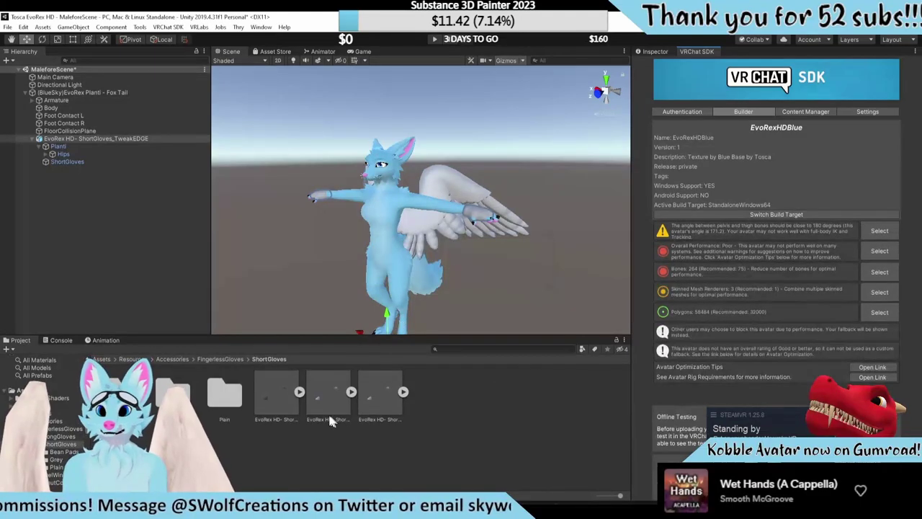
Compare the model, rig and material import settings of the three short gloves assets
click(659, 51)
click(759, 89)
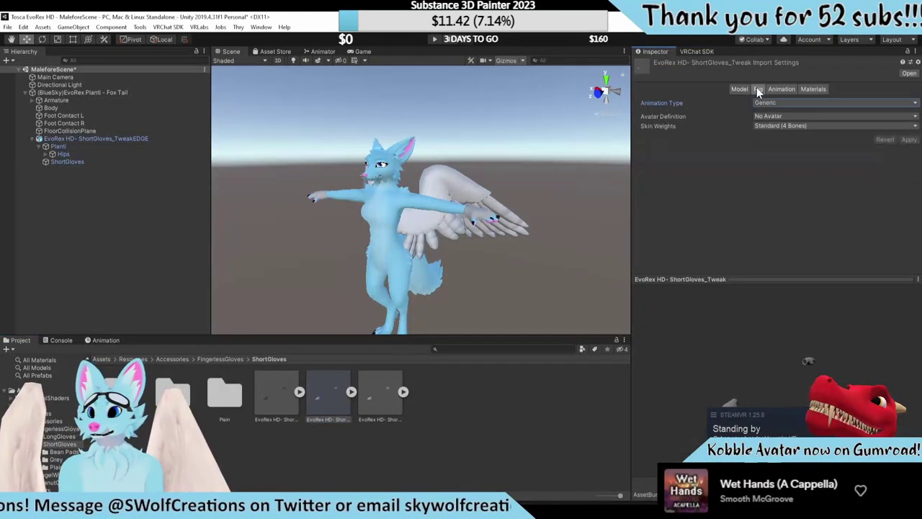
click(813, 90)
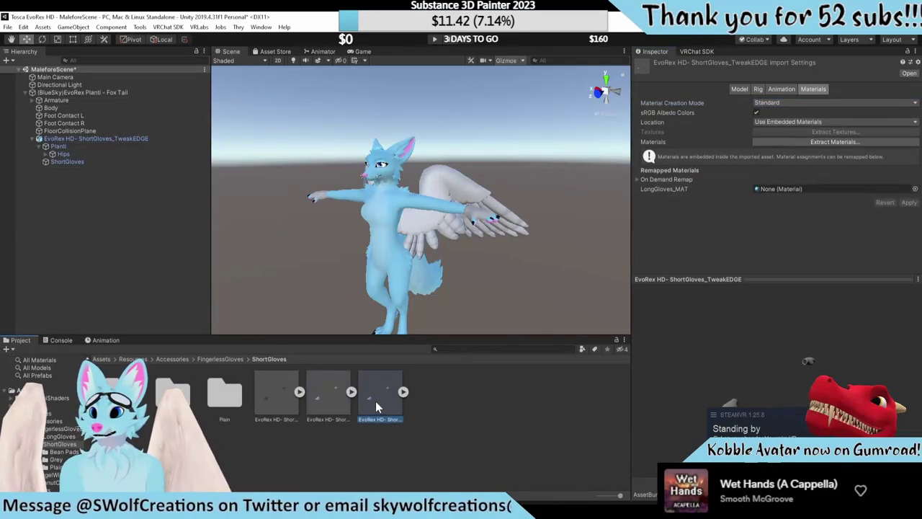
click(740, 89)
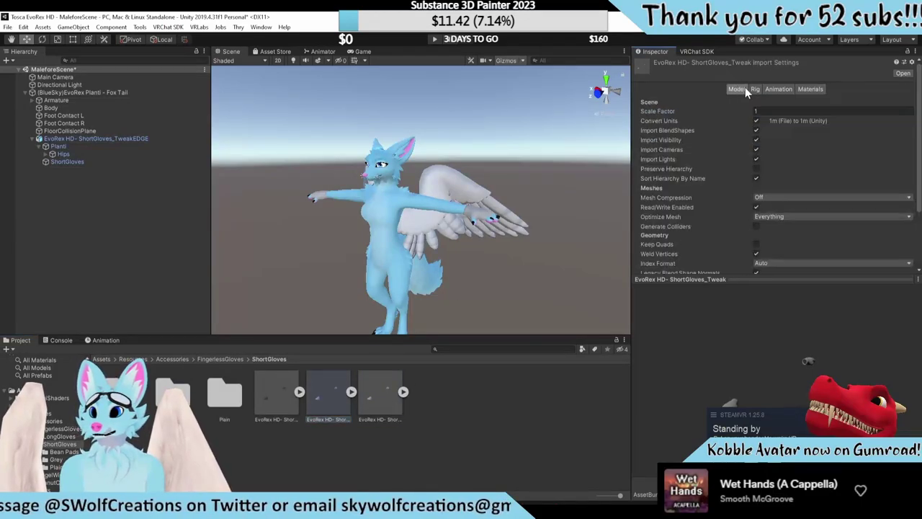
click(758, 89)
click(310, 413)
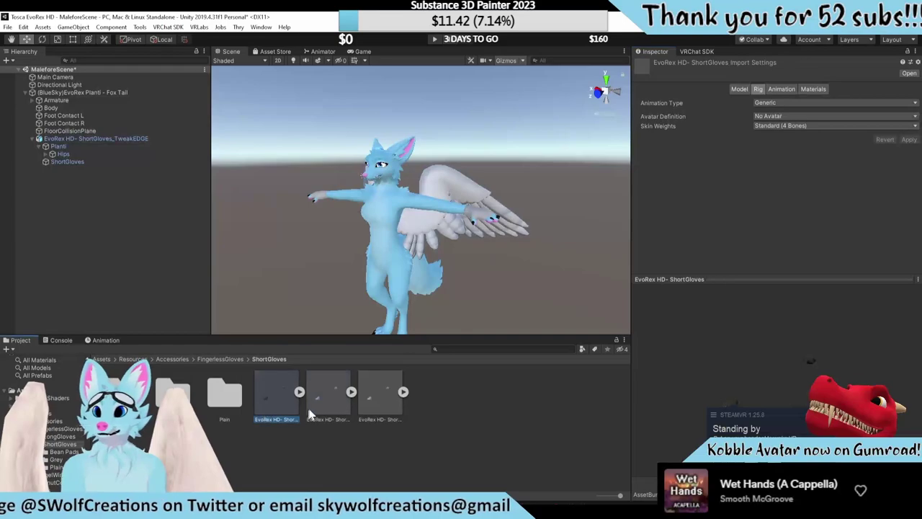
click(386, 412)
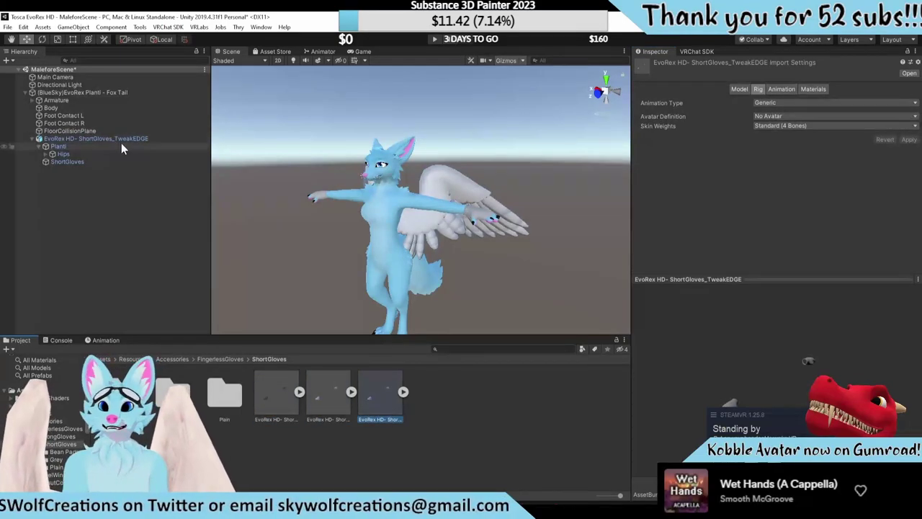
Build an offline test version of the EvoRexHDBlue avatar with the VRChat SDK and dismiss the build notice
click(695, 51)
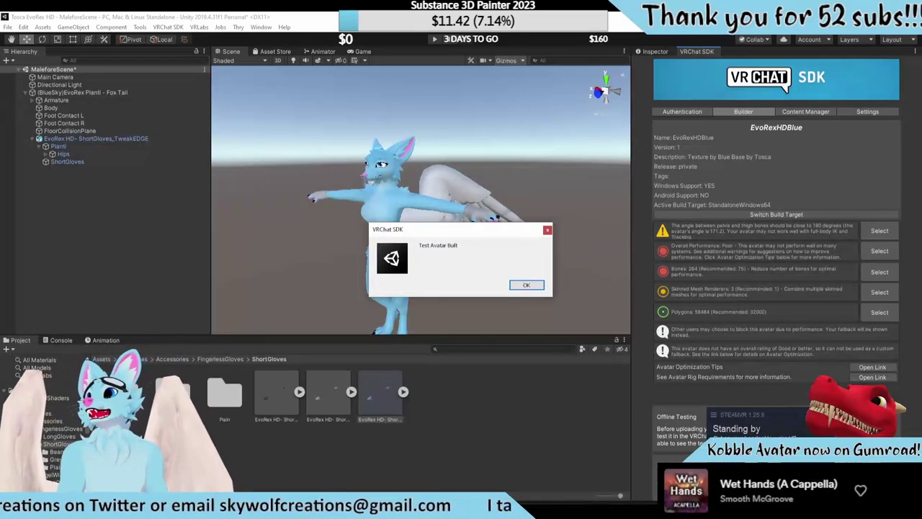
click(526, 285)
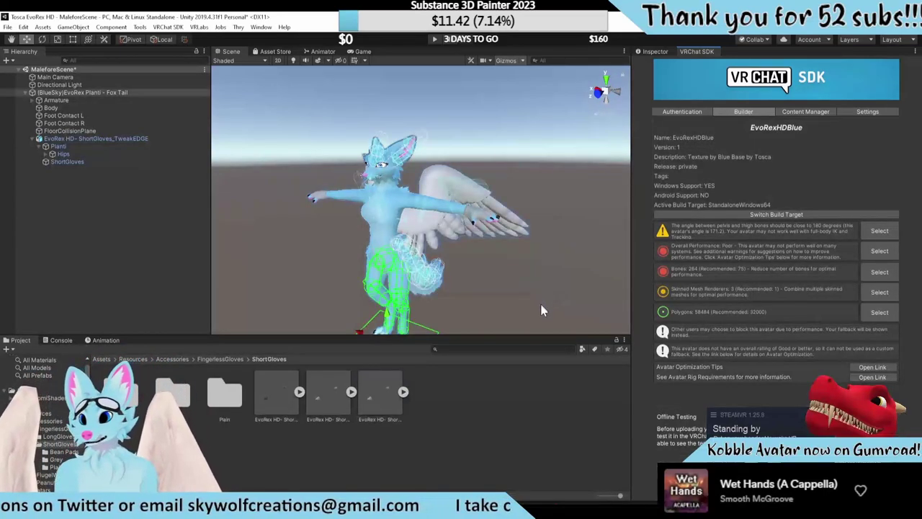